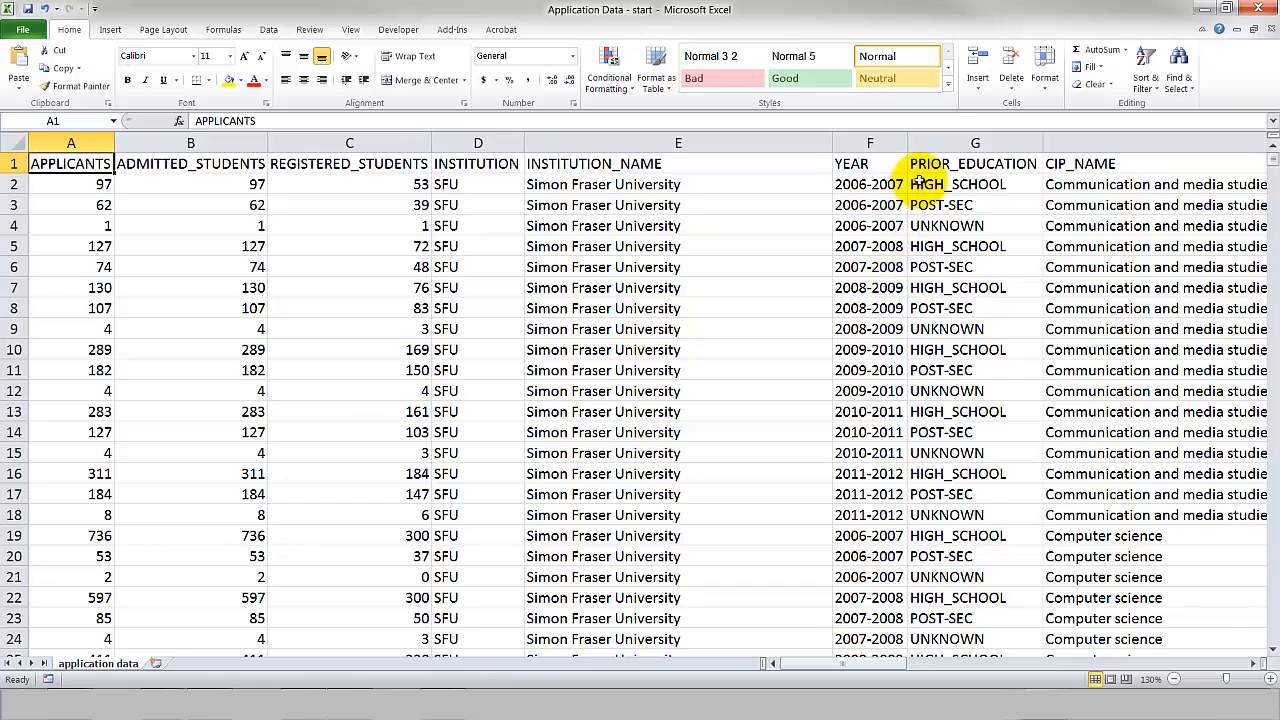
pyautogui.click(934, 142)
pyautogui.click(1098, 247)
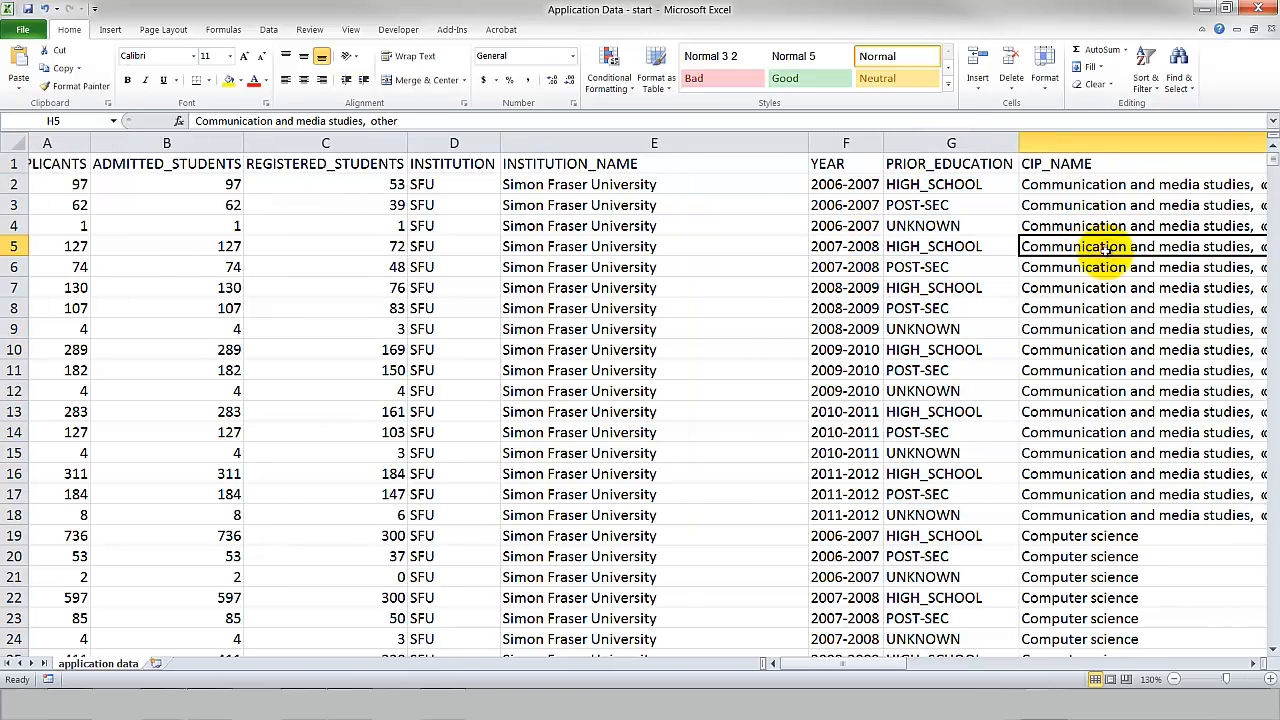
pyautogui.click(1054, 143)
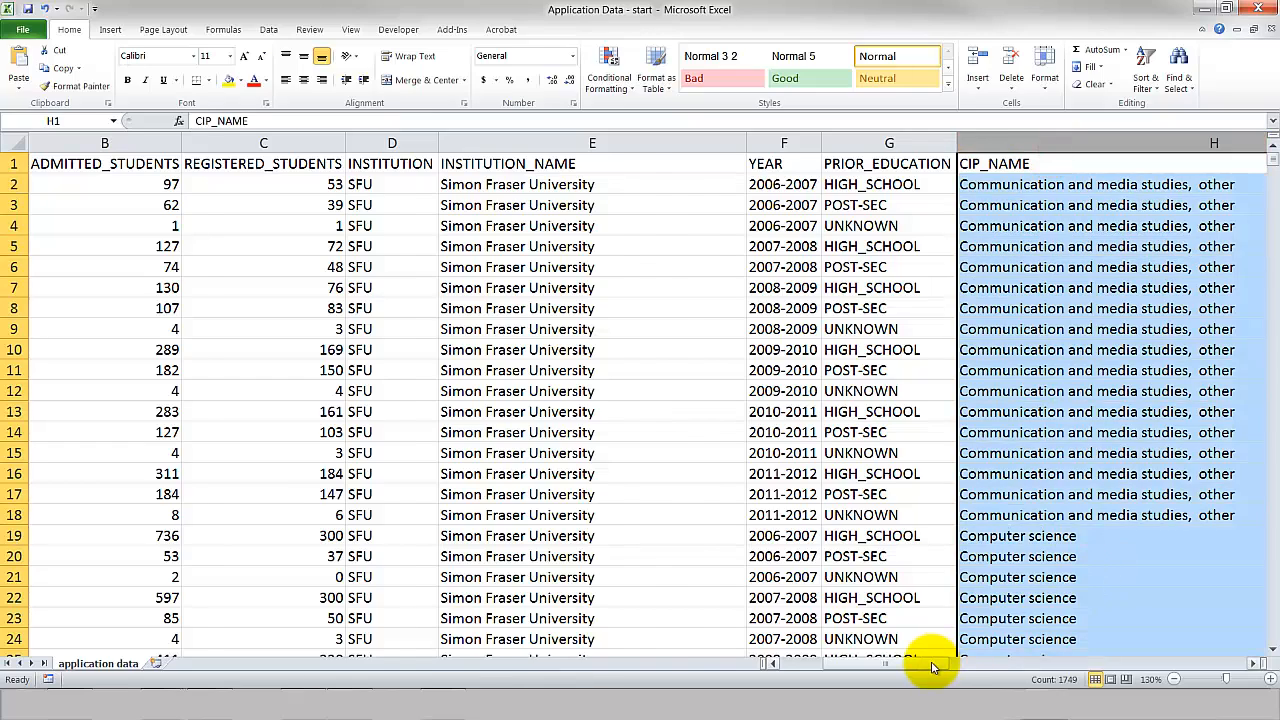
pyautogui.moveTo(932, 668); pyautogui.dragTo(857, 652)
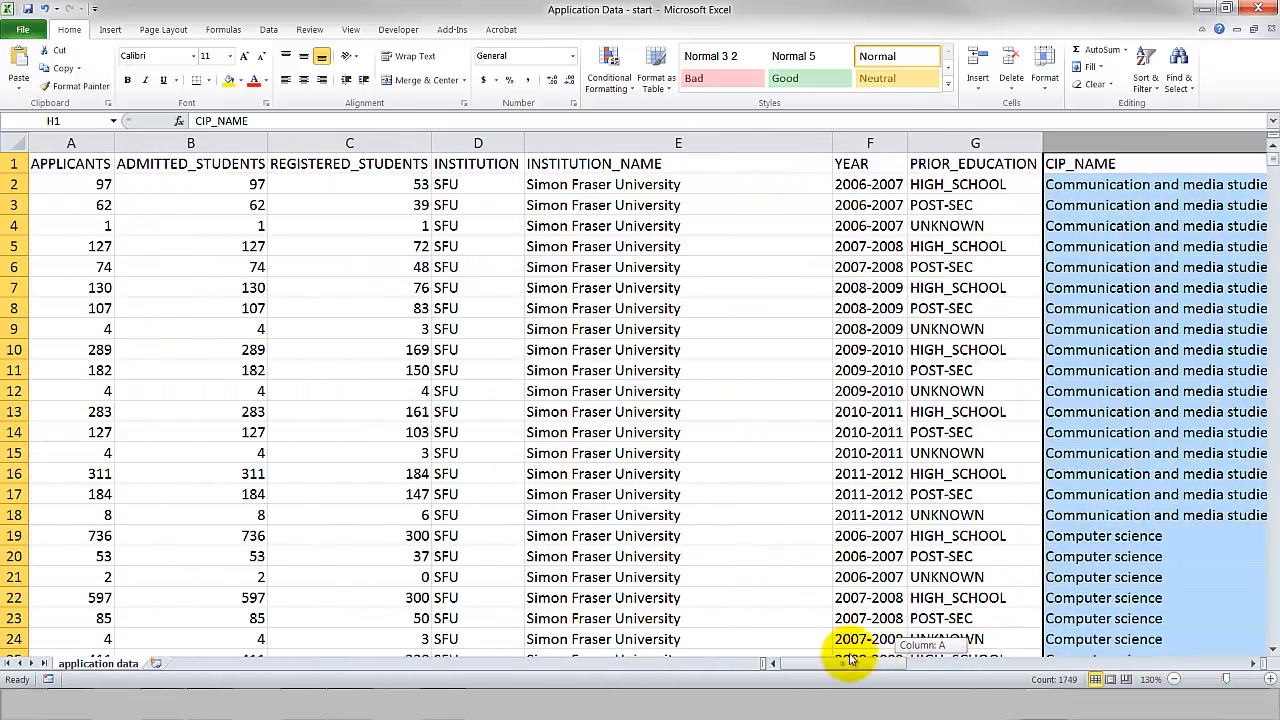
# Create a PivotTable from the application data range A1:K1749 on a new worksheet.
pyautogui.click(62, 164)
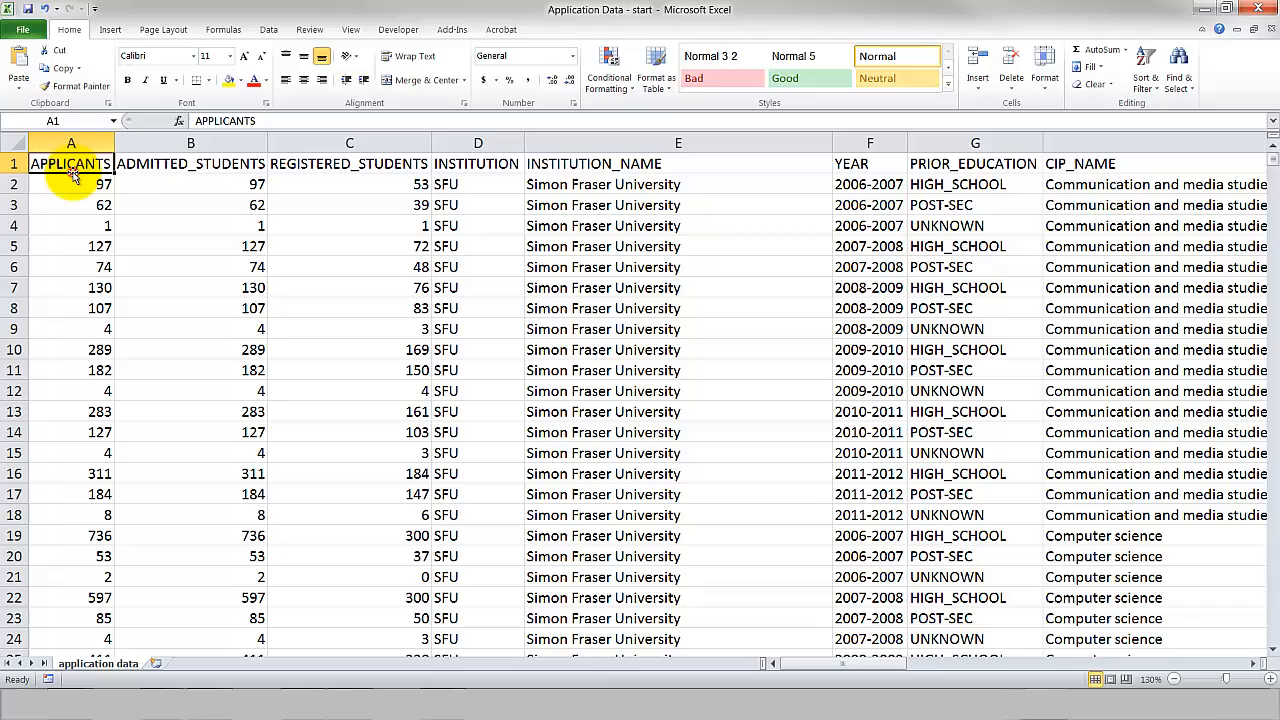
pyautogui.click(111, 30)
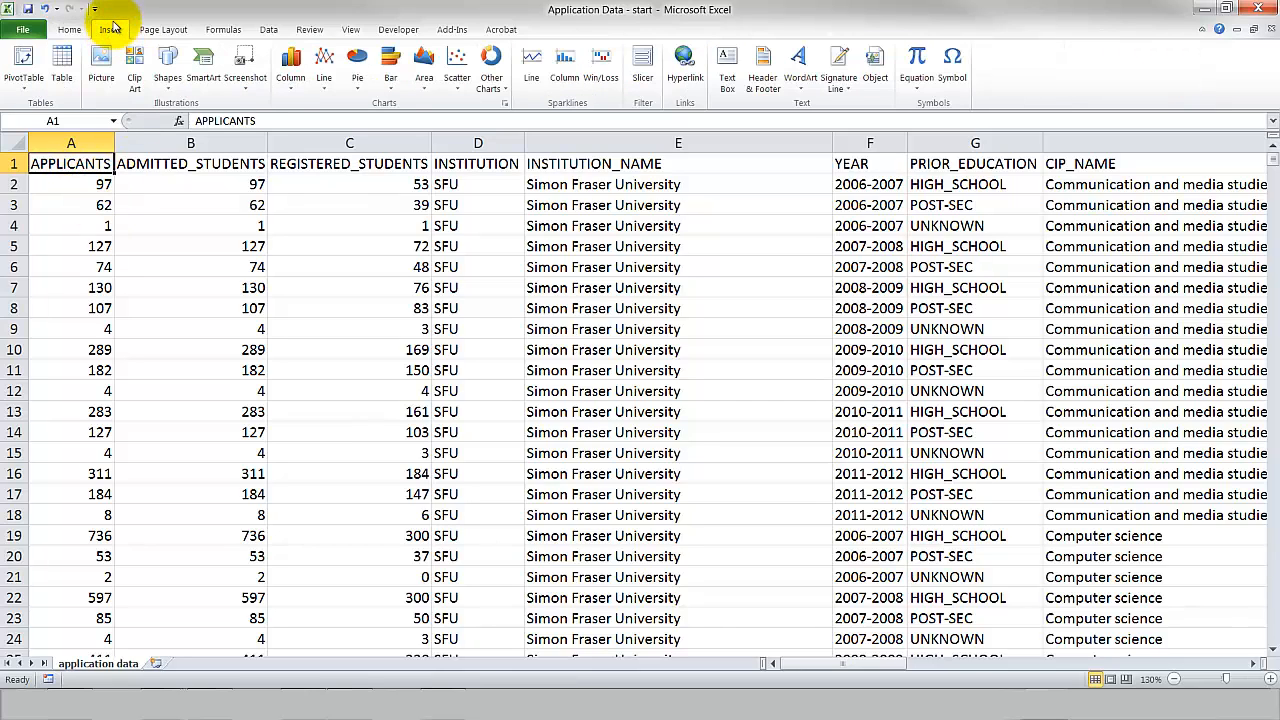
pyautogui.click(24, 62)
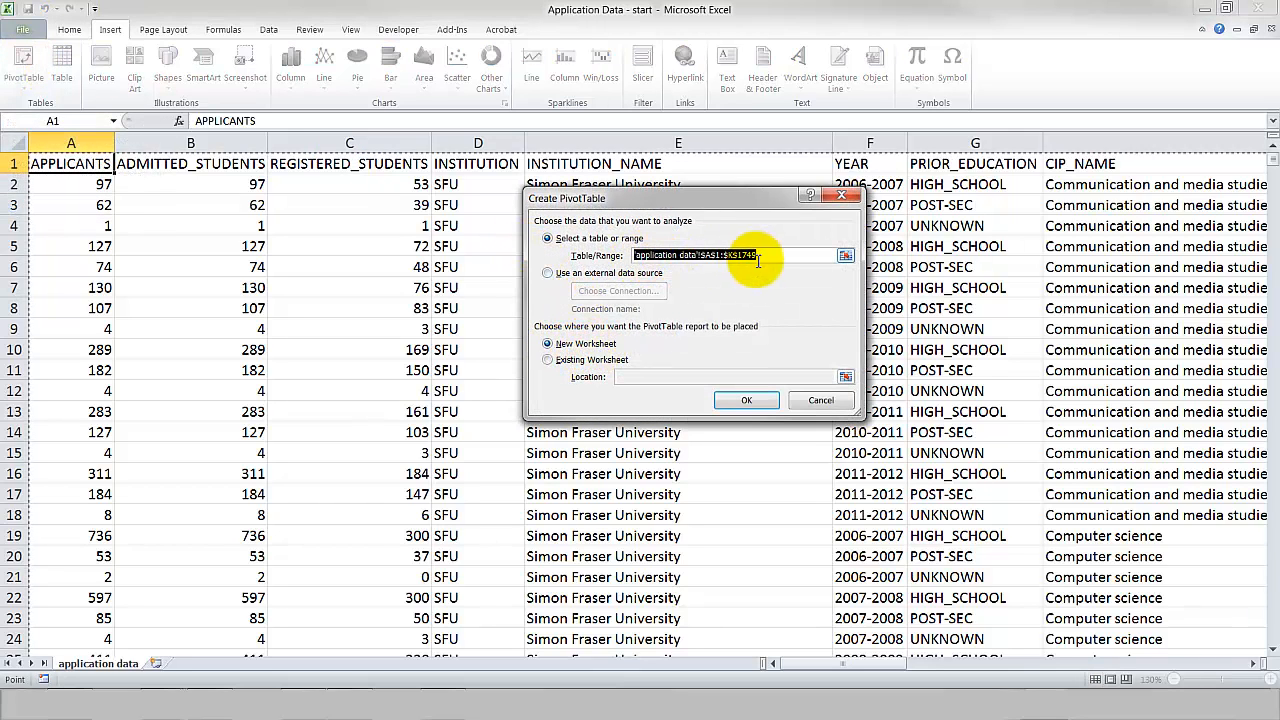
pyautogui.click(746, 400)
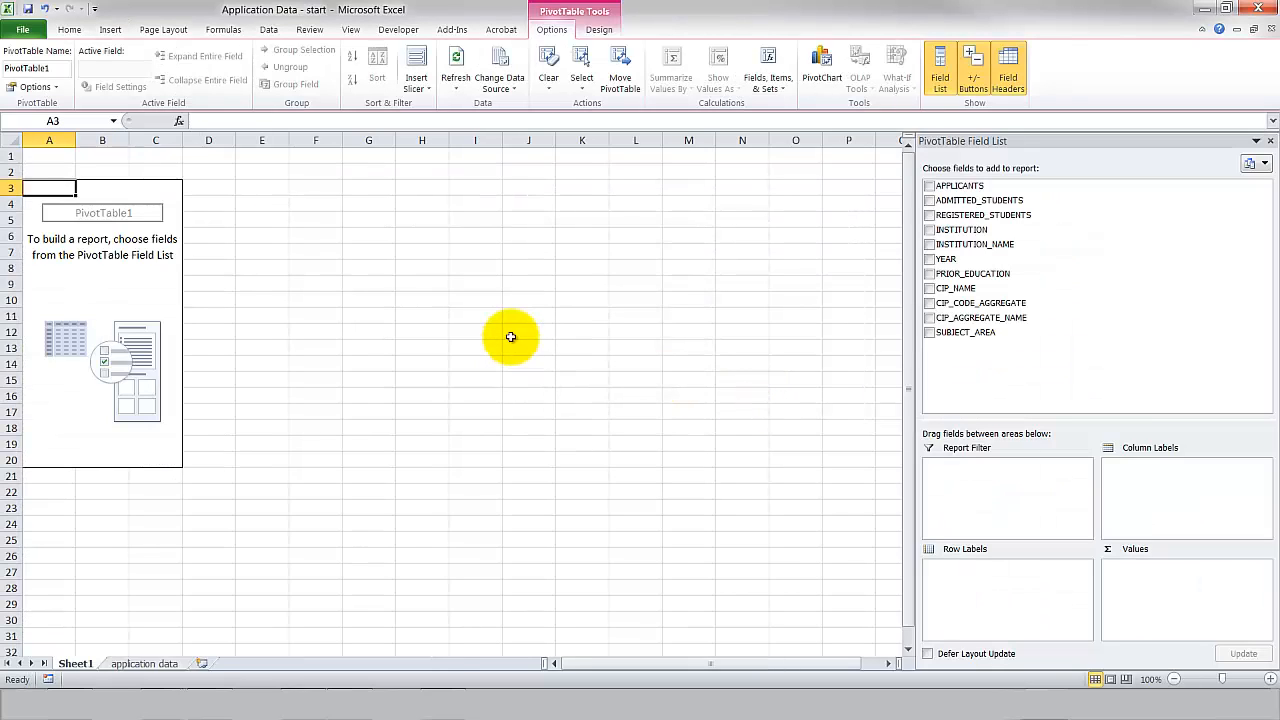
# Rename the new PivotTable worksheet as "Application Pivot".
pyautogui.click(70, 653)
pyautogui.doubleClick(76, 664)
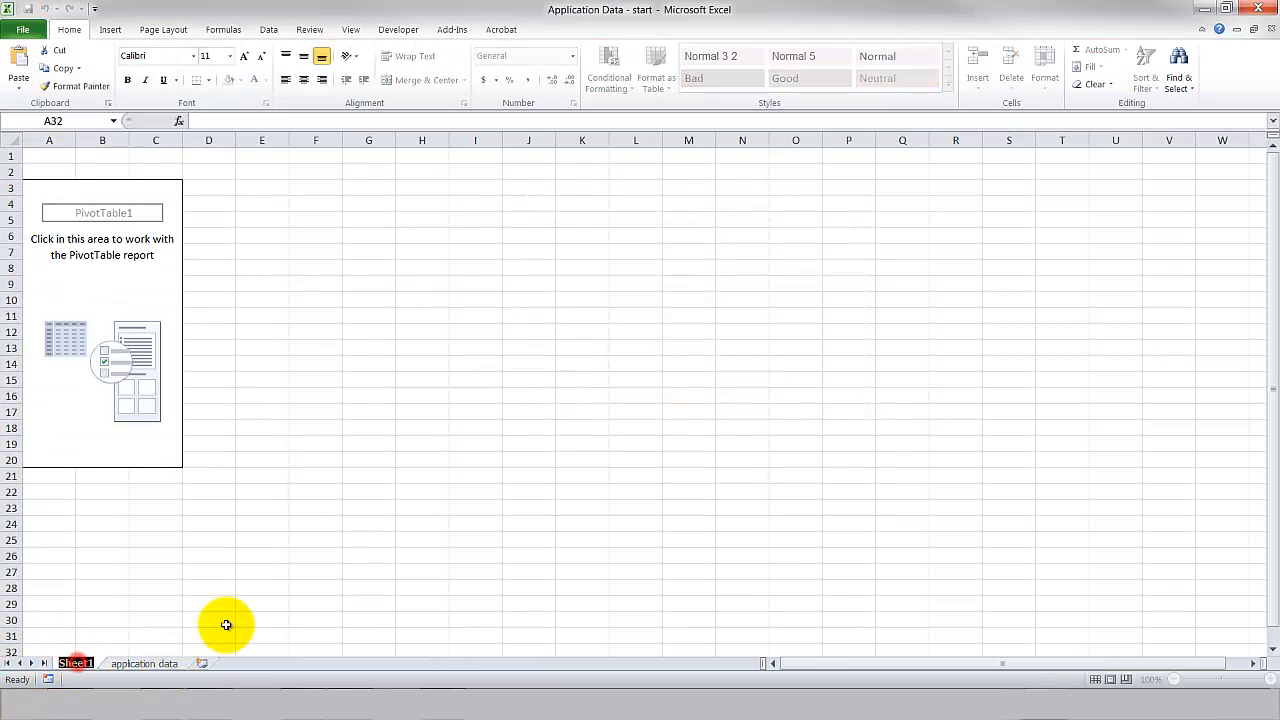
pyautogui.write('Application Pivot')
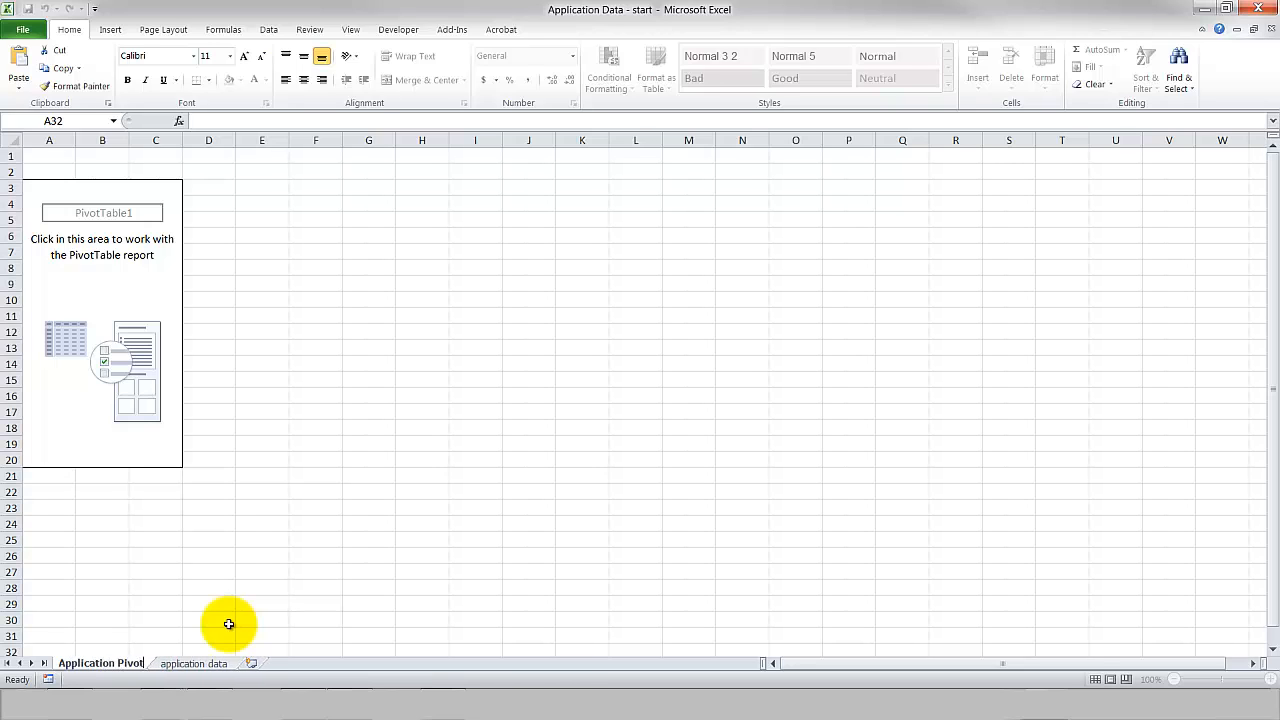
pyautogui.press('Return')
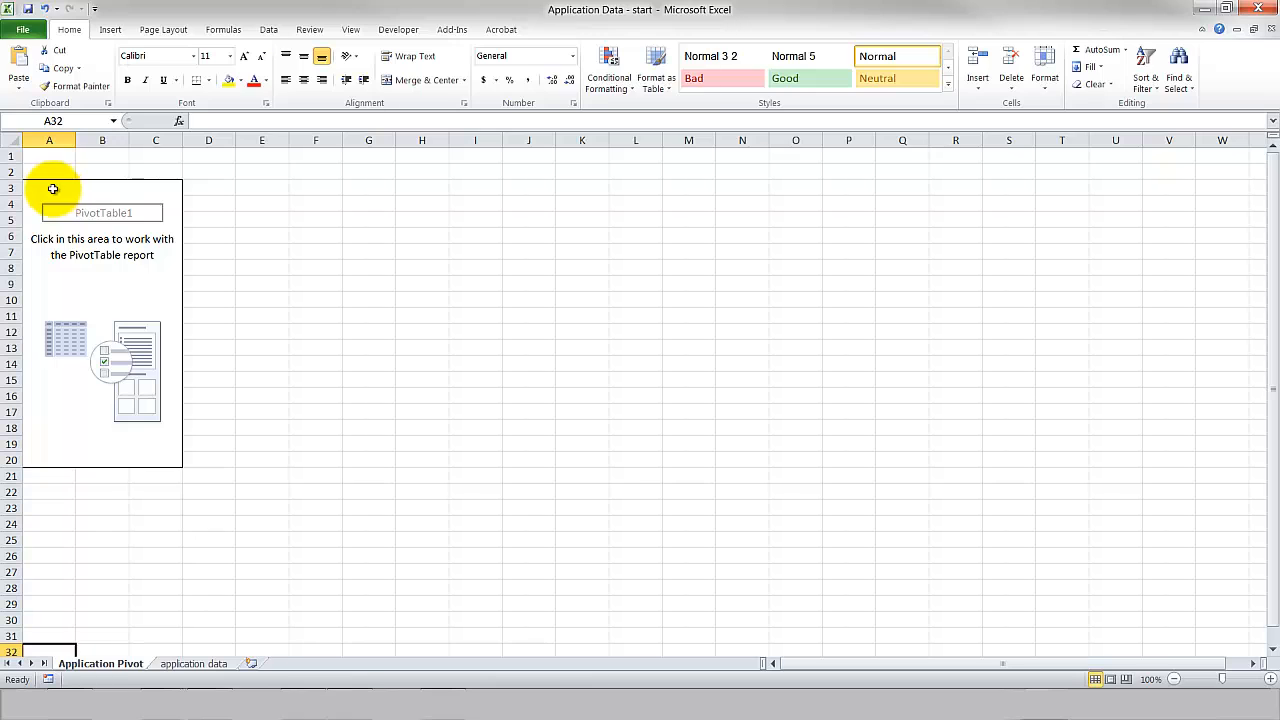
# Apply the grey banded style from the third row of the Light PivotTable styles to the empty PivotTable.
pyautogui.click(115, 284)
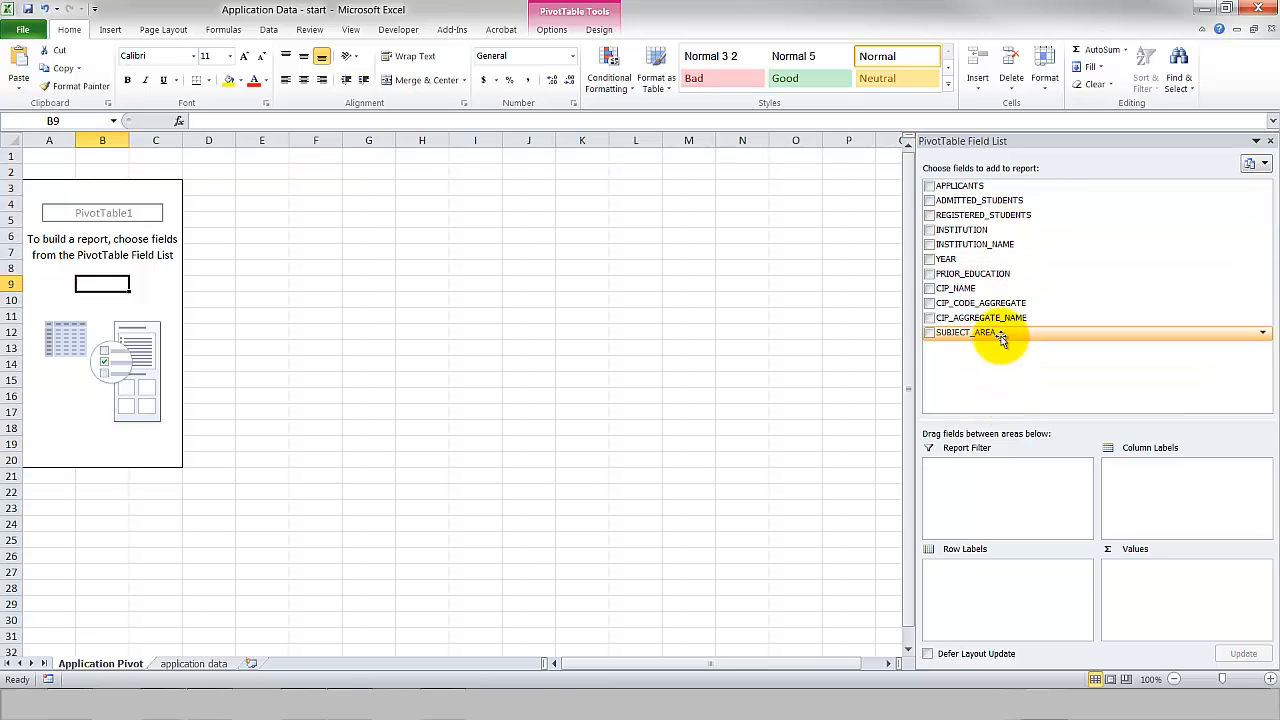
pyautogui.click(560, 31)
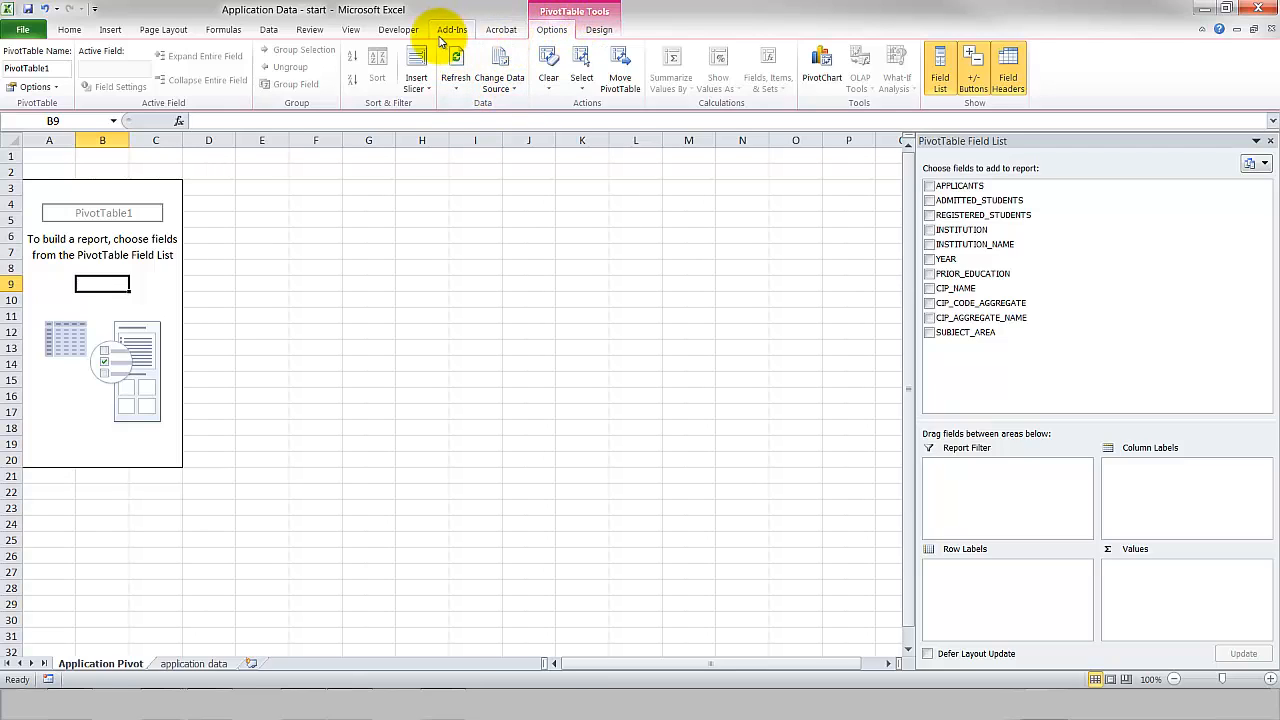
pyautogui.click(590, 32)
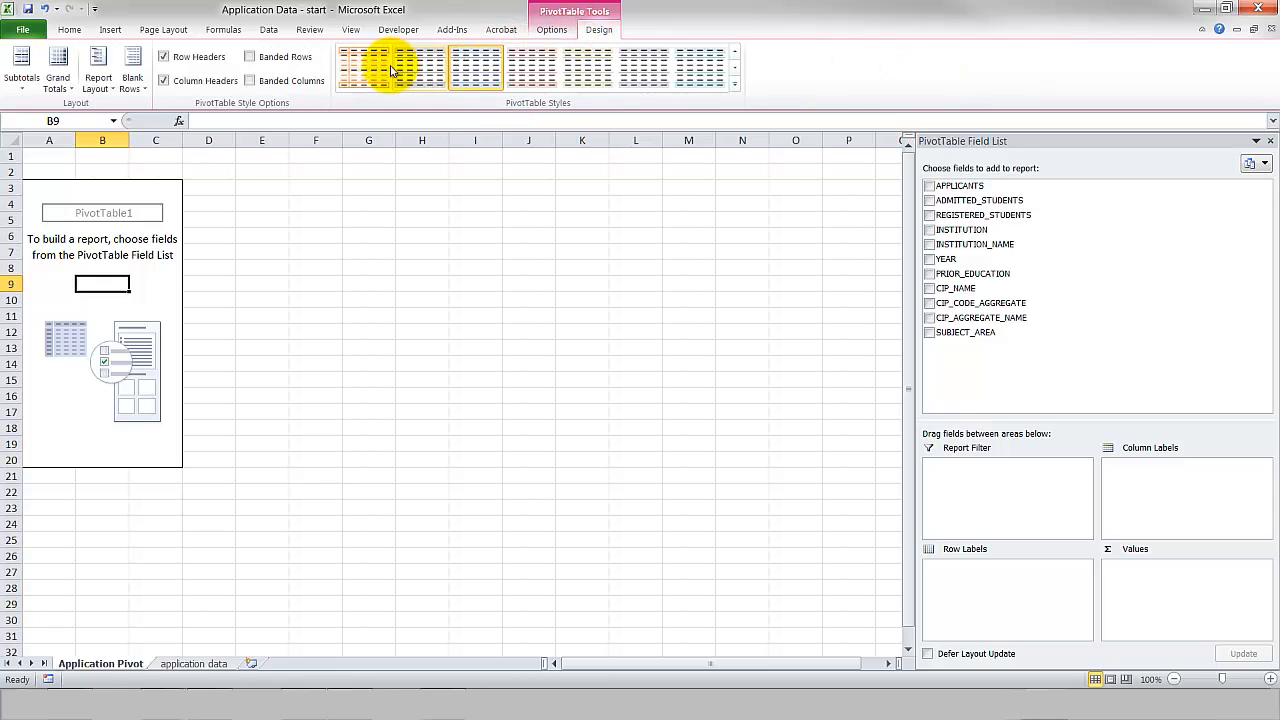
pyautogui.click(734, 85)
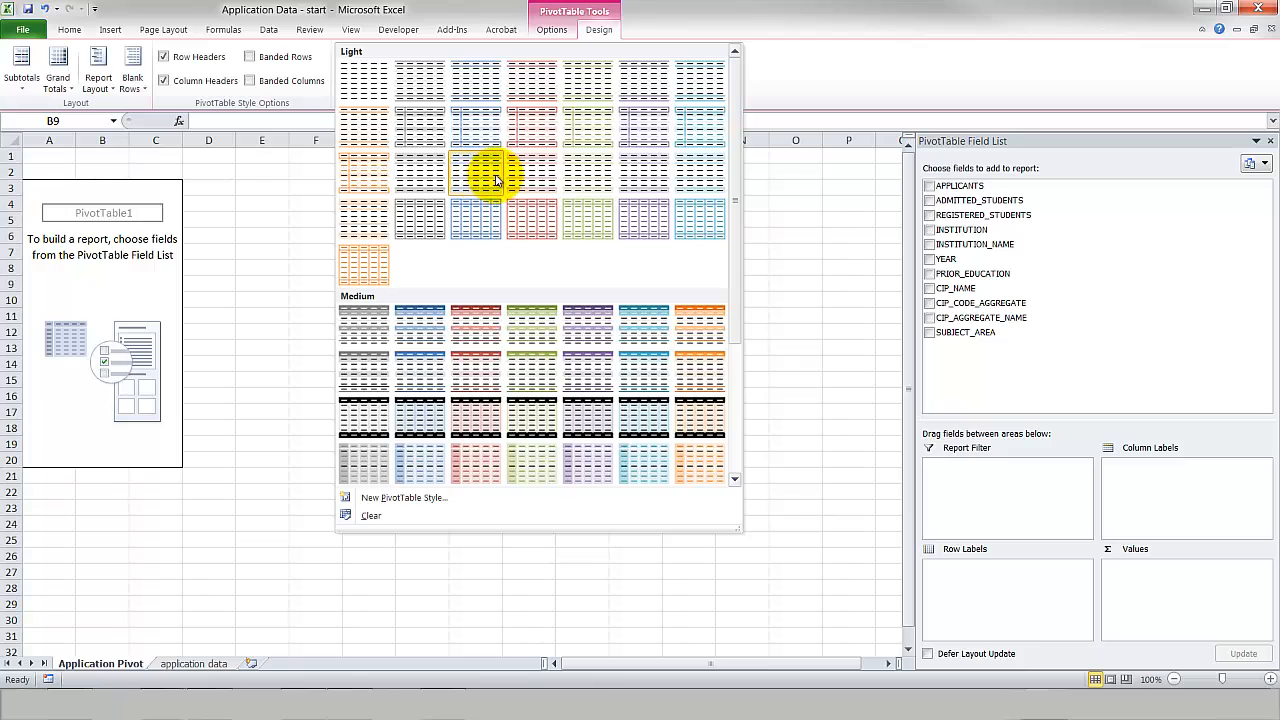
pyautogui.click(431, 173)
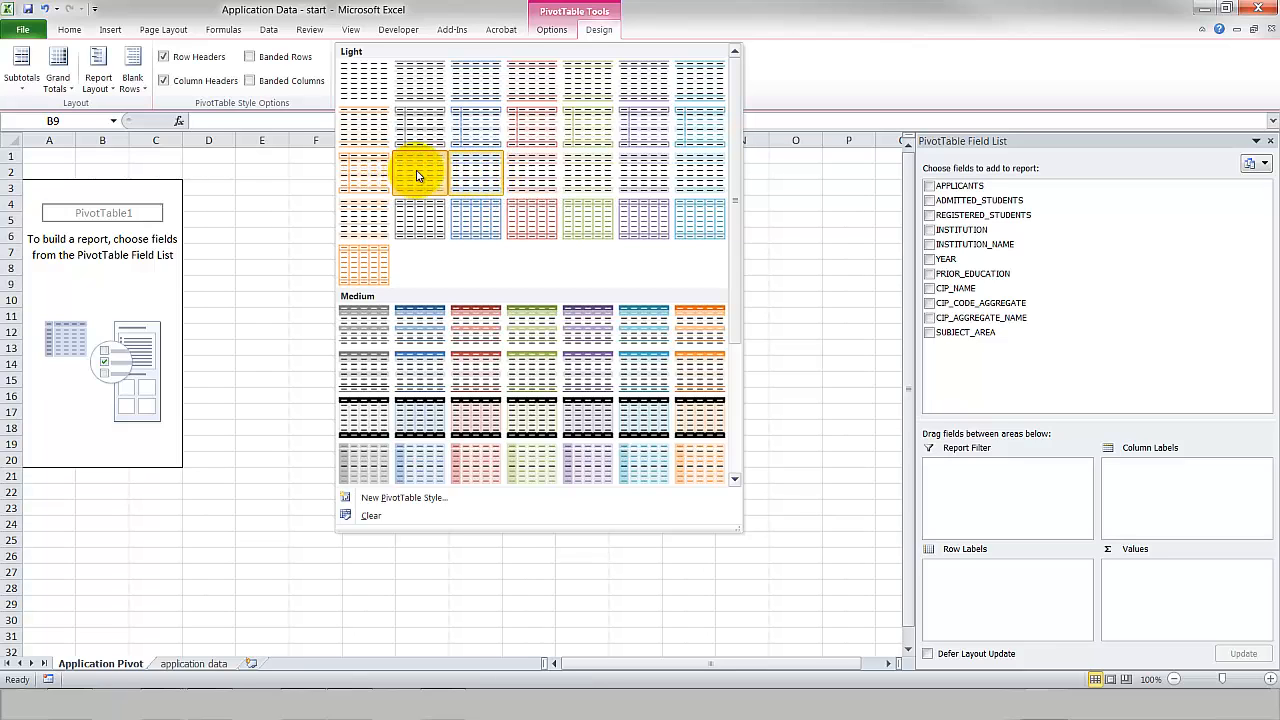
pyautogui.click(415, 170)
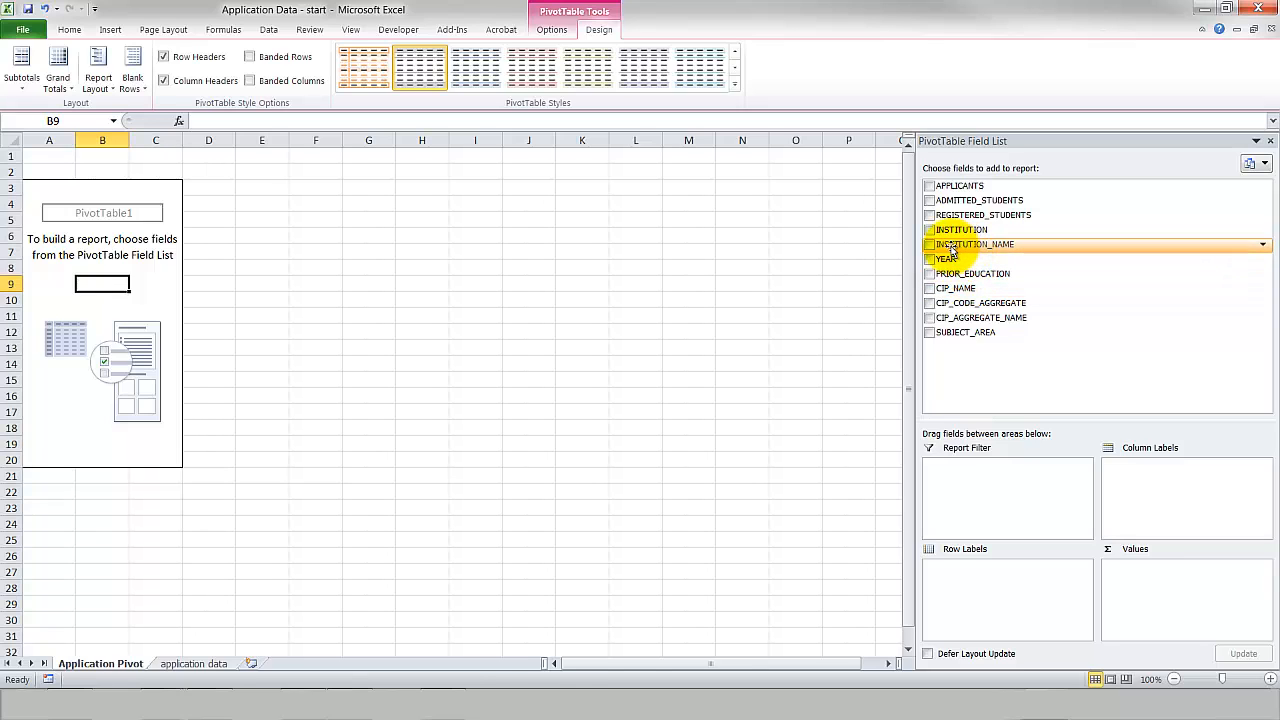
# Place INSTITUTION_NAME in the PivotTable's row labels and YEAR in its column labels.
pyautogui.moveTo(952, 250); pyautogui.dragTo(968, 587)
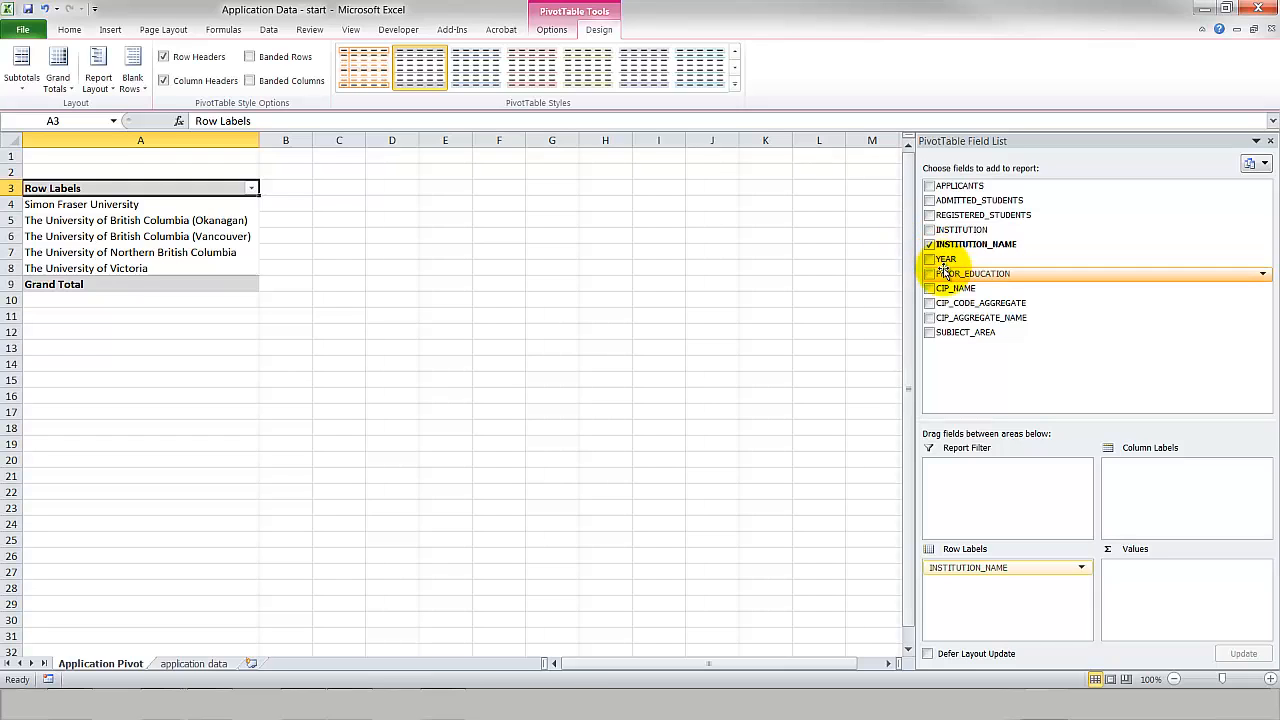
pyautogui.moveTo(956, 278); pyautogui.dragTo(1138, 494)
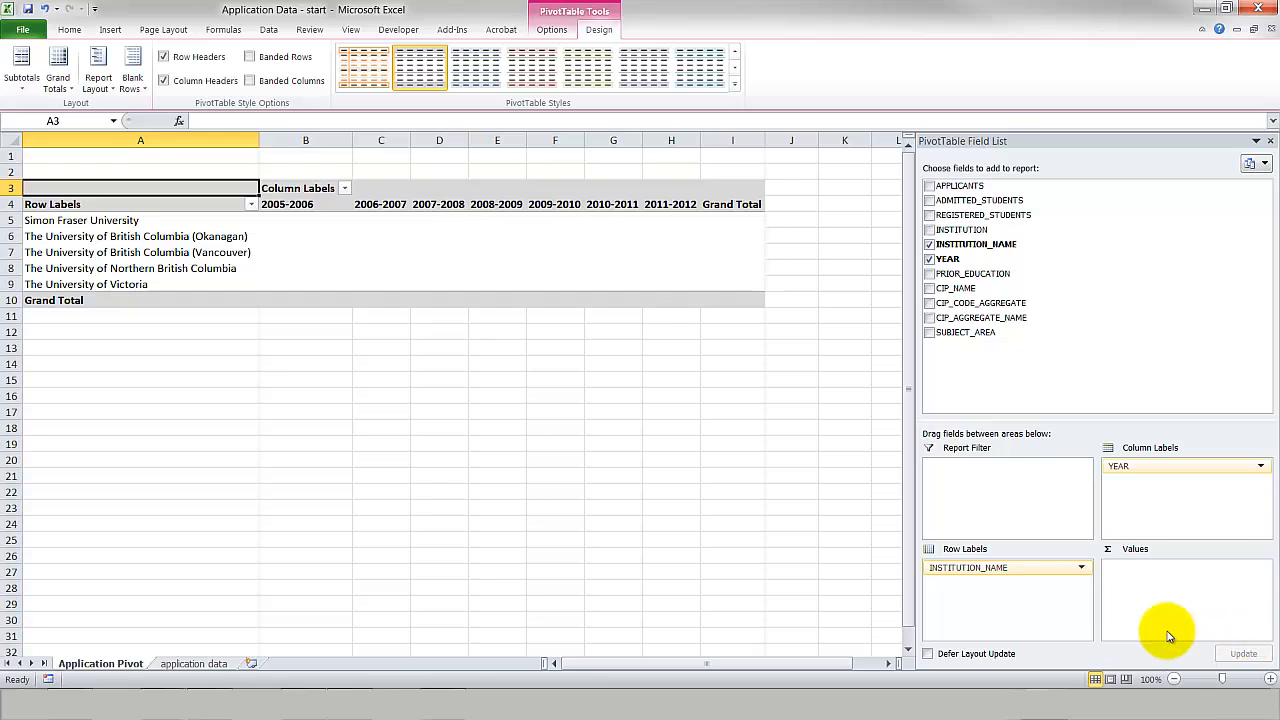
# Add APPLICANTS, ADMITTED_STUDENTS and REGISTERED_STUDENTS to the PivotTable as summed values.
pyautogui.click(930, 186)
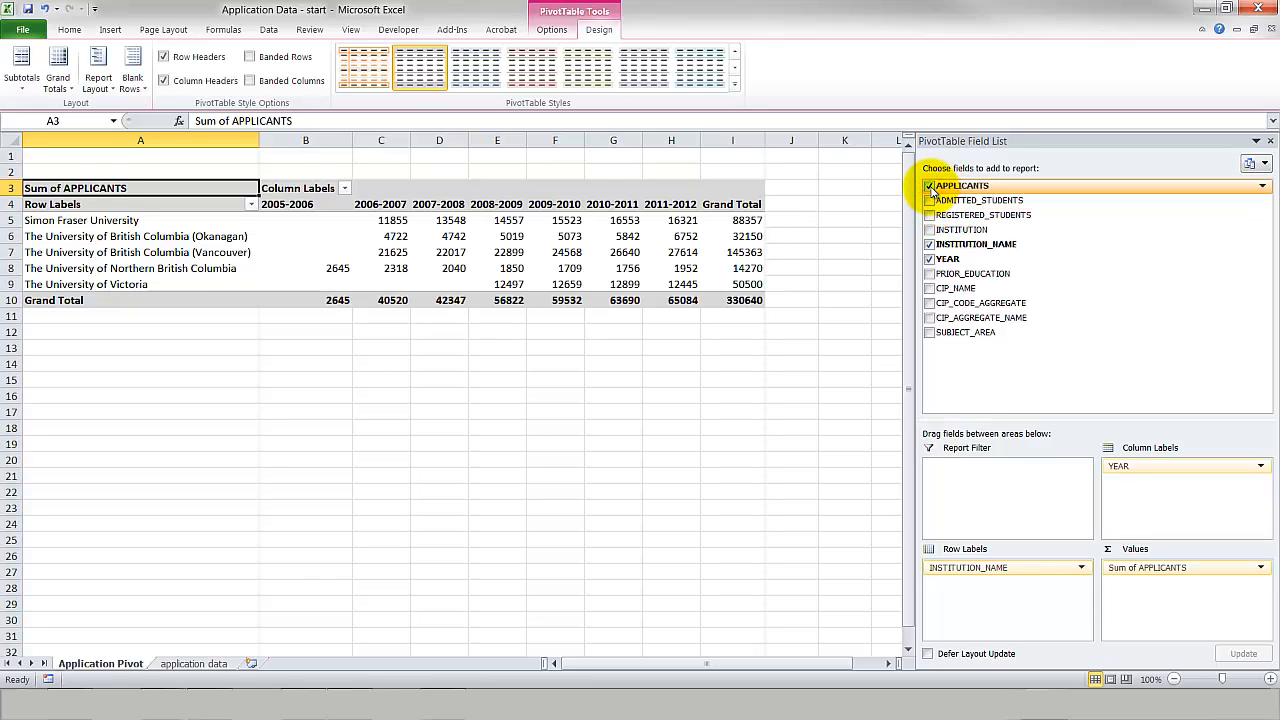
pyautogui.click(929, 201)
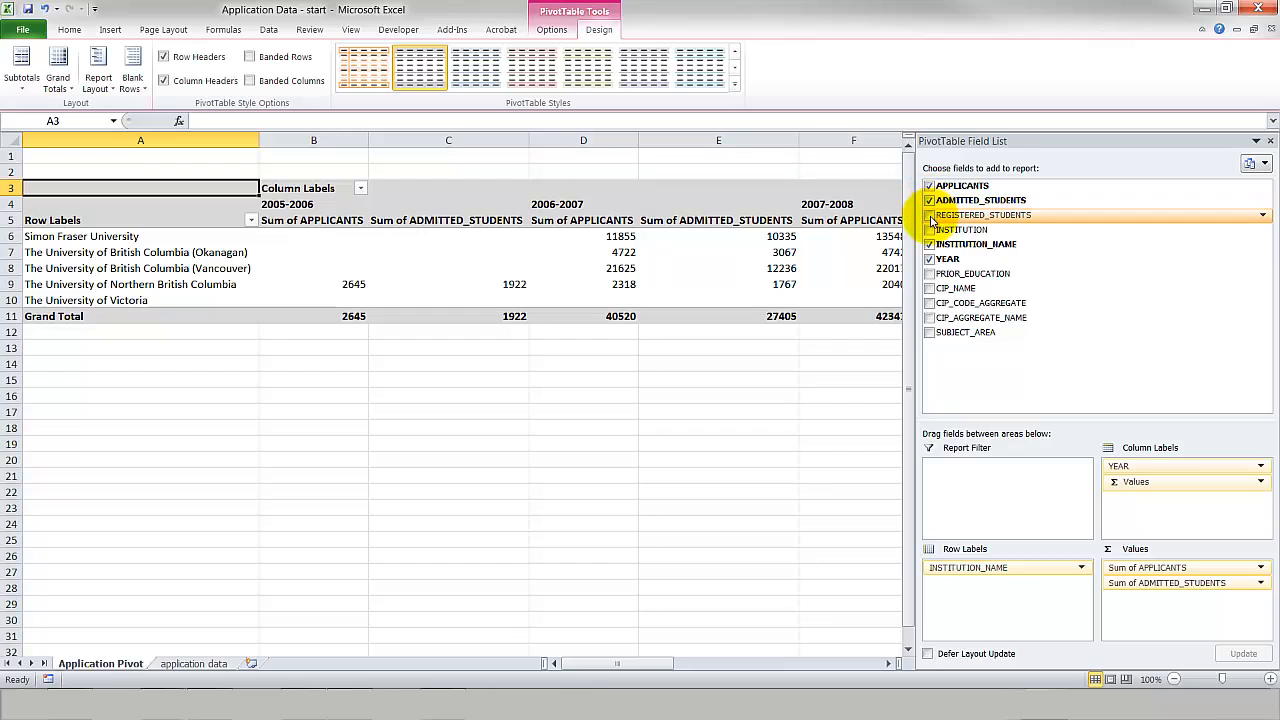
pyautogui.click(930, 215)
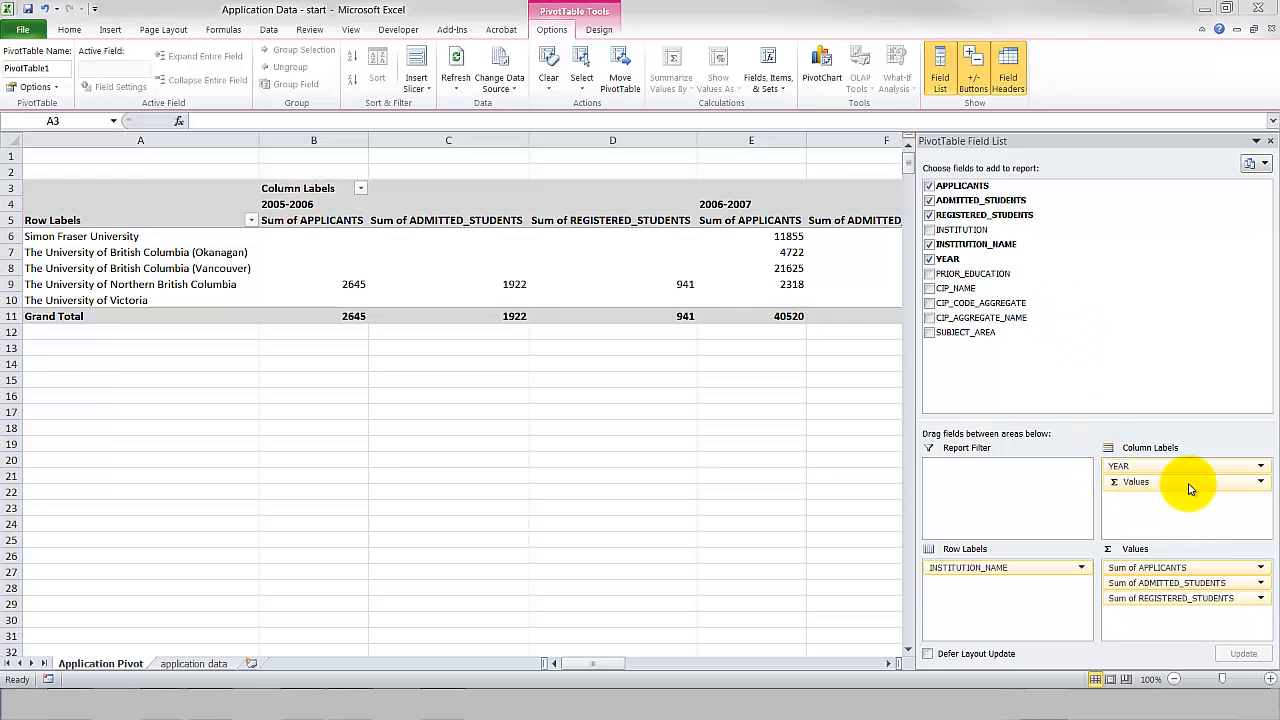
# Move the Values field from the column labels to the row labels below INSTITUTION_NAME, and review the year and measure headings.
pyautogui.click(1115, 485)
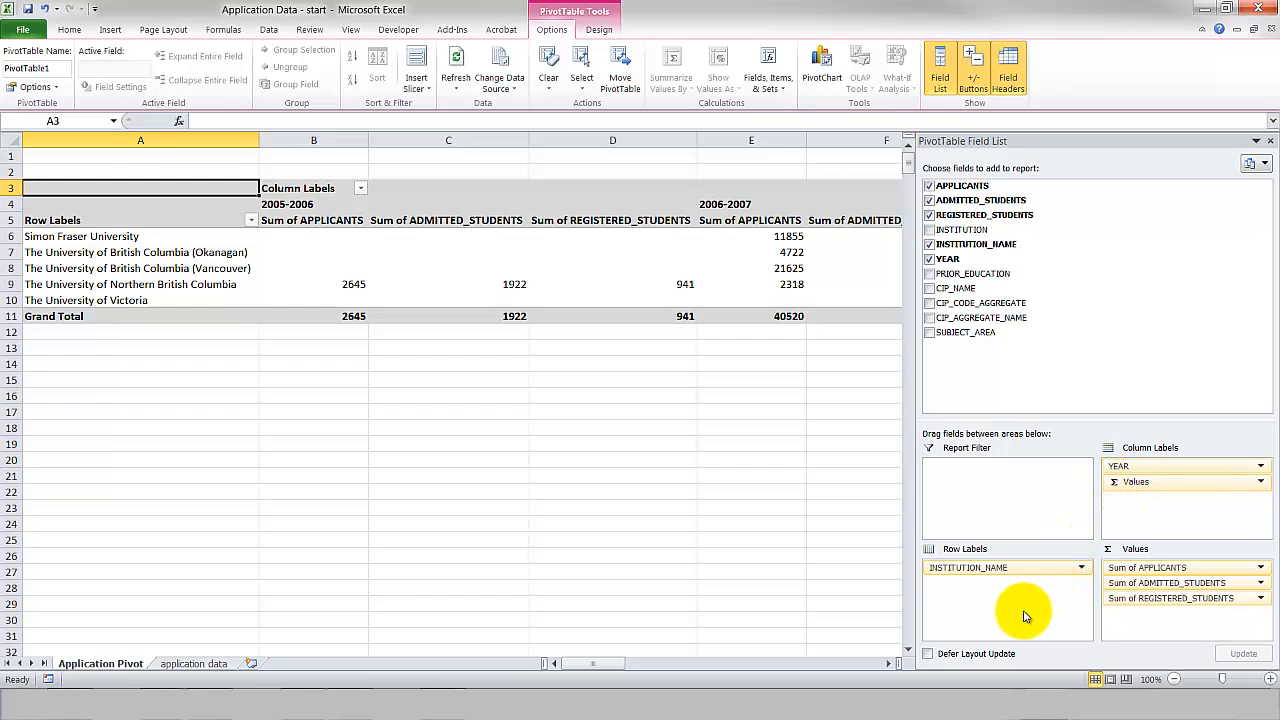
pyautogui.moveTo(1123, 484); pyautogui.dragTo(1040, 600)
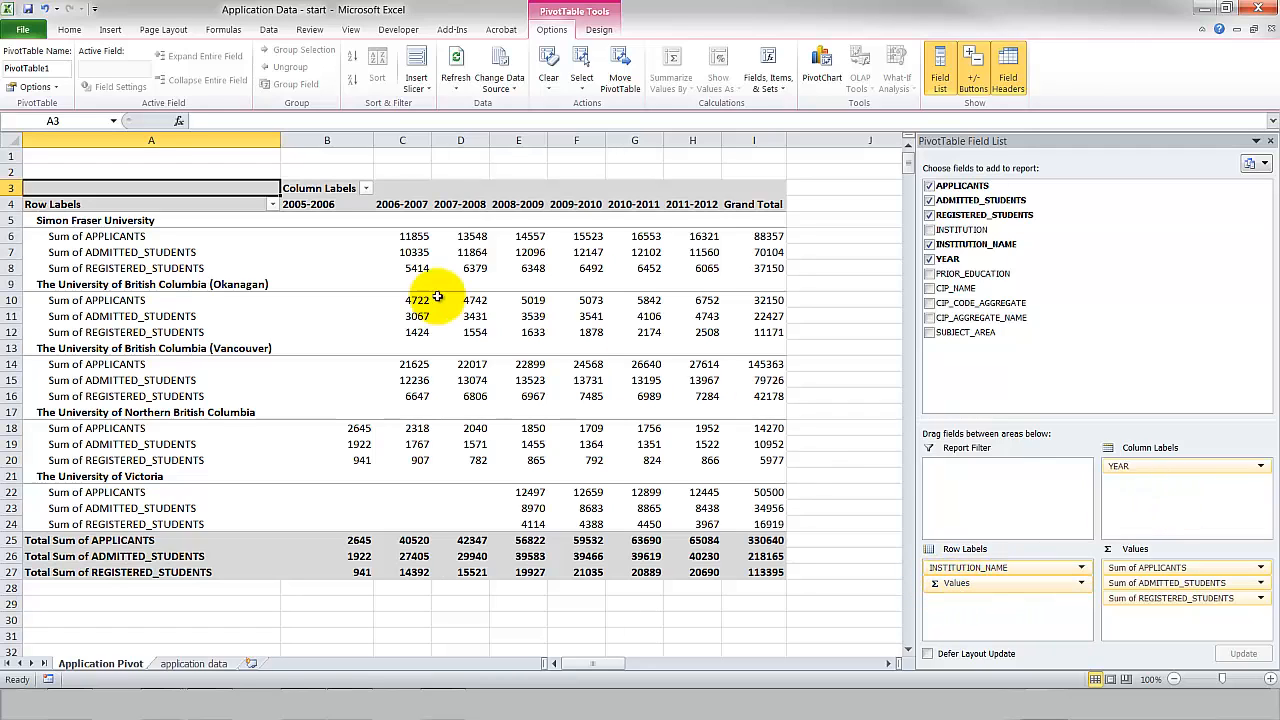
pyautogui.moveTo(322, 206); pyautogui.dragTo(737, 204)
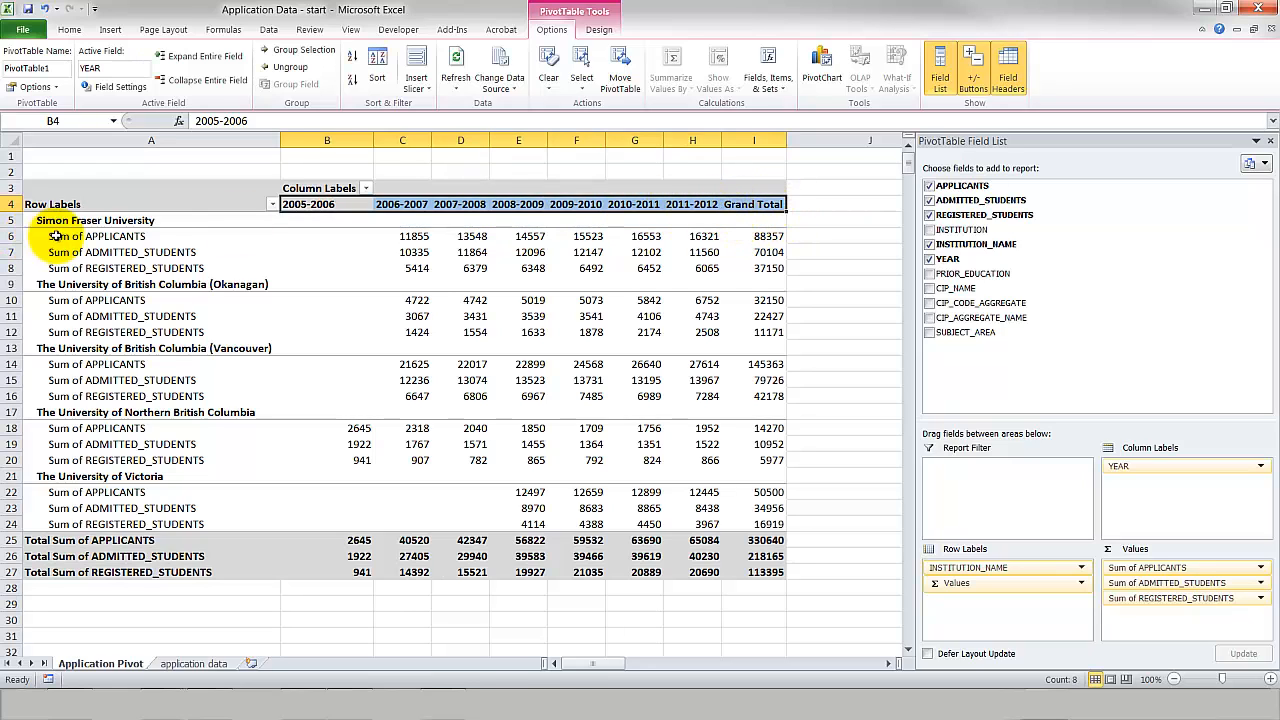
pyautogui.moveTo(86, 236); pyautogui.dragTo(85, 268)
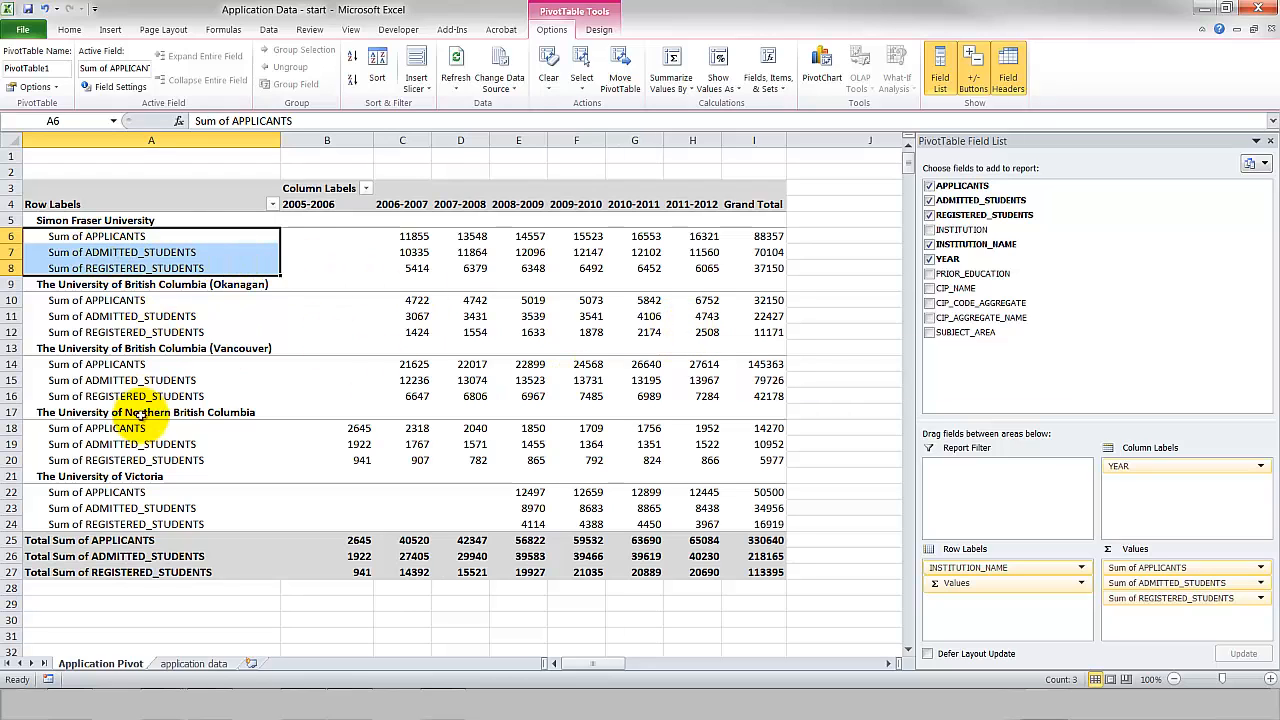
# For Sum of APPLICANTS, enter the custom name APPLICANTS and set the Number format with 0 decimal places and a 1000 separator.
pyautogui.click(1261, 571)
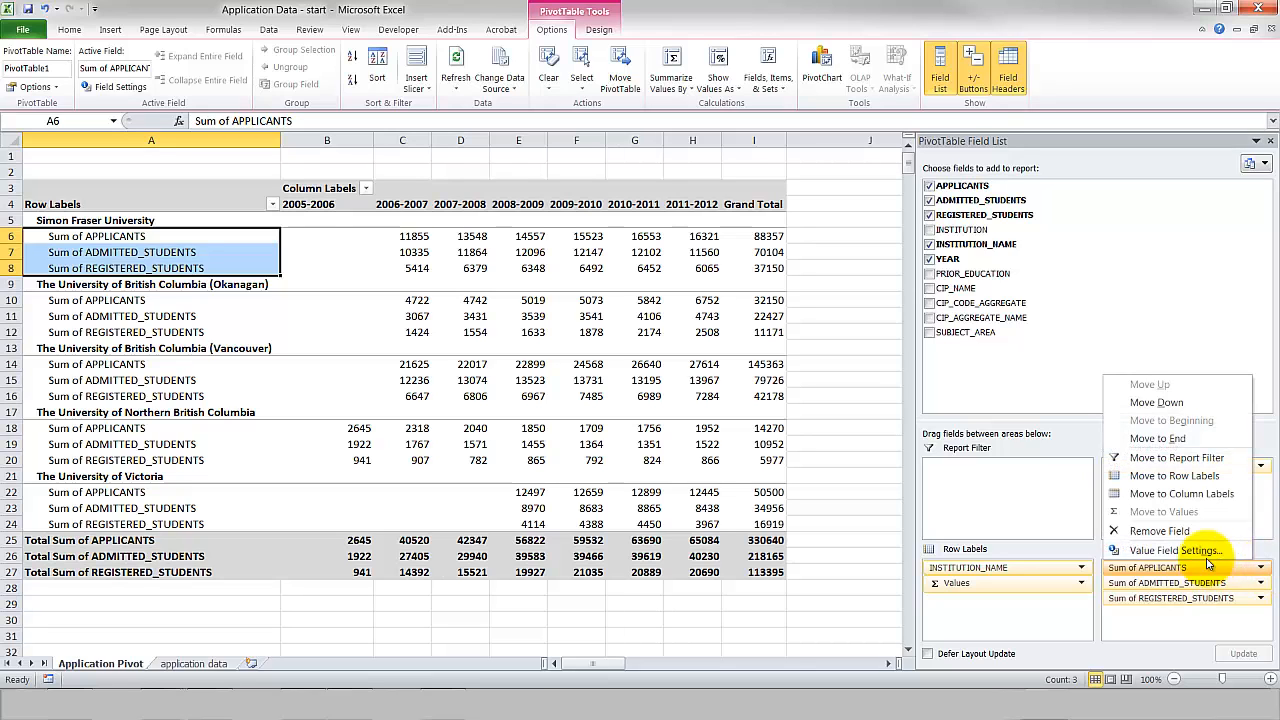
pyautogui.click(1160, 551)
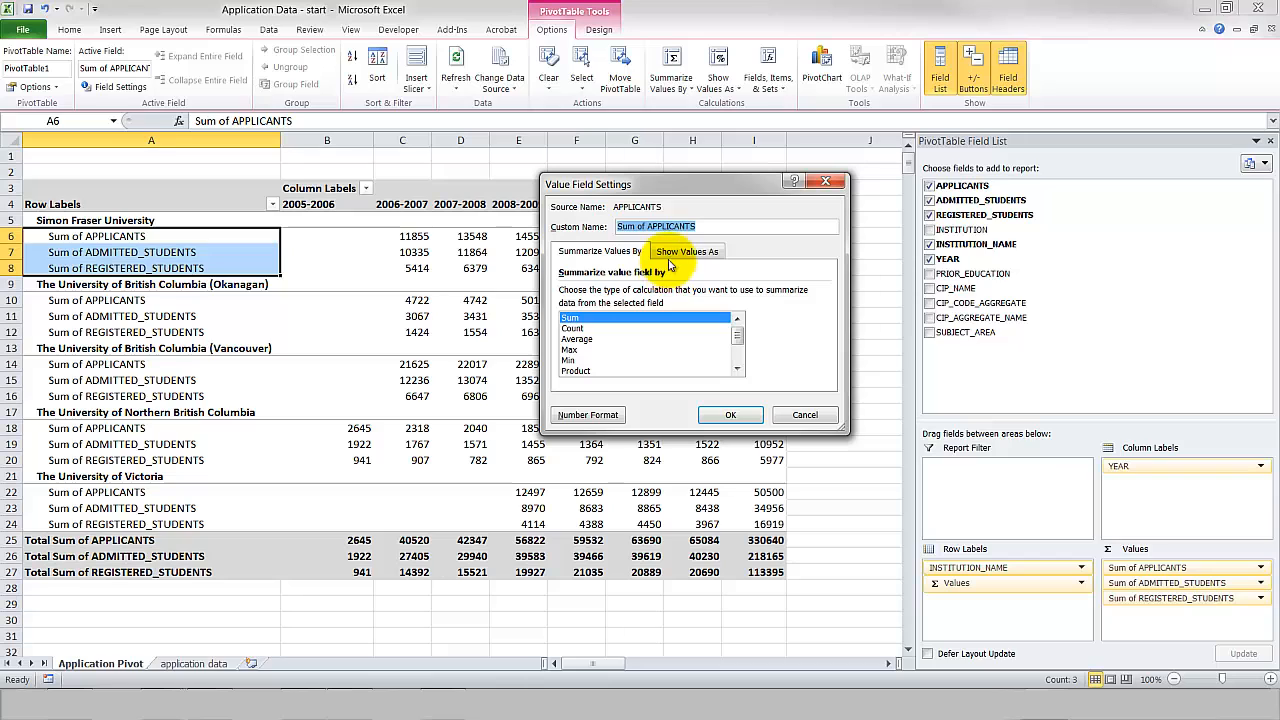
pyautogui.click(637, 226)
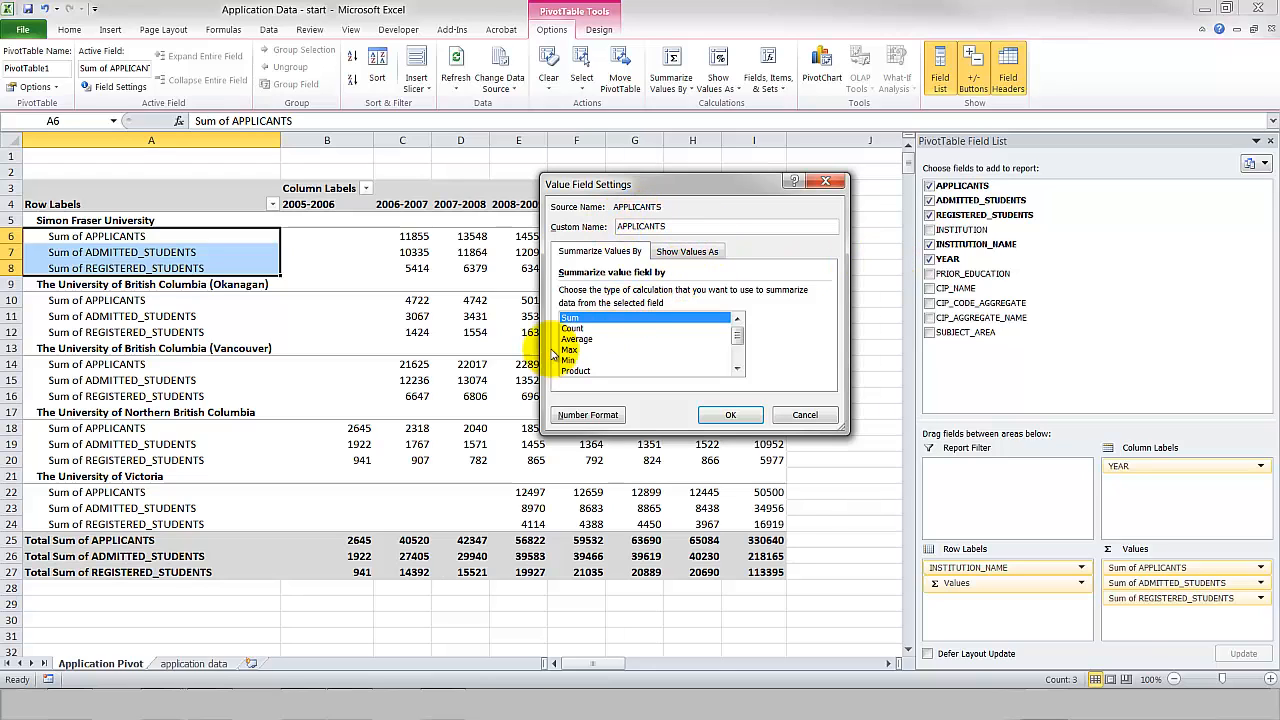
pyautogui.click(688, 254)
pyautogui.click(600, 251)
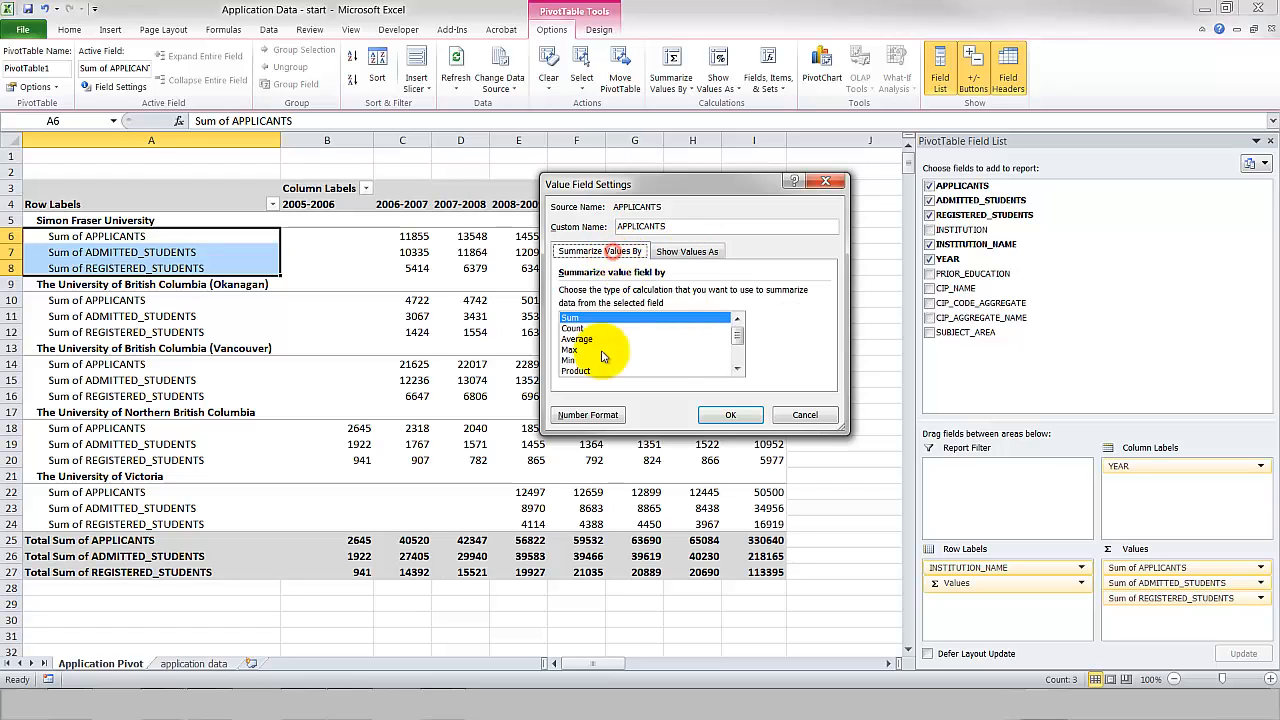
pyautogui.click(593, 418)
pyautogui.click(515, 196)
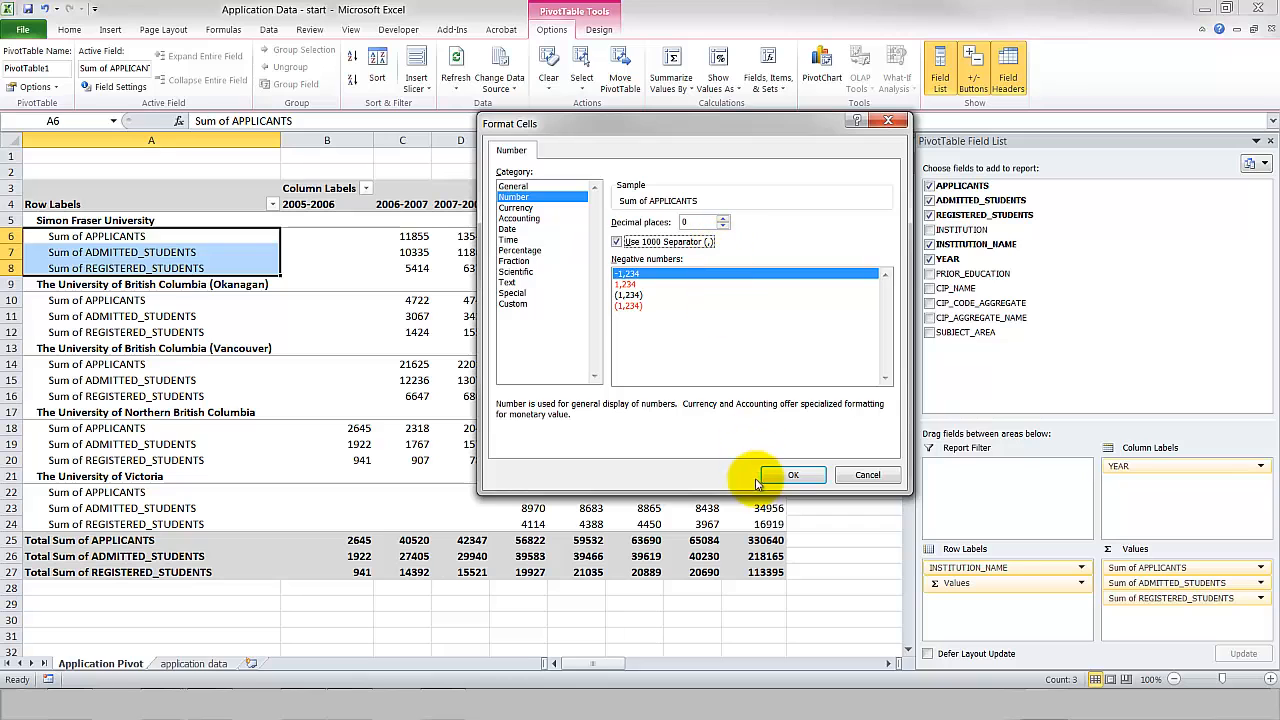
pyautogui.click(792, 474)
# Change the applicants value field's custom name to #APPLICANTS and apply its field settings.
pyautogui.click(754, 424)
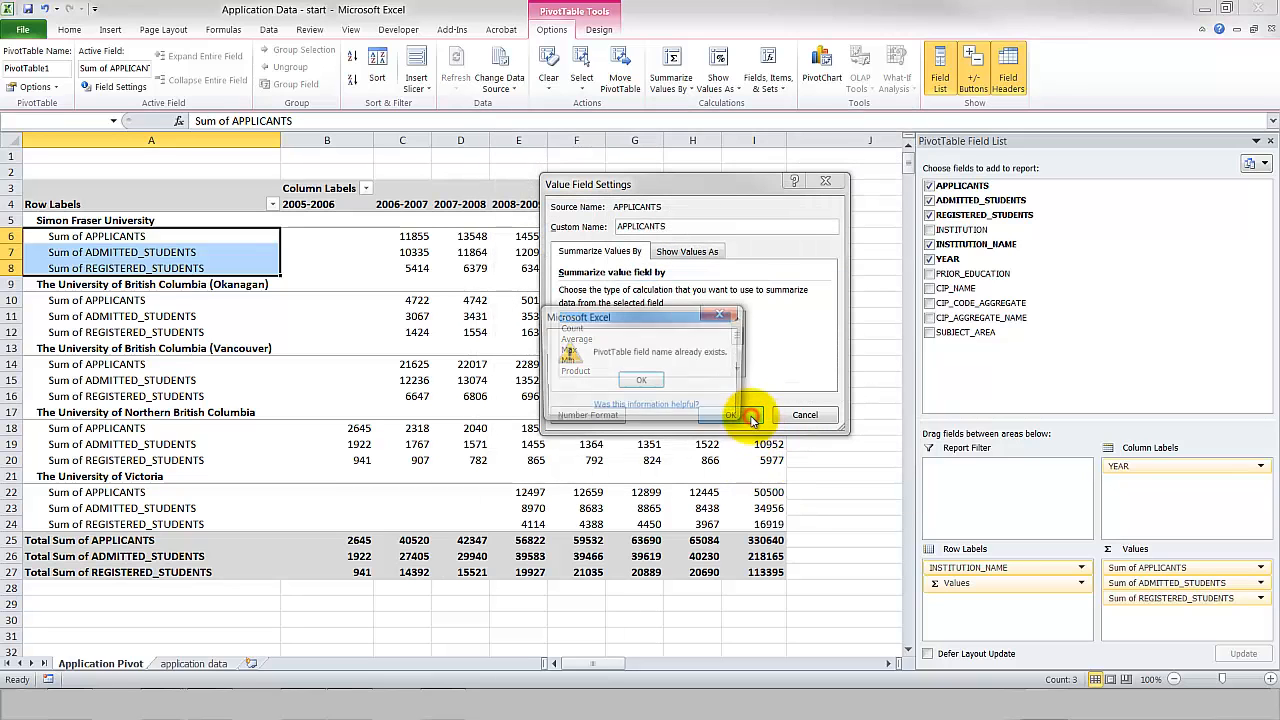
pyautogui.click(642, 383)
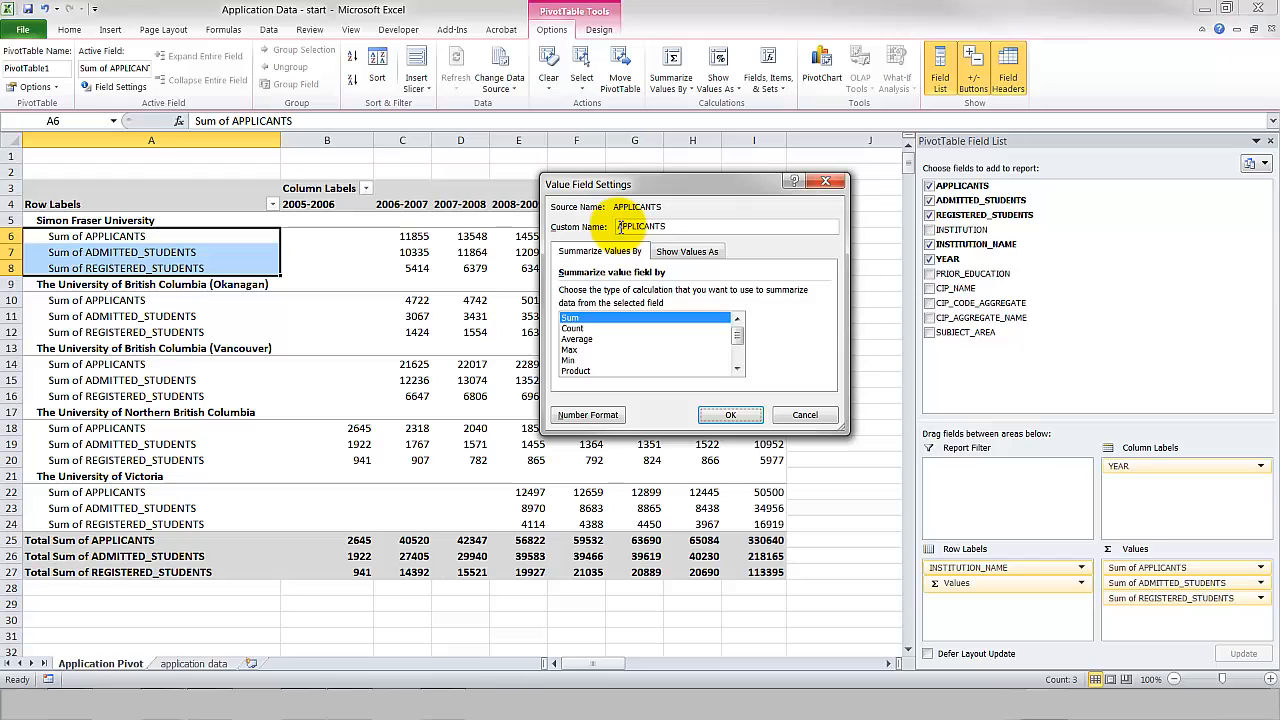
pyautogui.moveTo(619, 226); pyautogui.dragTo(697, 226)
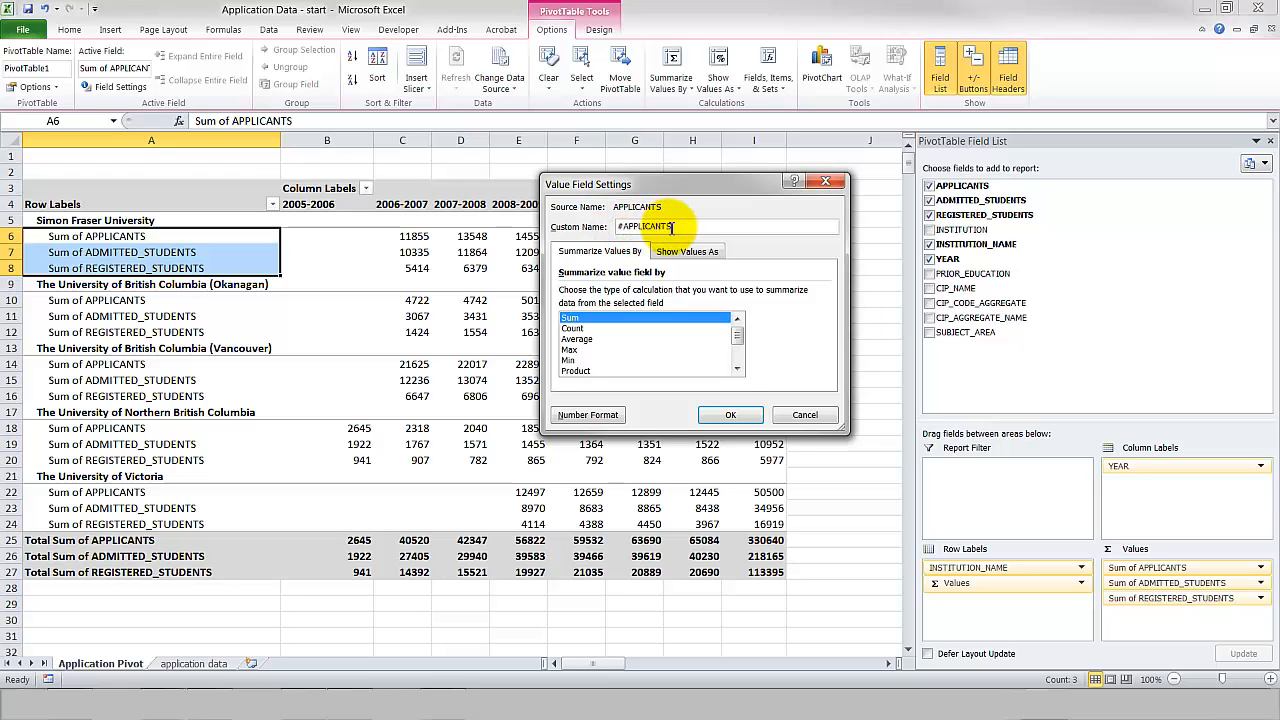
pyautogui.click(730, 413)
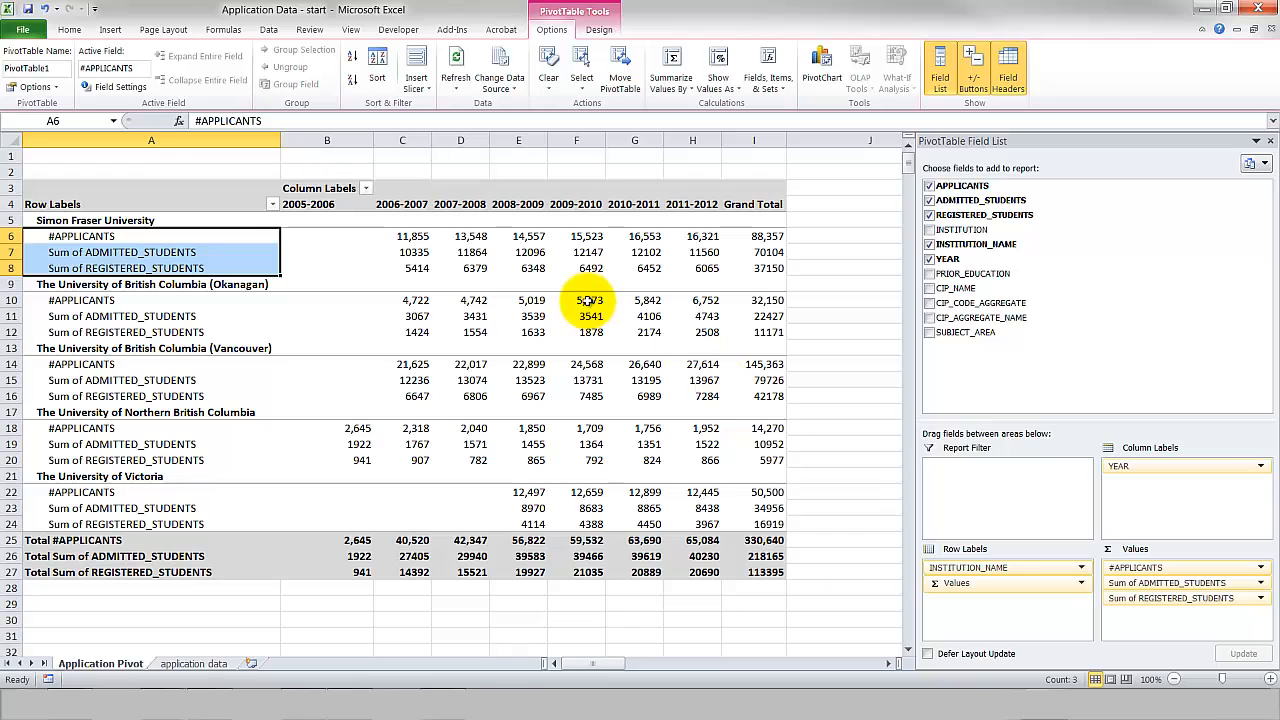
# Rename the Sum of ADMITTED_STUDENTS value field to #ADMITTED_STUDENTS.
pyautogui.click(1261, 584)
pyautogui.click(1118, 646)
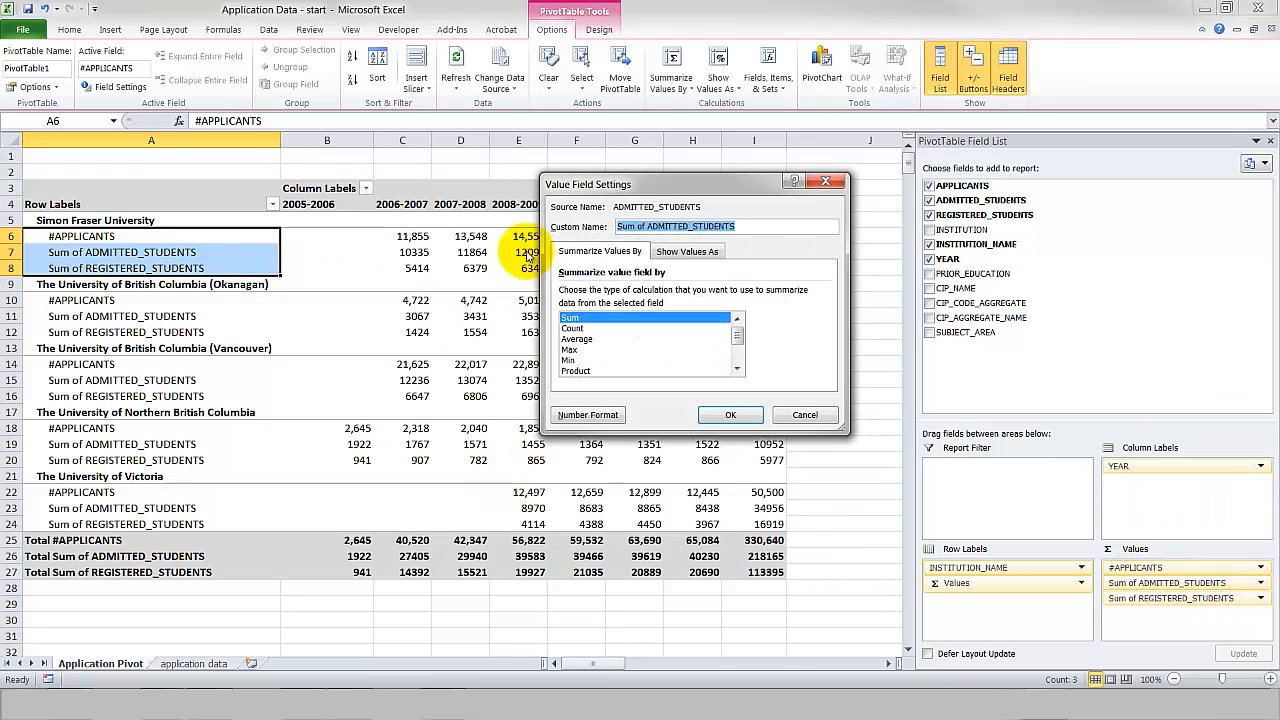
pyautogui.moveTo(646, 227); pyautogui.dragTo(569, 231)
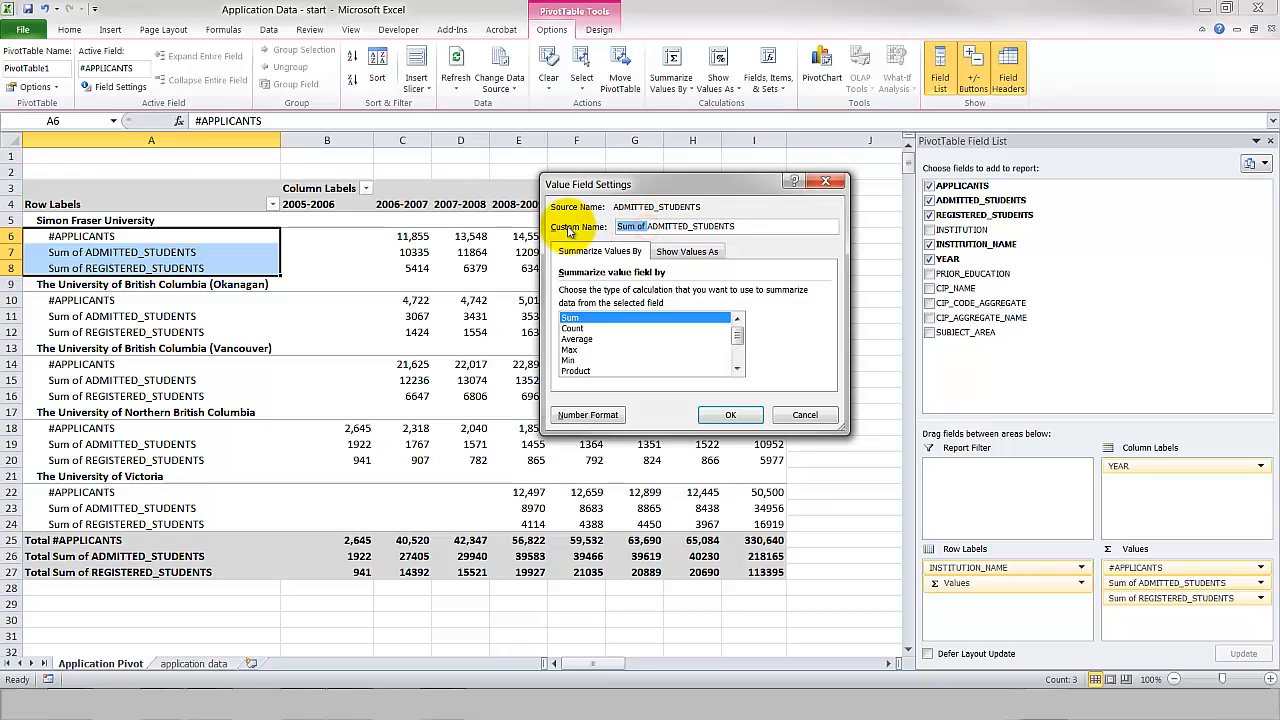
pyautogui.click(731, 418)
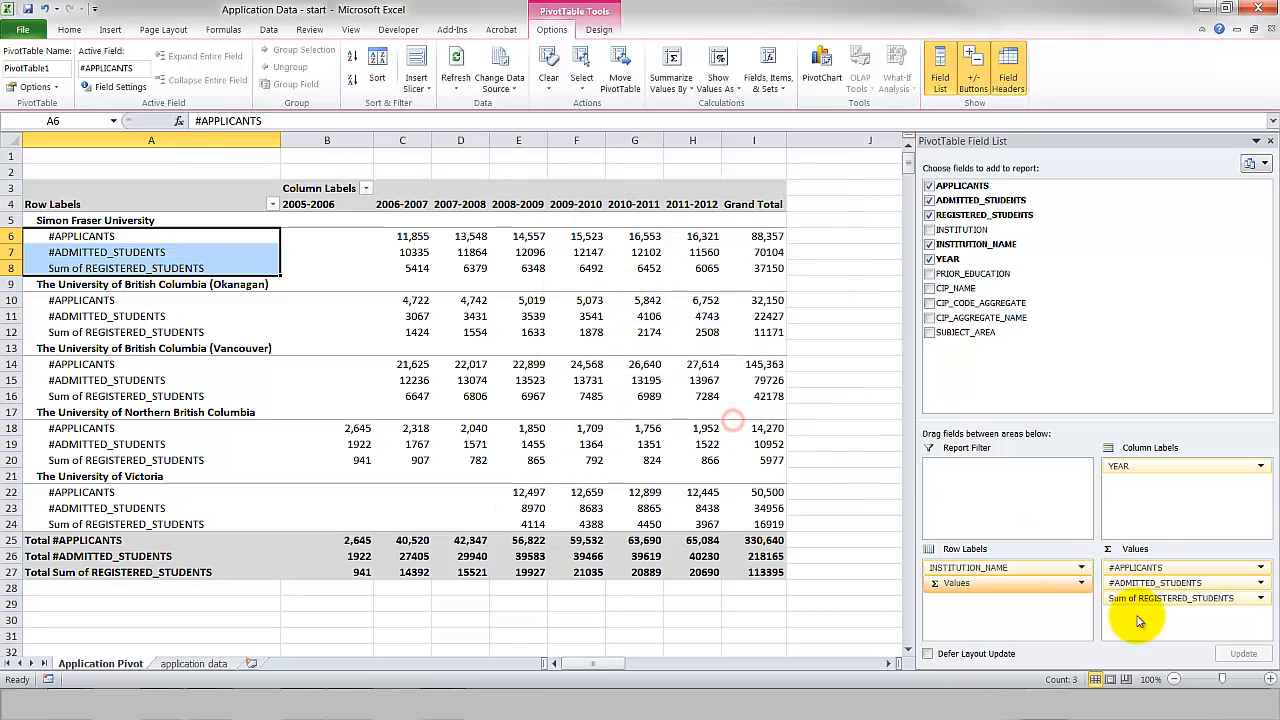
# Rename the Sum of REGISTERED_STUDENTS value field to #REGISTERED_STUDENTS.
pyautogui.click(1261, 599)
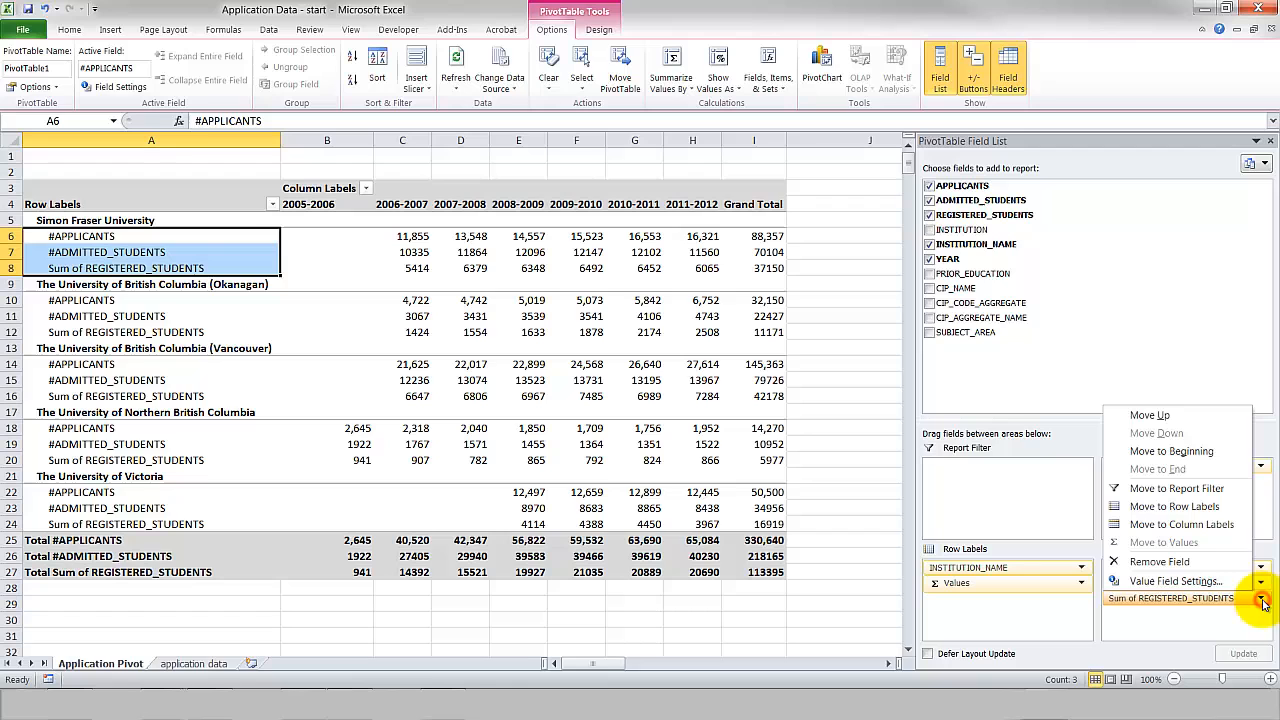
pyautogui.click(1170, 581)
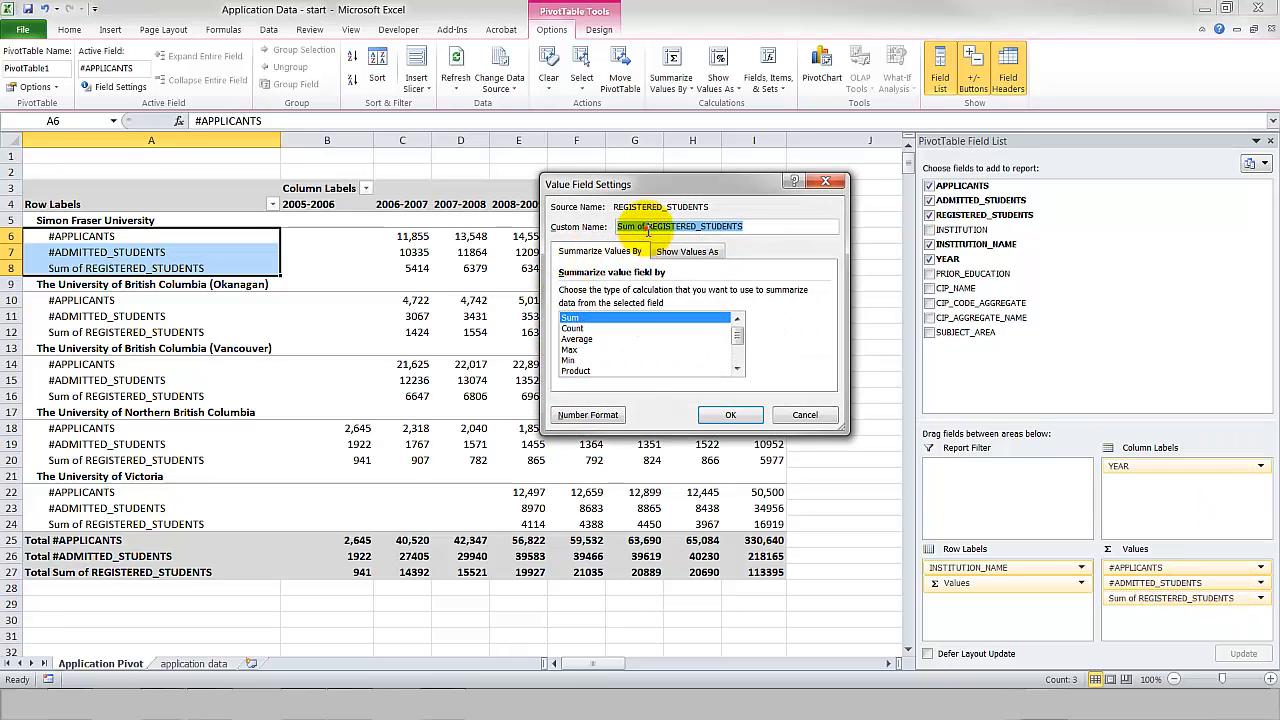
pyautogui.moveTo(648, 227); pyautogui.dragTo(540, 231)
pyautogui.press('Return')
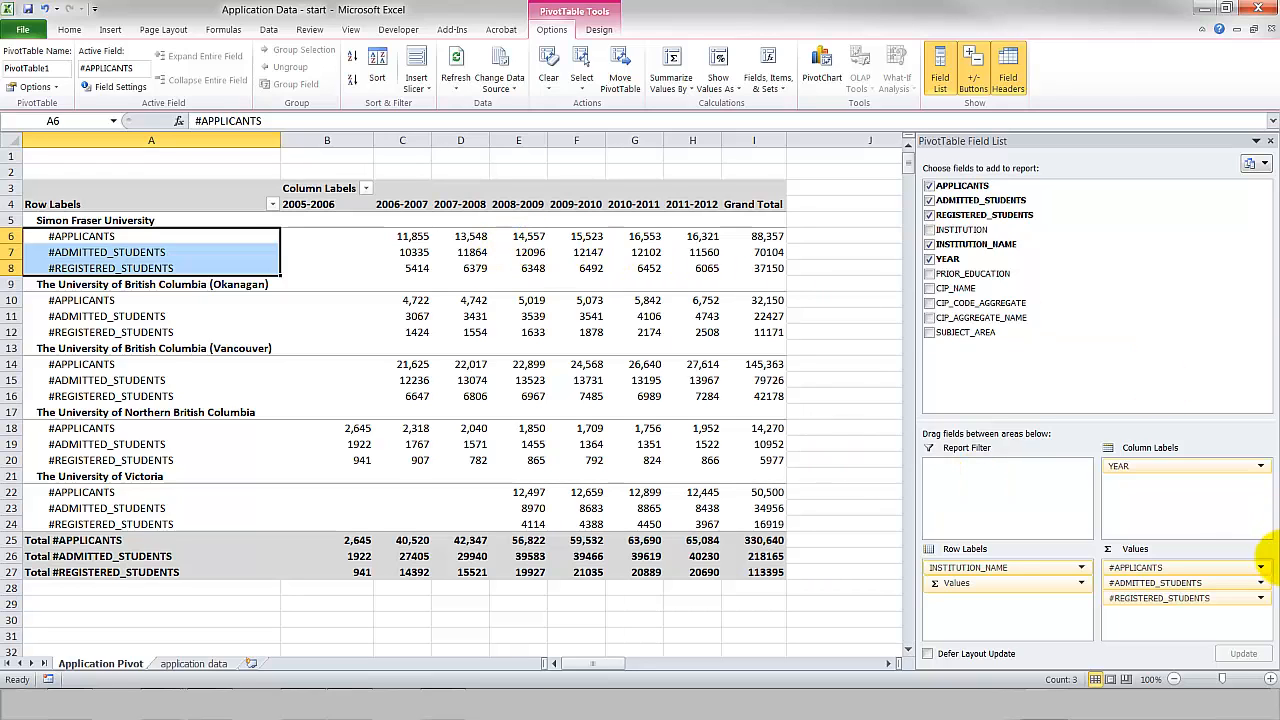
# Format the #ADMITTED_STUDENTS value field as Number with 0 decimal places and a 1000 separator.
pyautogui.click(1261, 583)
pyautogui.click(1208, 567)
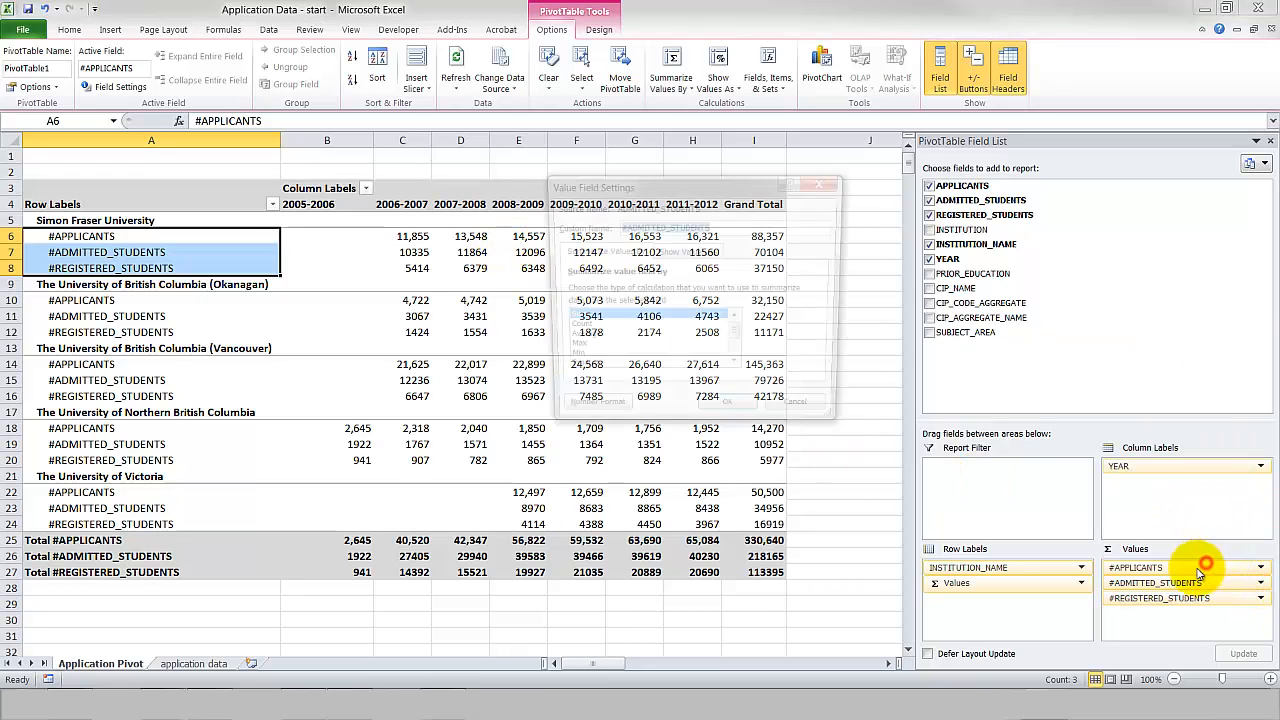
pyautogui.click(592, 416)
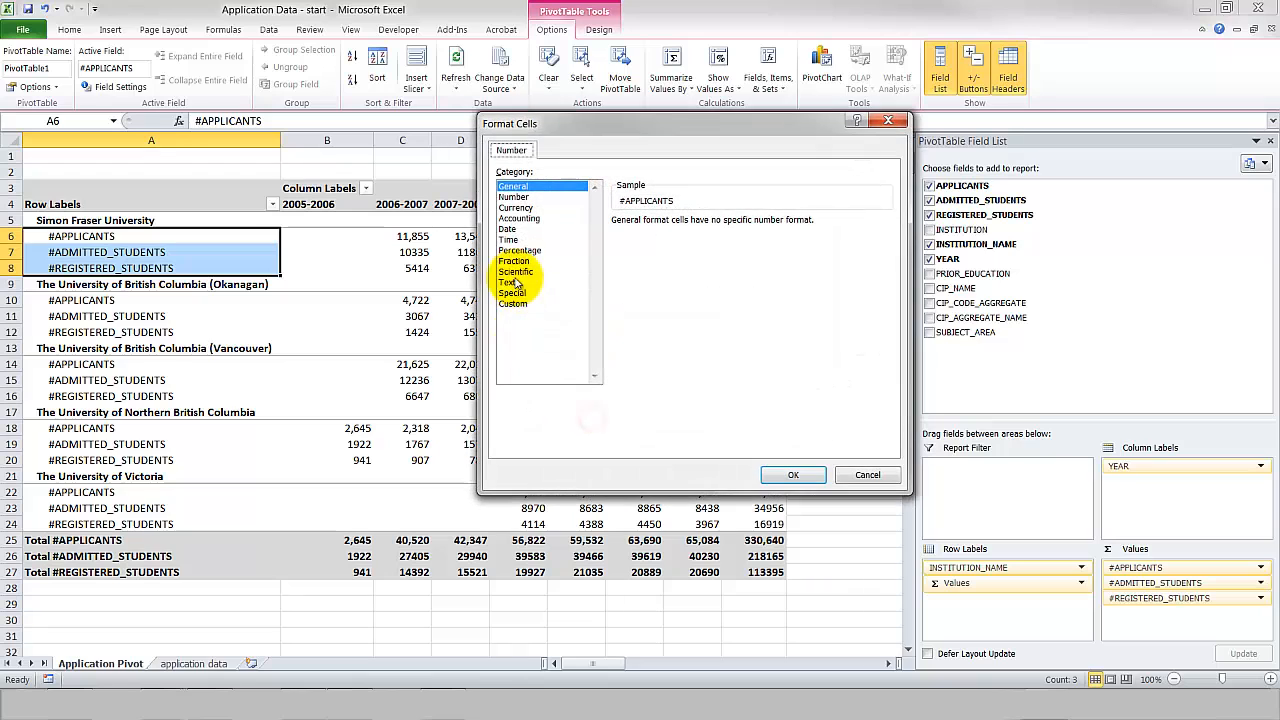
pyautogui.click(520, 197)
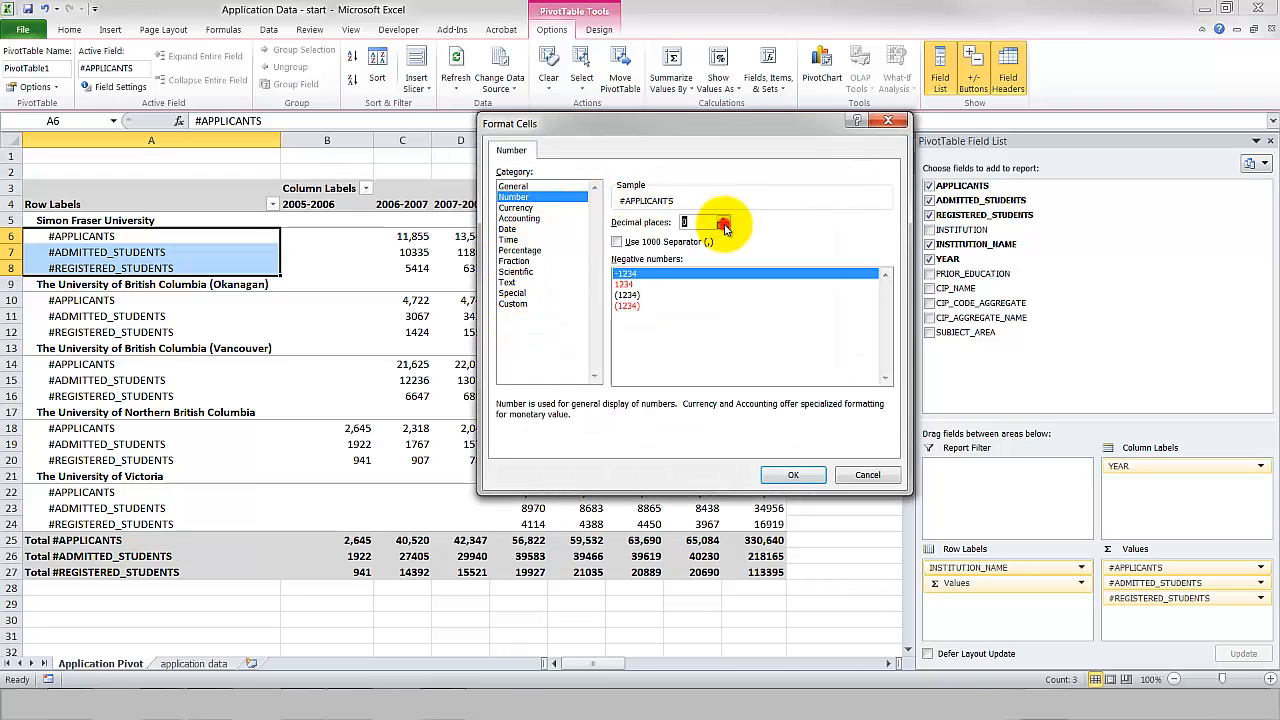
pyautogui.click(660, 242)
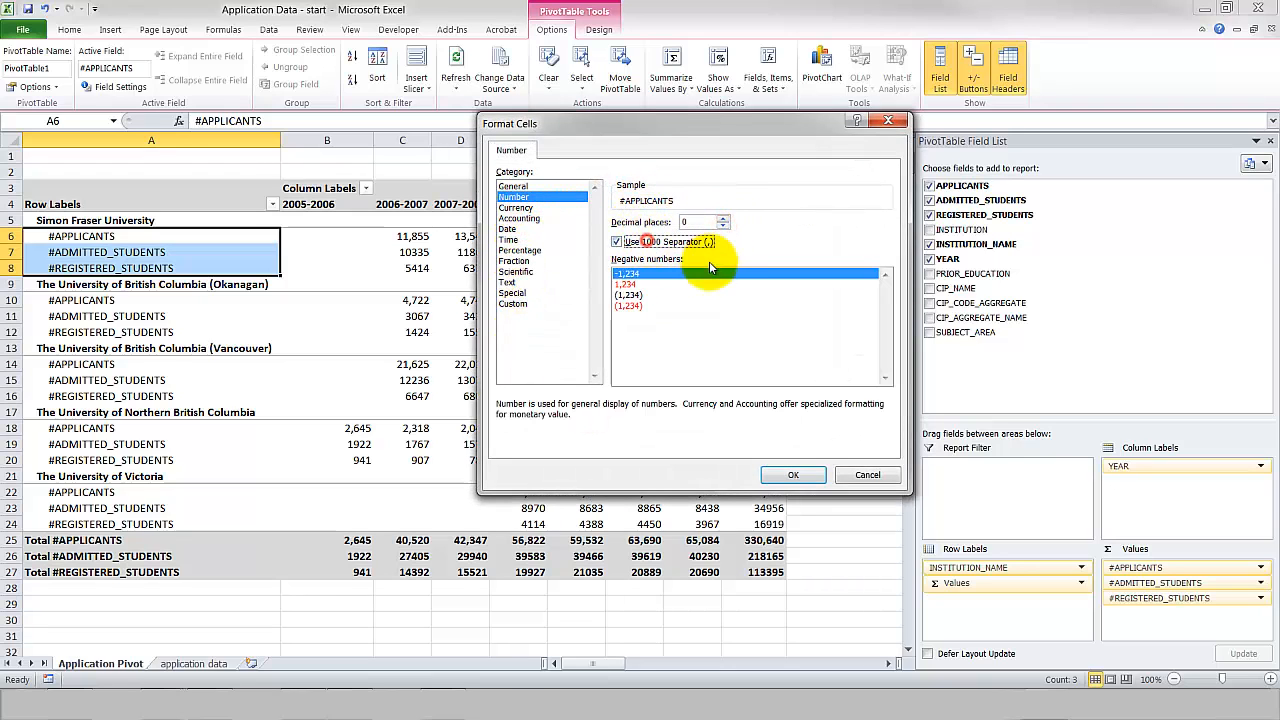
pyautogui.click(793, 472)
pyautogui.click(718, 414)
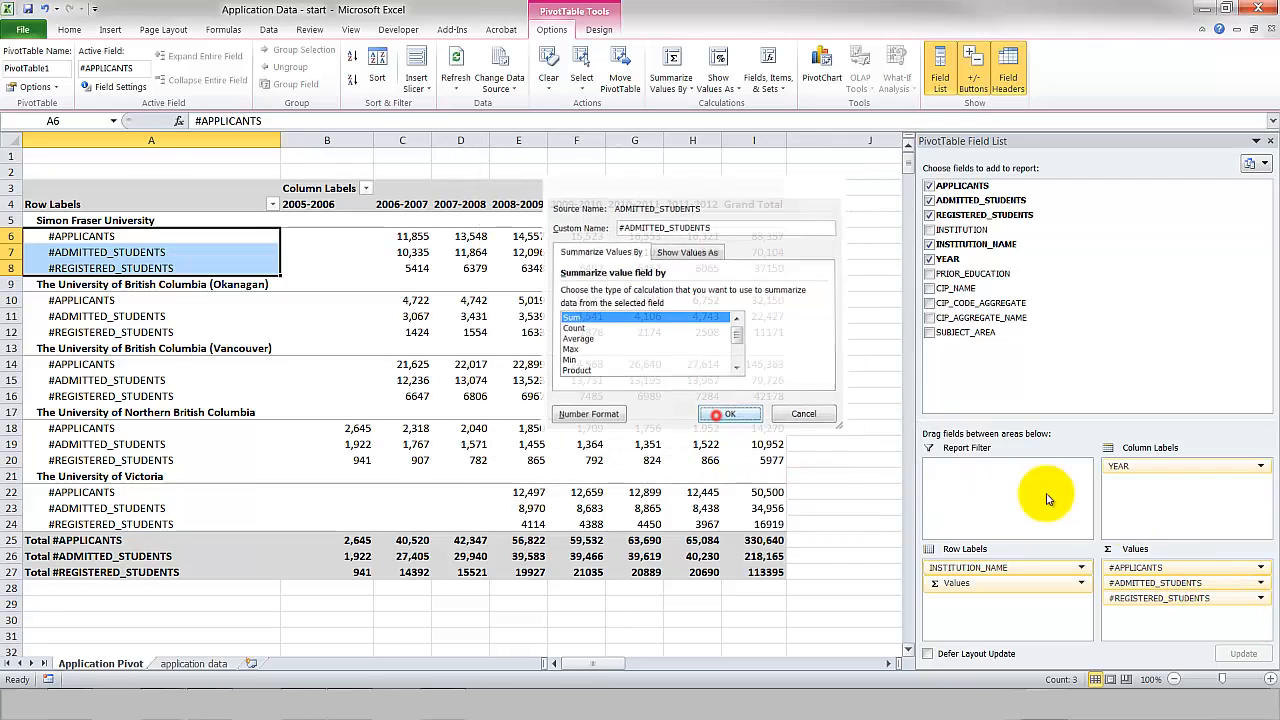
# Format the #REGISTERED_STUDENTS value field as Number with 0 decimal places and a 1000 separator.
pyautogui.click(1261, 598)
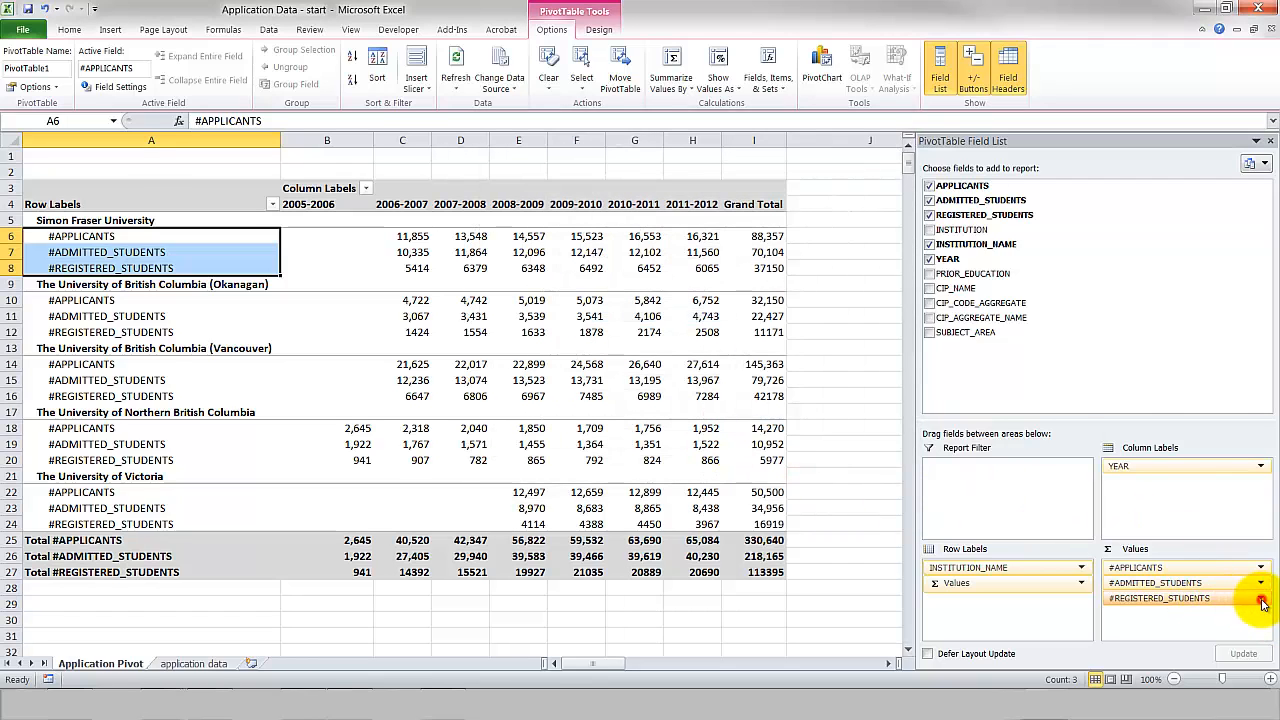
pyautogui.click(1170, 582)
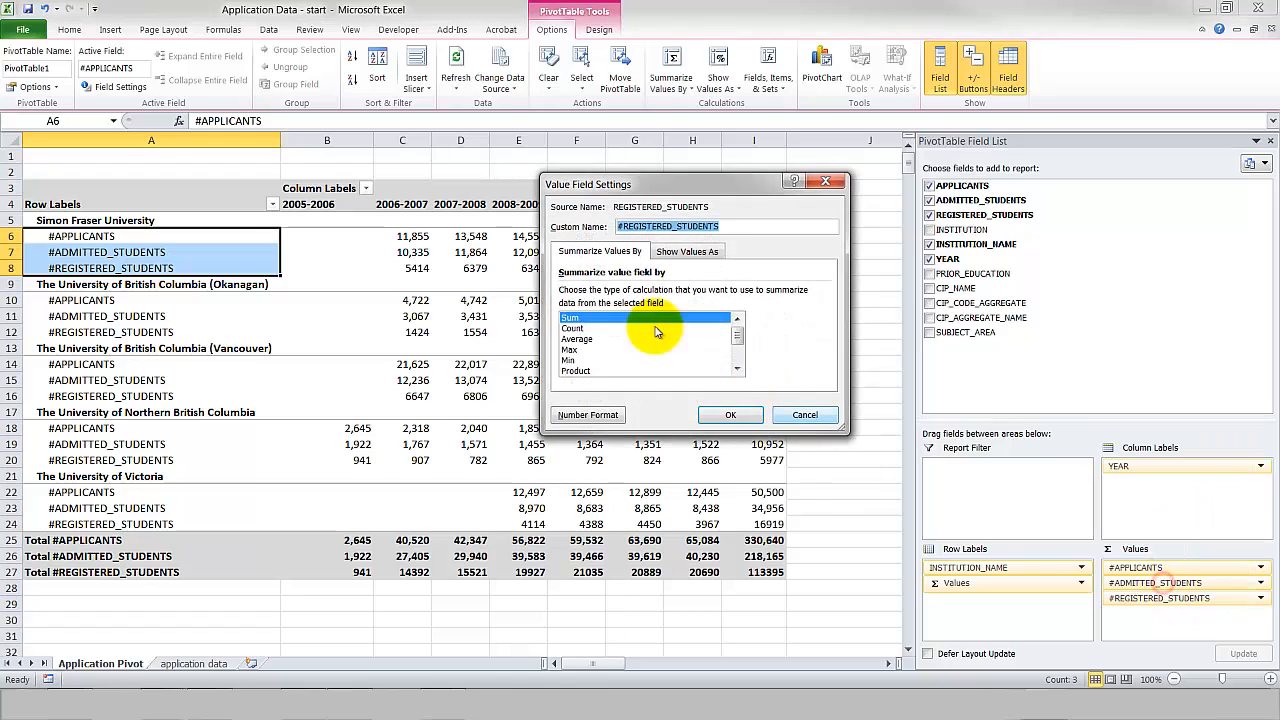
pyautogui.click(594, 415)
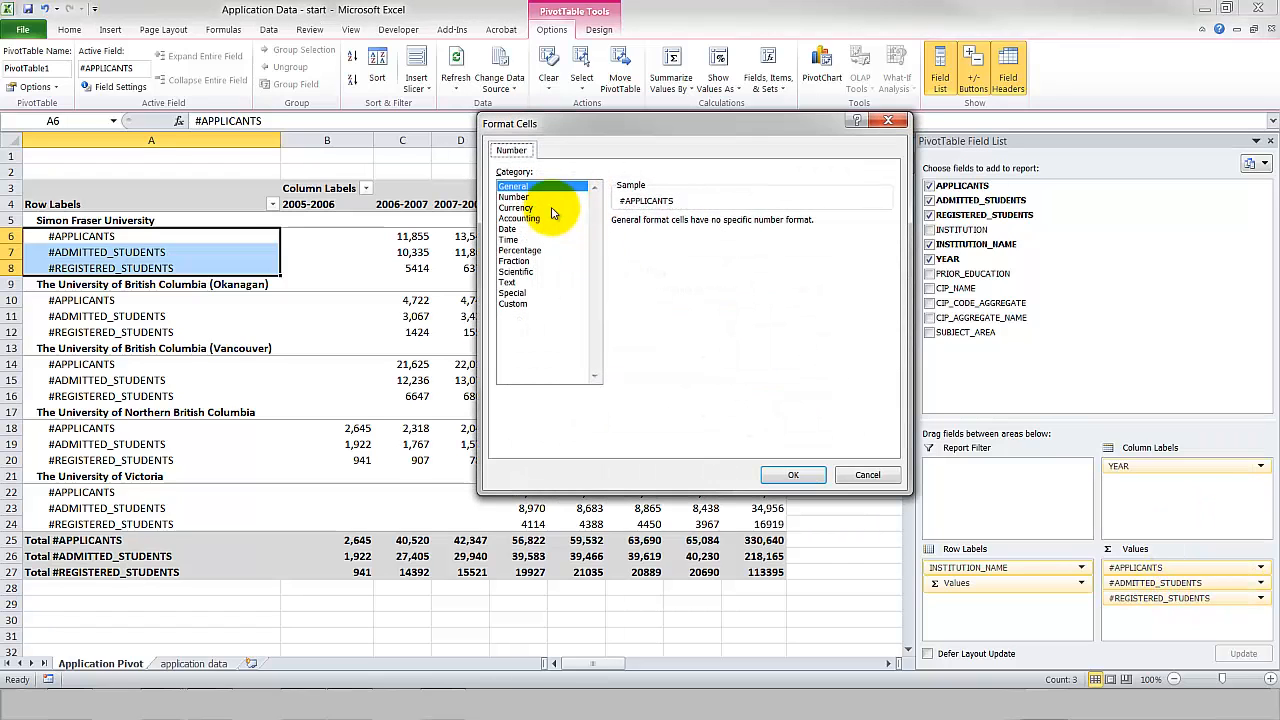
pyautogui.click(530, 197)
pyautogui.click(722, 229)
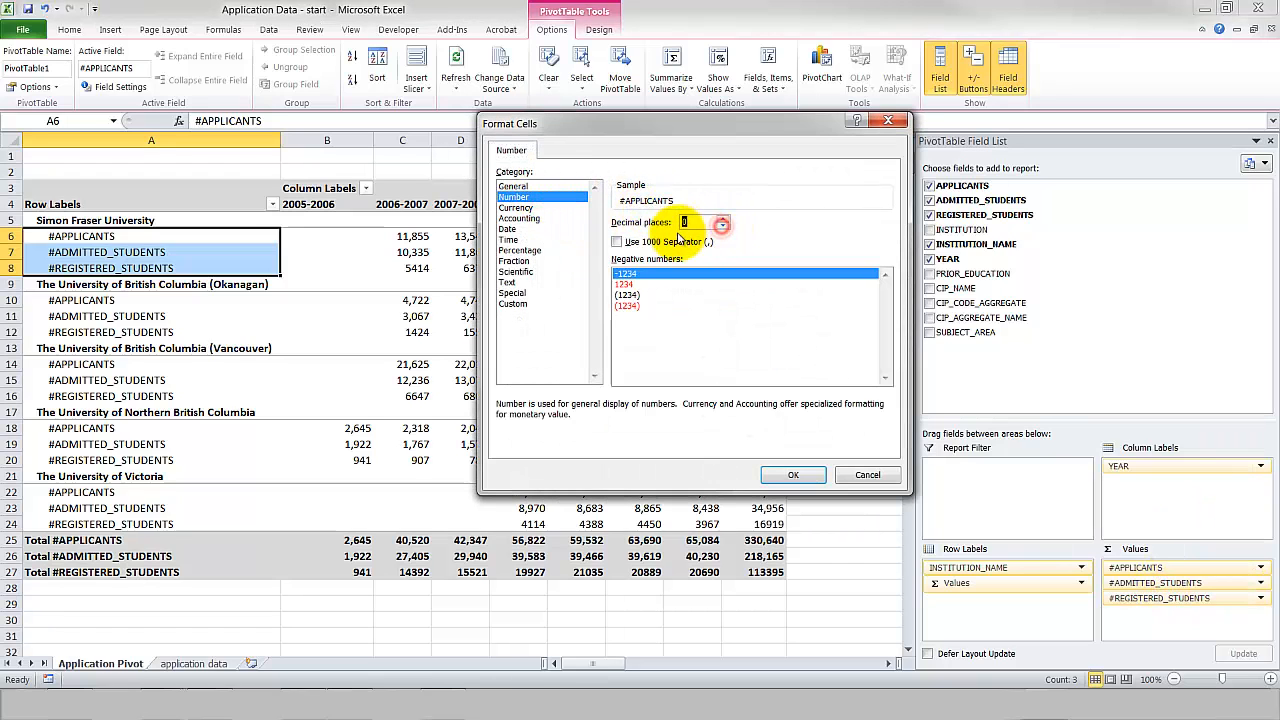
pyautogui.click(657, 241)
pyautogui.click(787, 475)
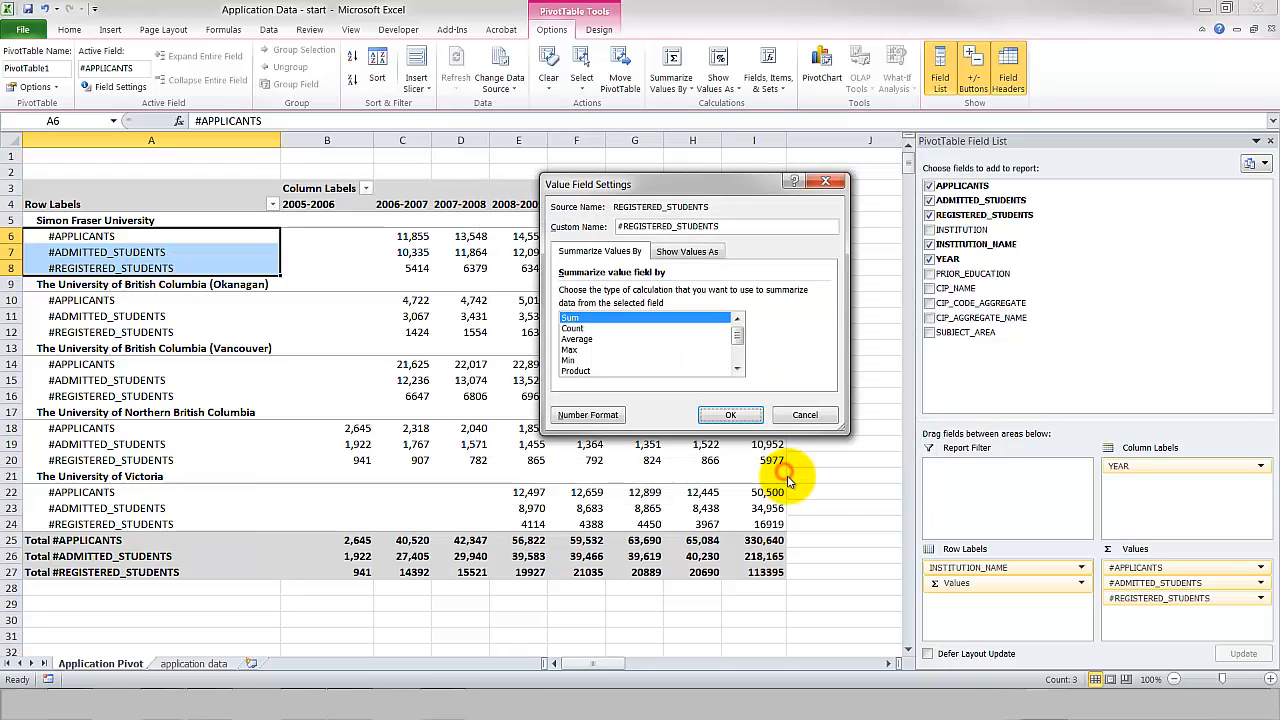
pyautogui.click(726, 414)
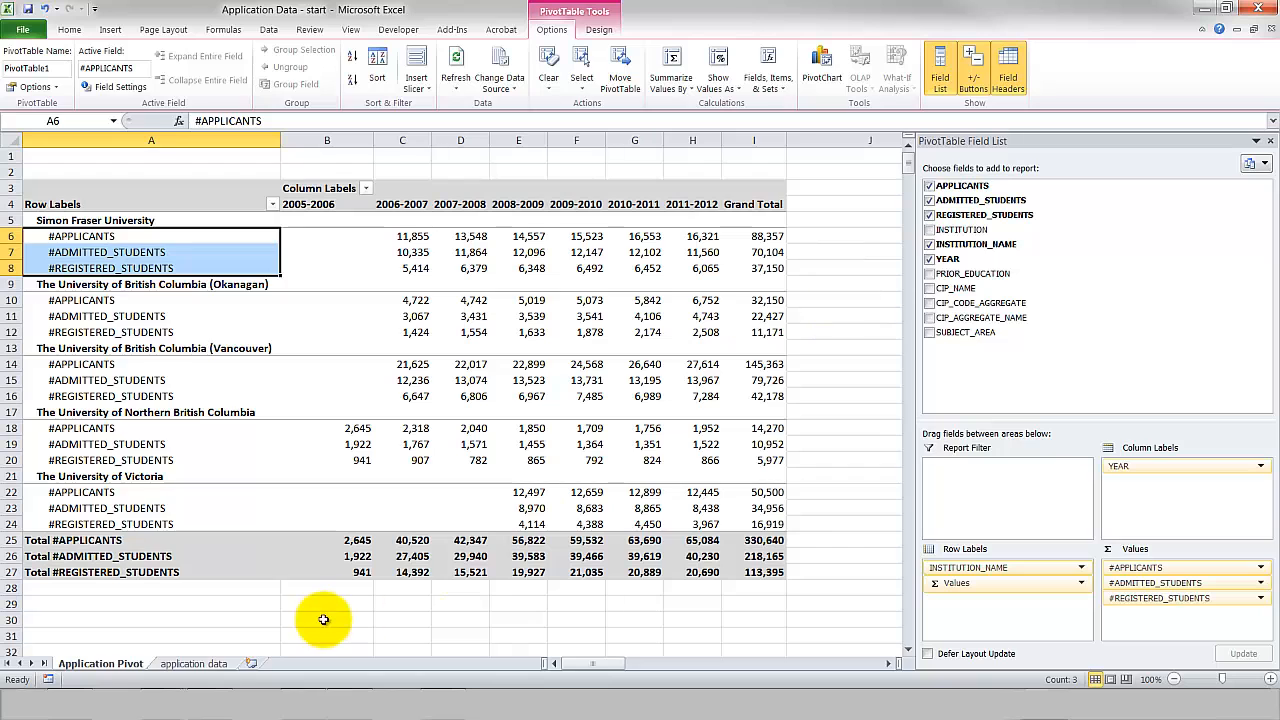
# Turn off the PivotTable's grand totals for both rows and columns.
pyautogui.moveTo(75, 540); pyautogui.dragTo(757, 576)
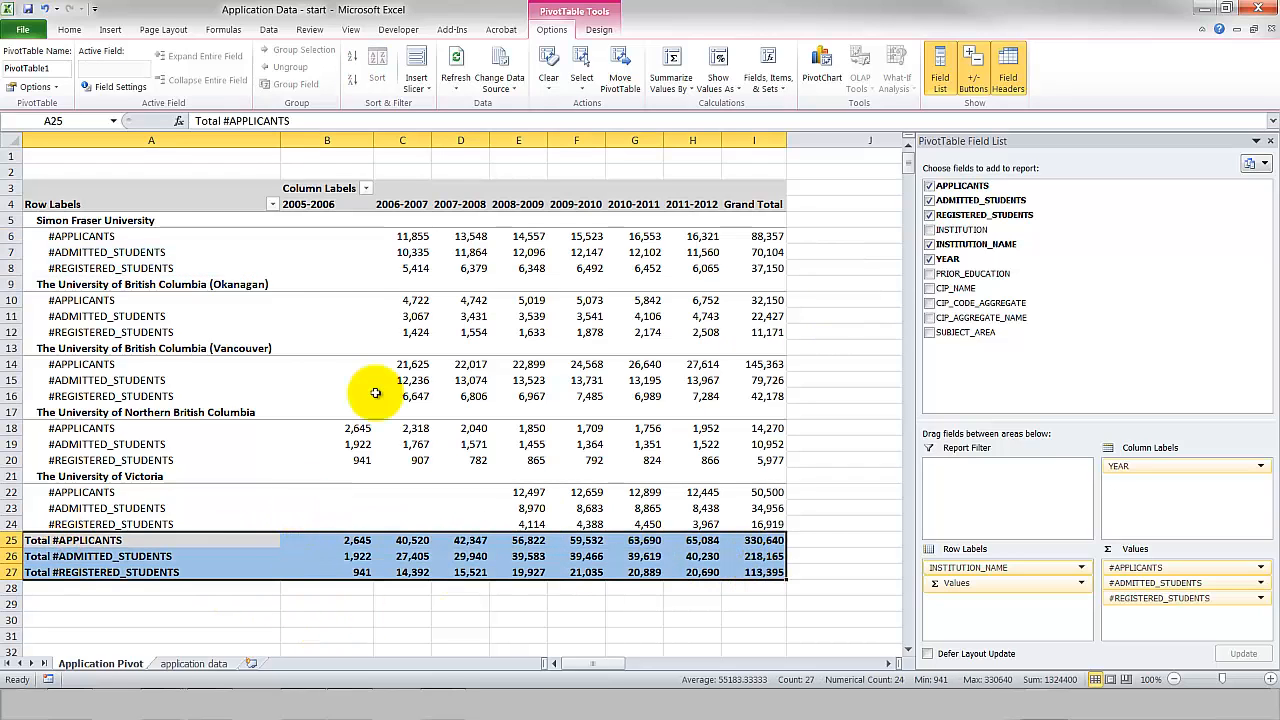
pyautogui.click(590, 31)
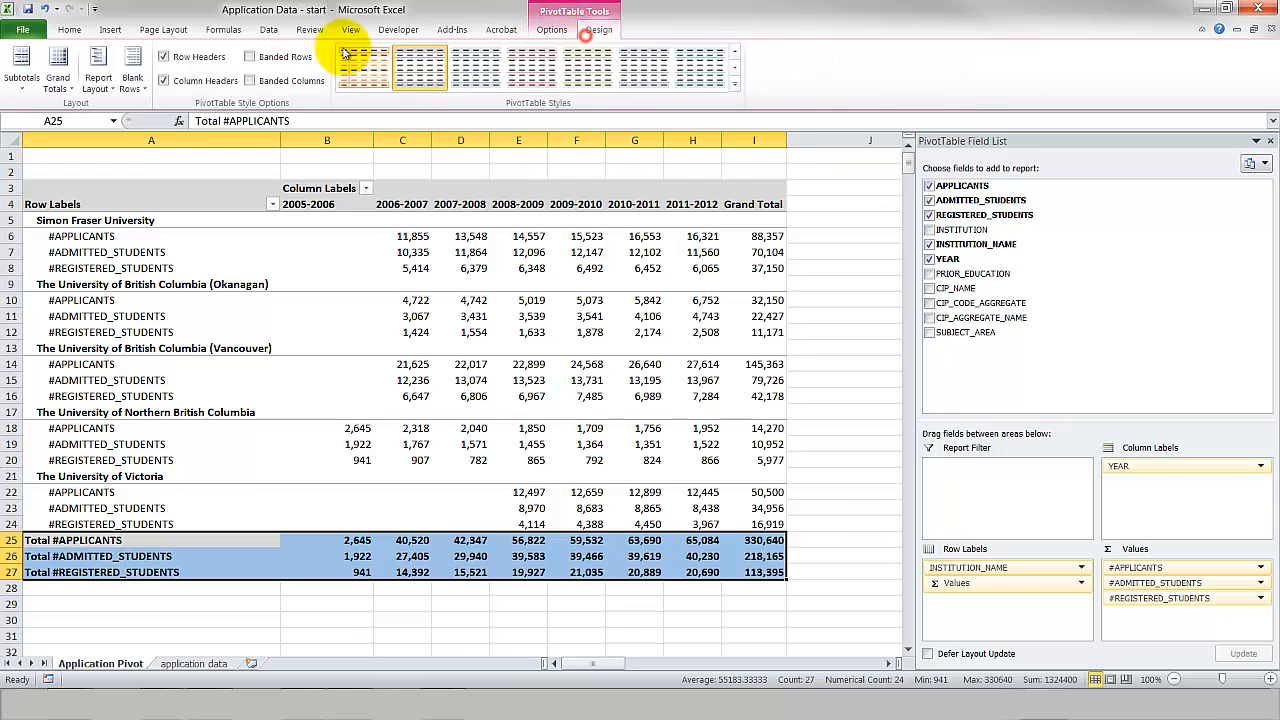
pyautogui.click(53, 88)
pyautogui.click(58, 113)
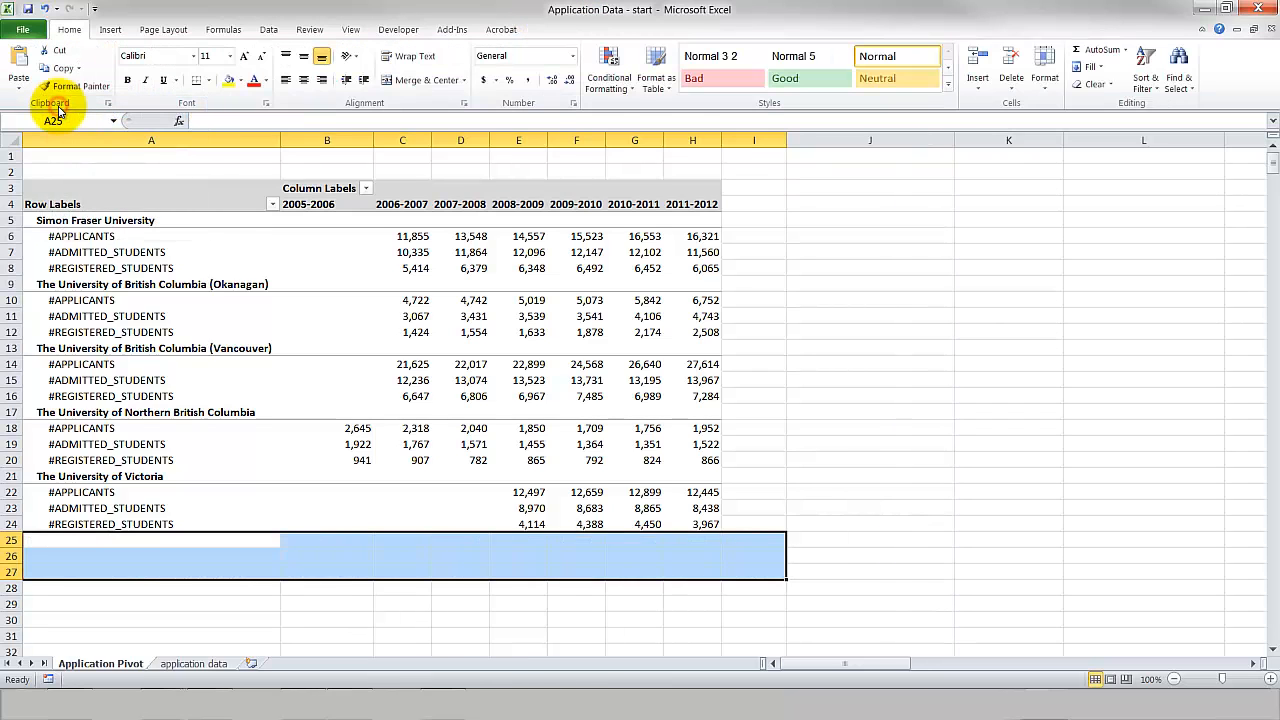
pyautogui.click(243, 263)
pyautogui.click(394, 428)
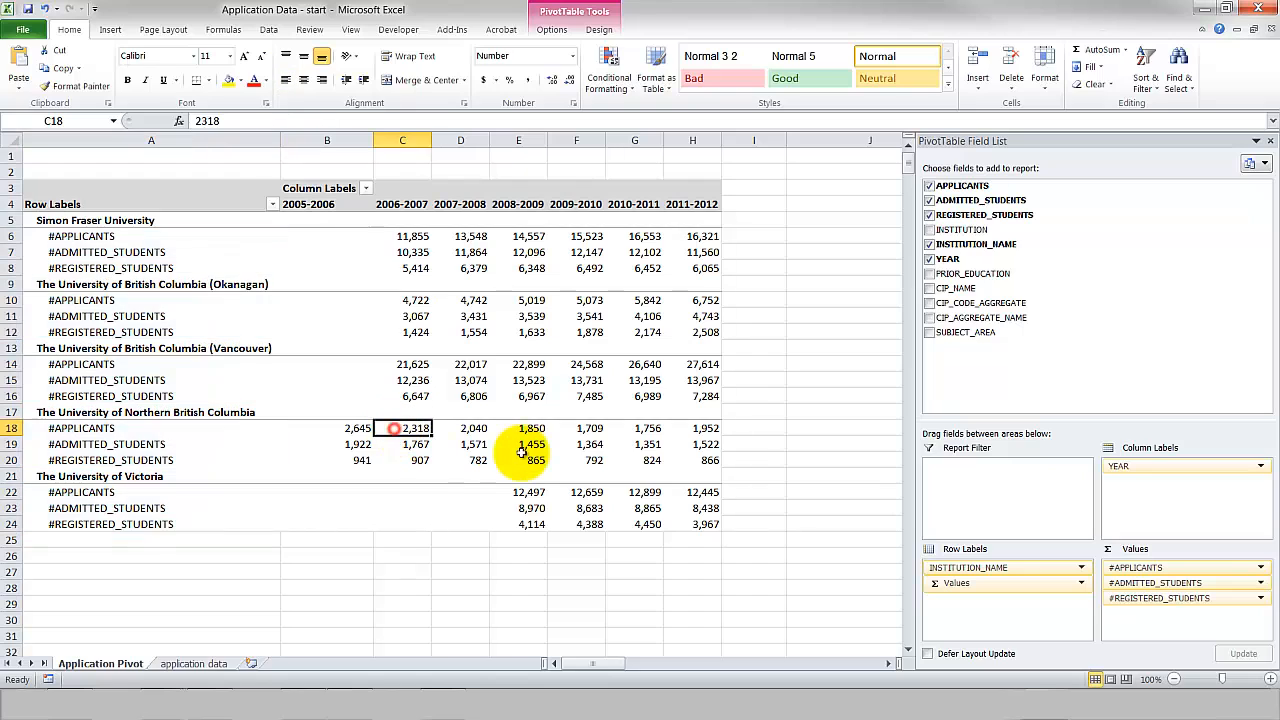
# Apply the light black-and-white PivotTable style with grey-shaded institution rows and an outlined header.
pyautogui.click(116, 203)
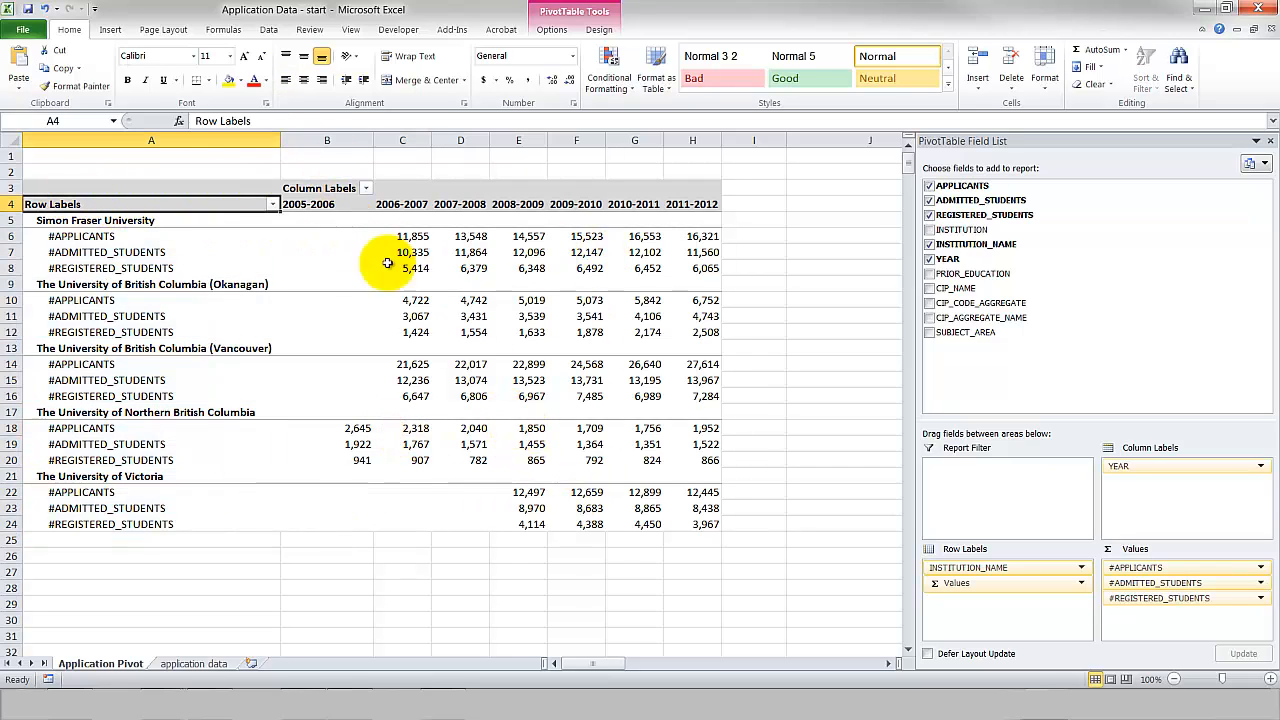
pyautogui.click(599, 29)
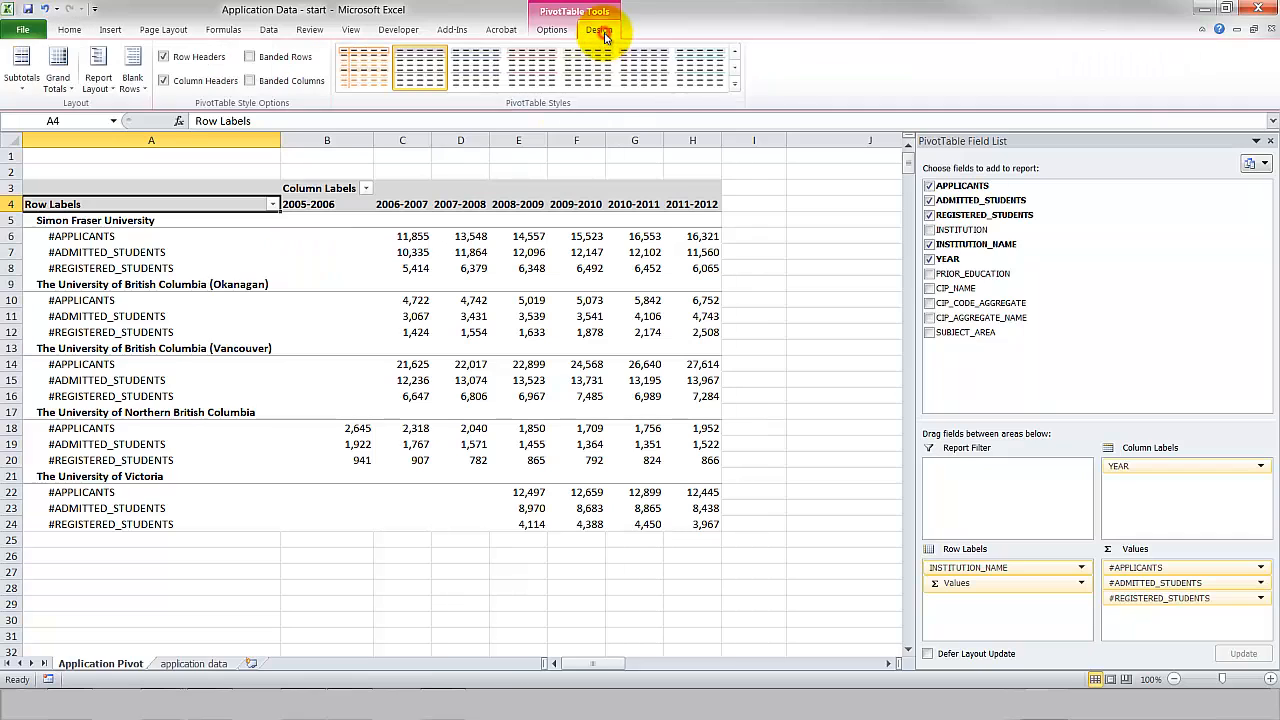
pyautogui.click(735, 90)
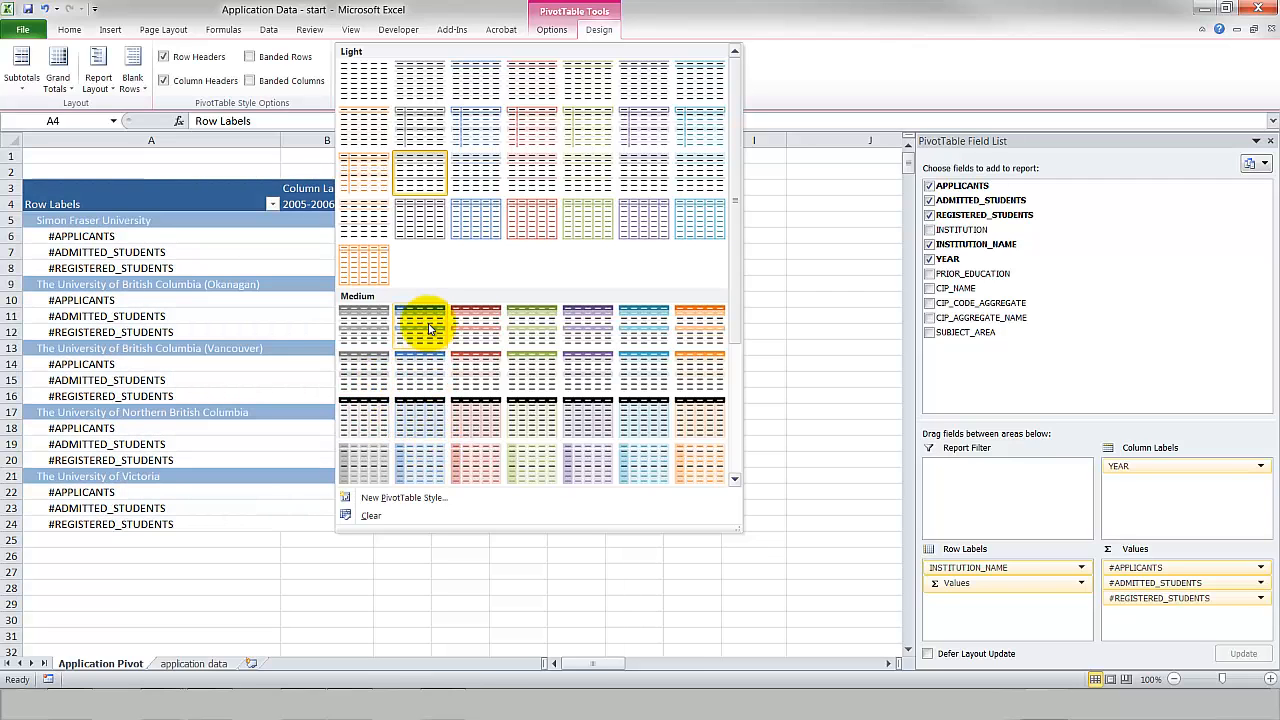
pyautogui.click(413, 141)
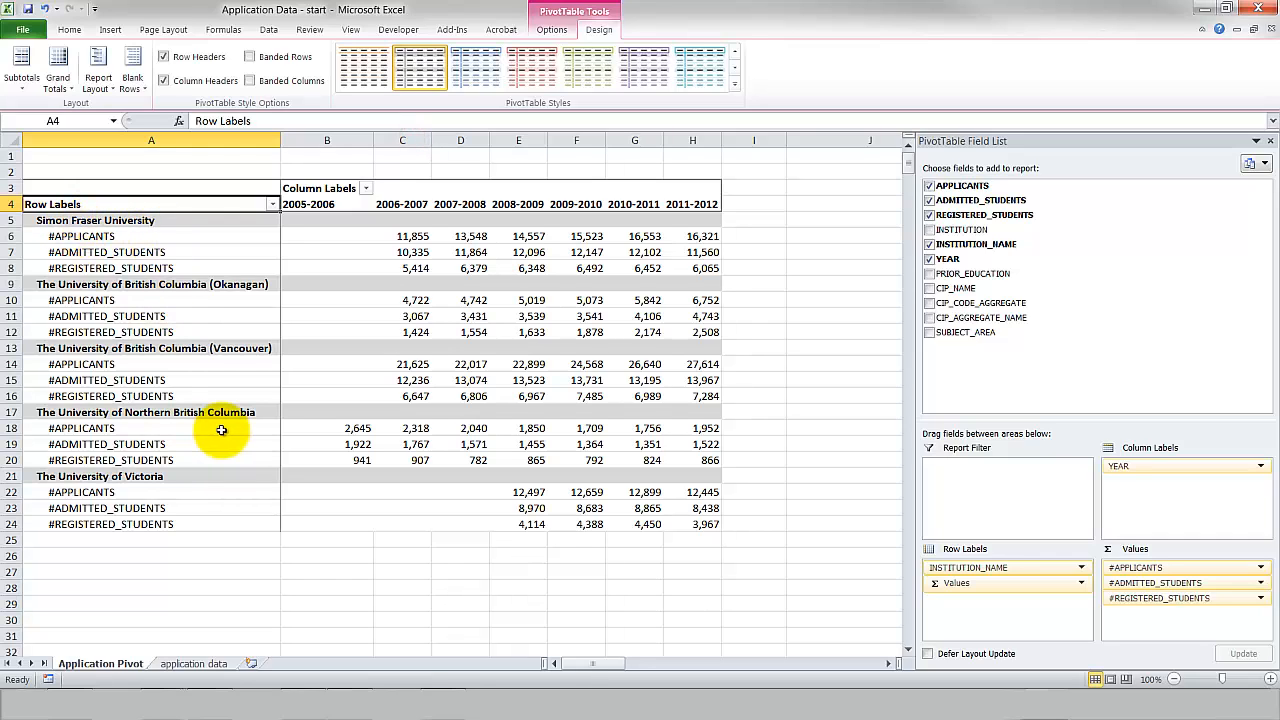
pyautogui.click(577, 188)
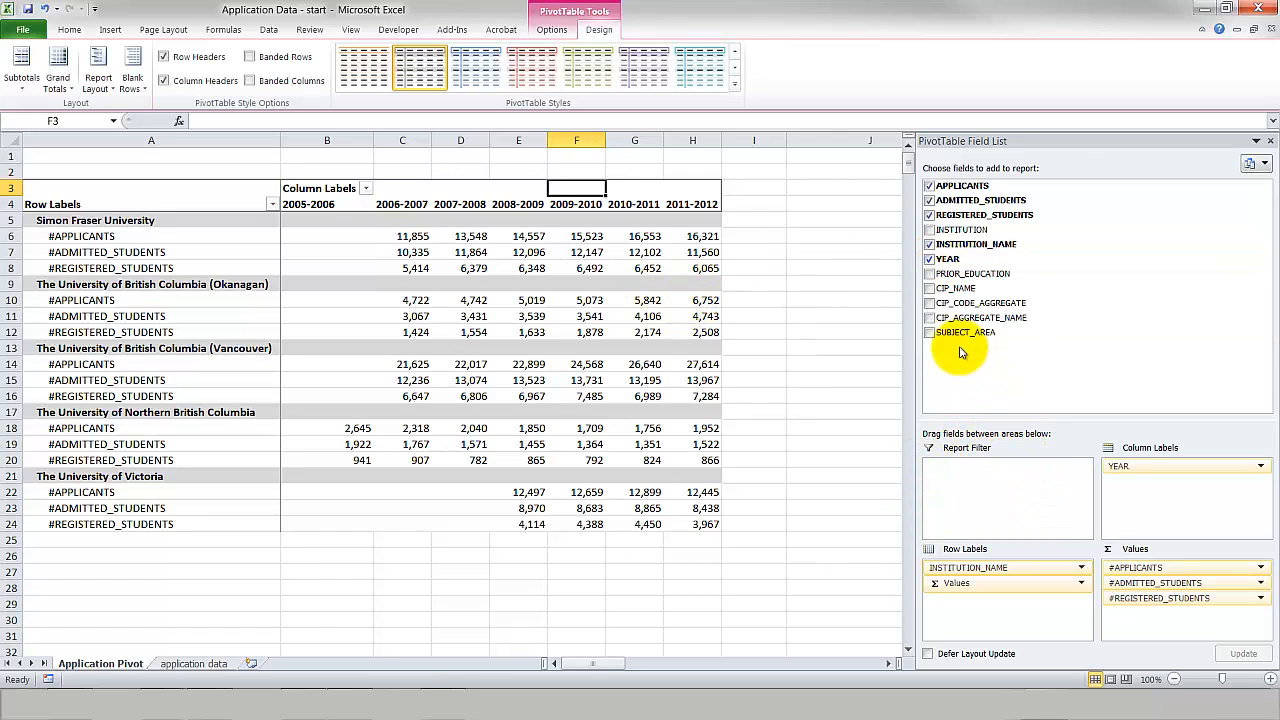
# Add SUBJECT_AREA as a report filter and, with multiple item selection enabled, restrict it to Engineering and Technology.
pyautogui.moveTo(958, 332); pyautogui.dragTo(980, 517)
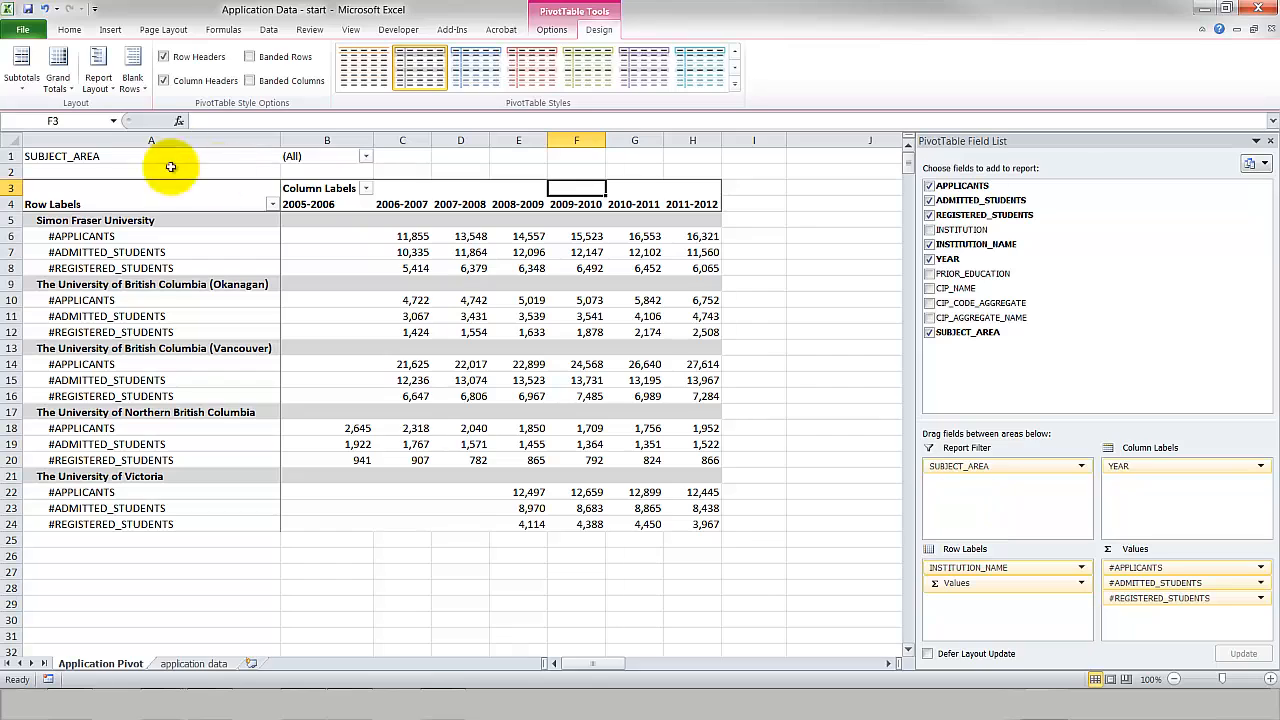
pyautogui.click(366, 156)
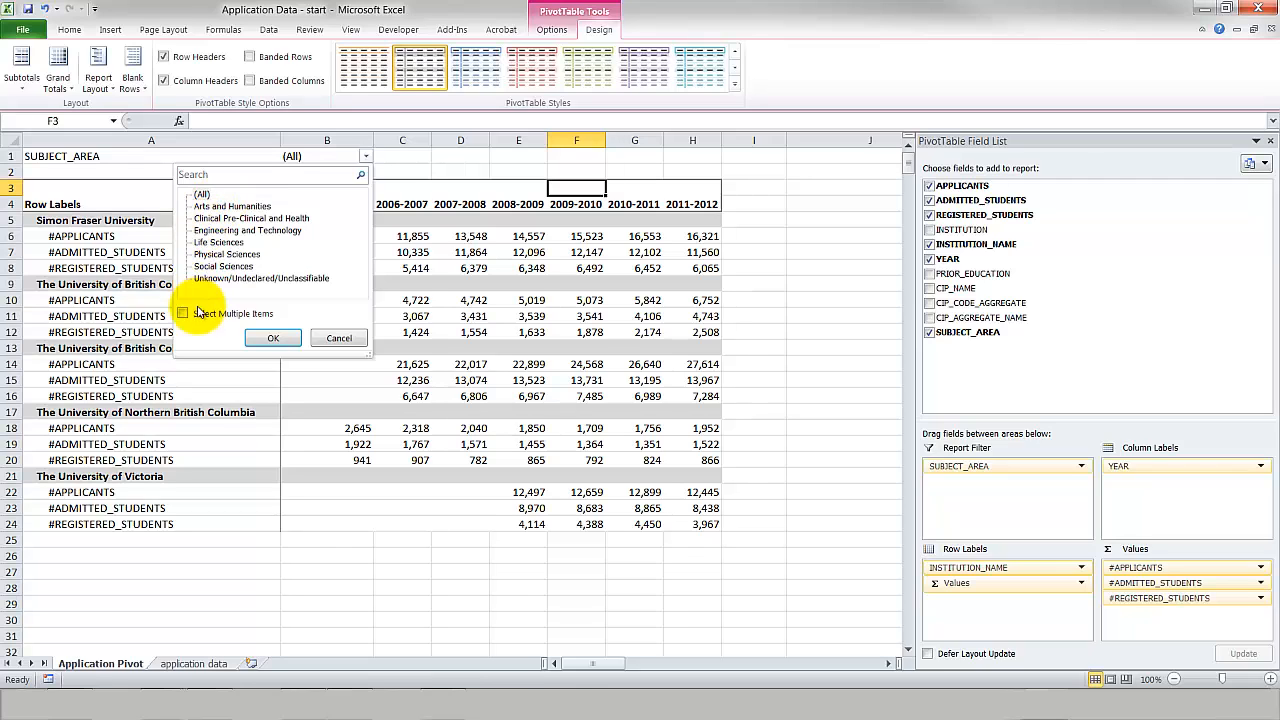
pyautogui.click(183, 313)
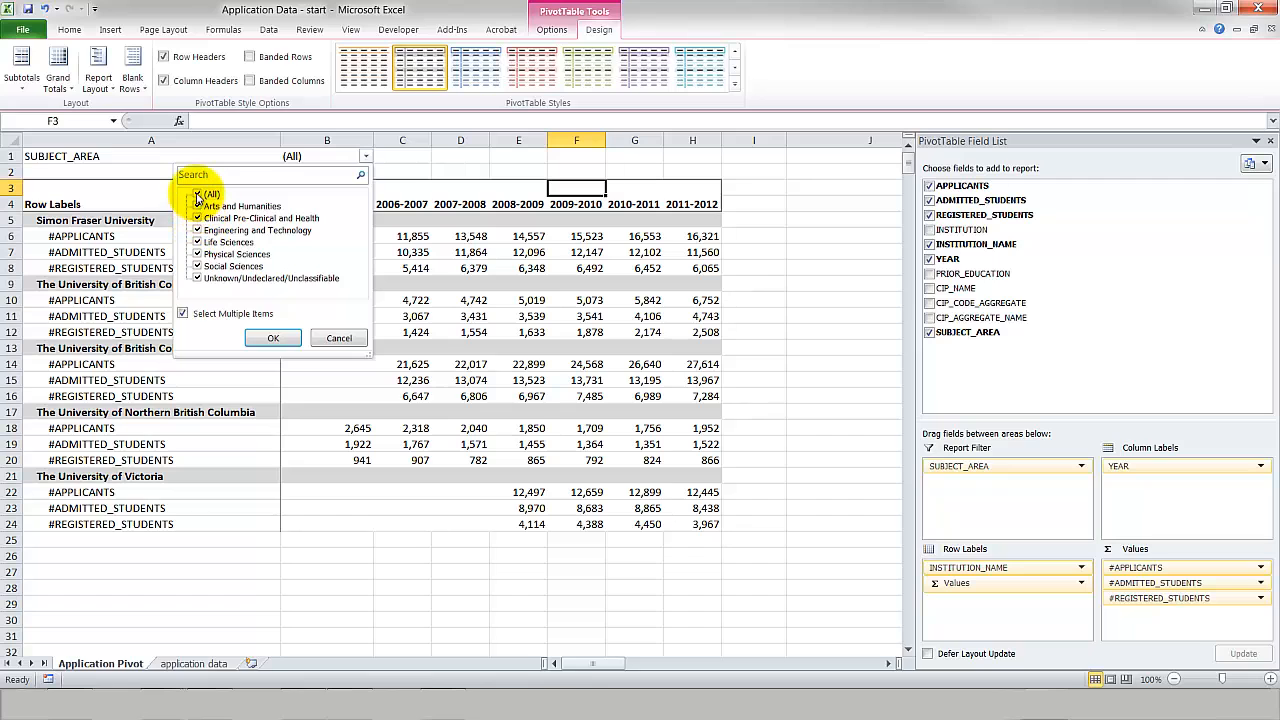
pyautogui.click(197, 193)
pyautogui.click(197, 230)
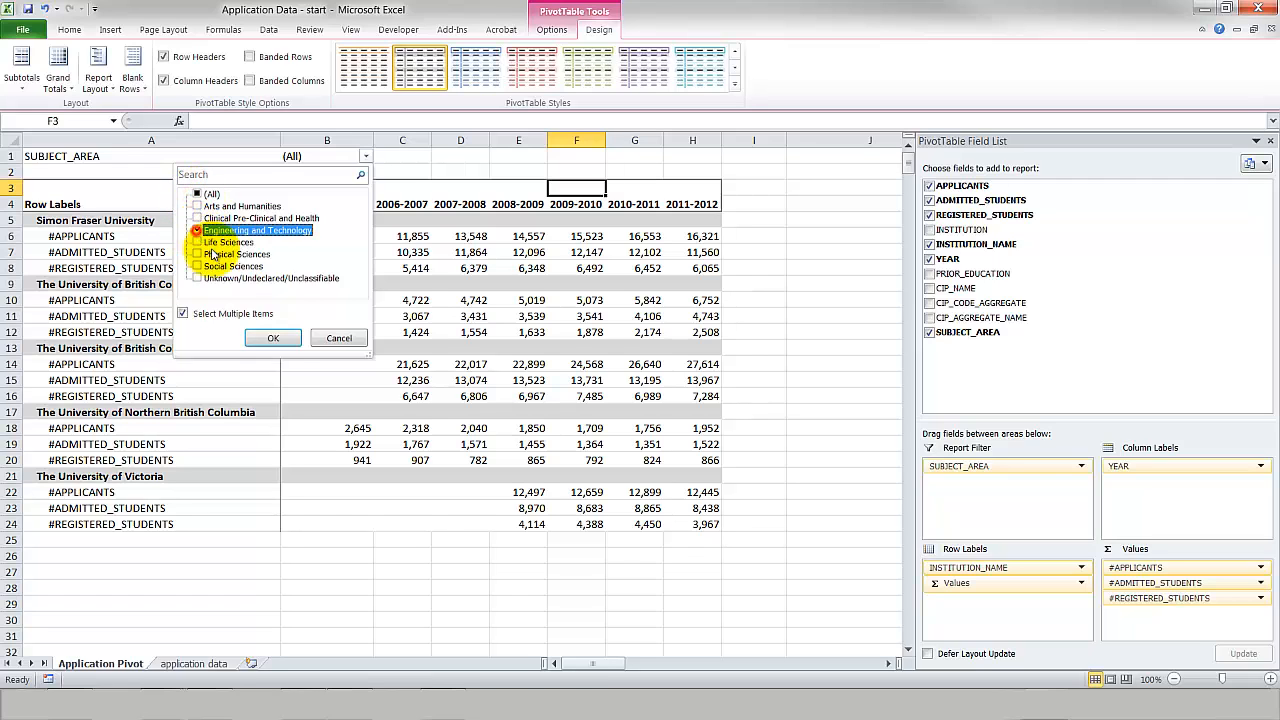
pyautogui.click(280, 338)
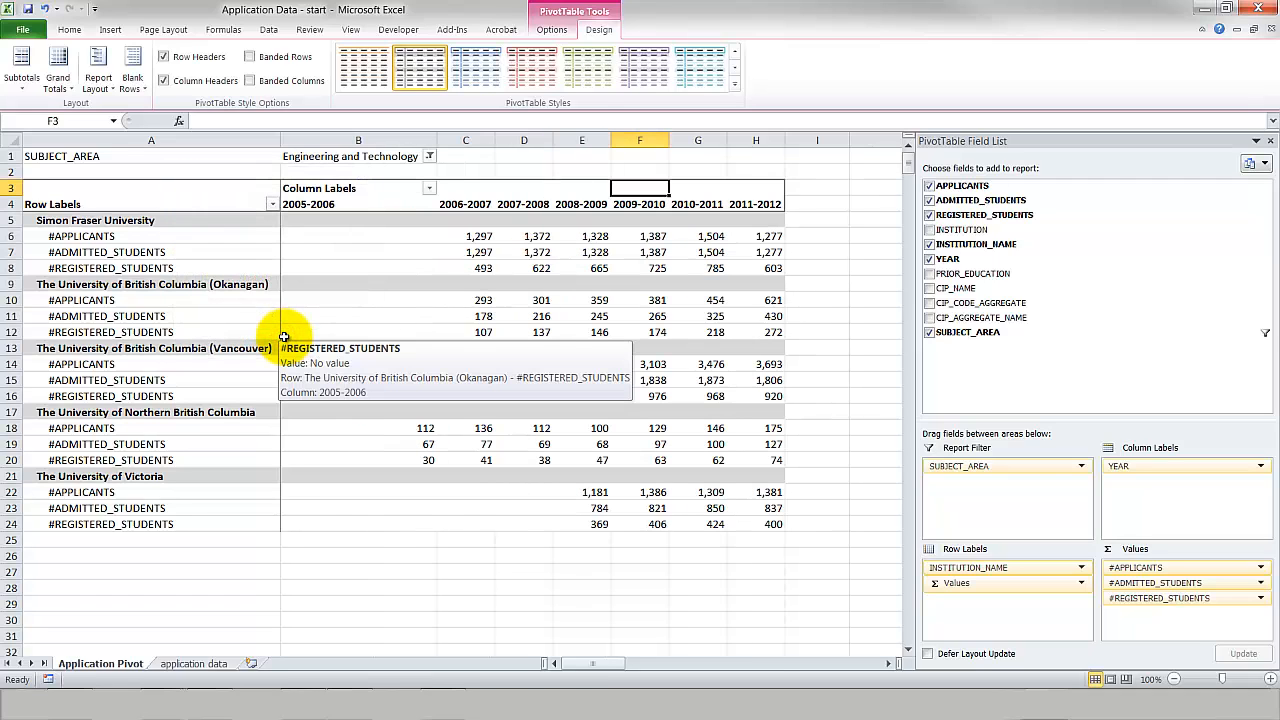
pyautogui.click(430, 158)
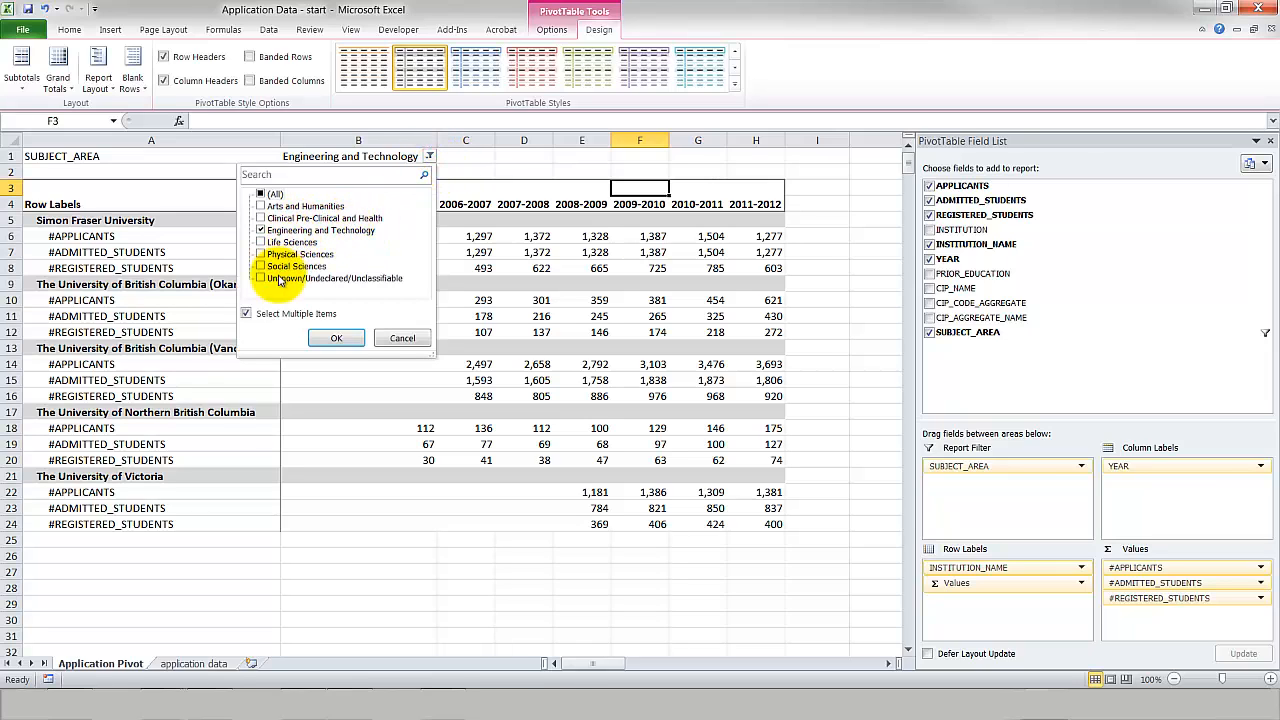
pyautogui.click(341, 338)
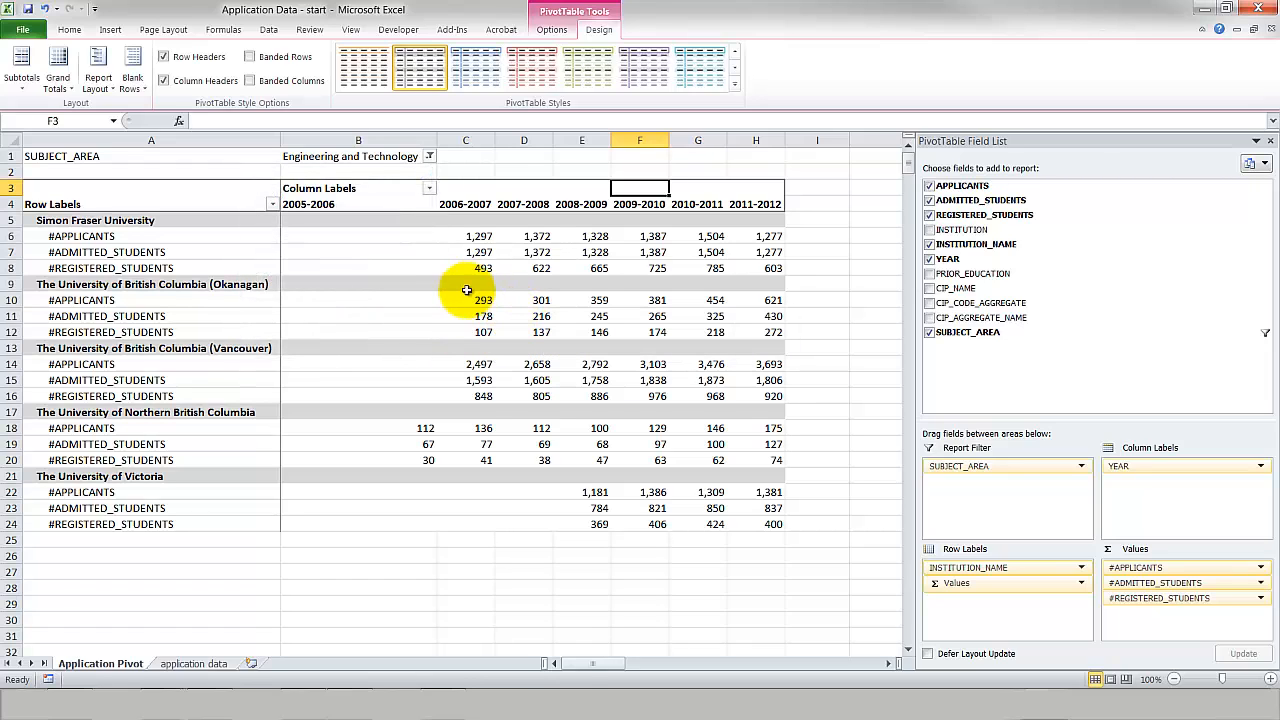
# Insert a calculated field named ADMIT RATE with the formula = ADMITTED_STUDENTS/APPLICANTS.
pyautogui.moveTo(514, 294)
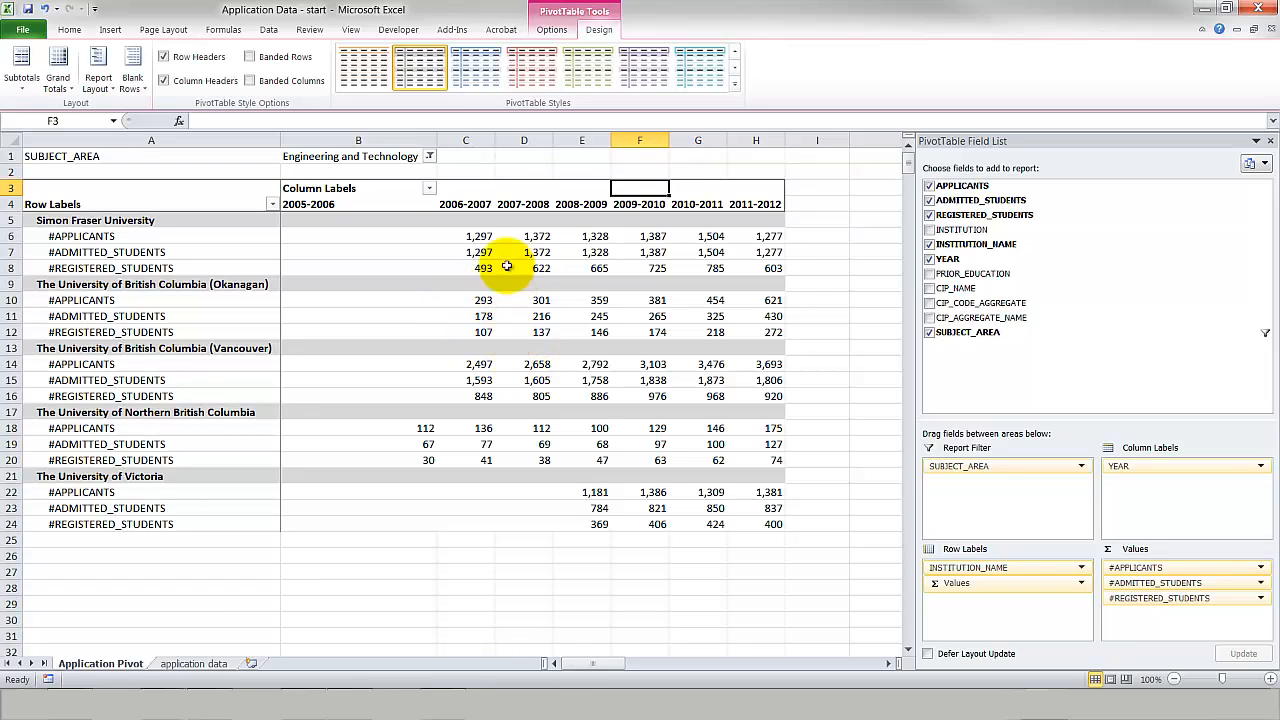
pyautogui.click(551, 31)
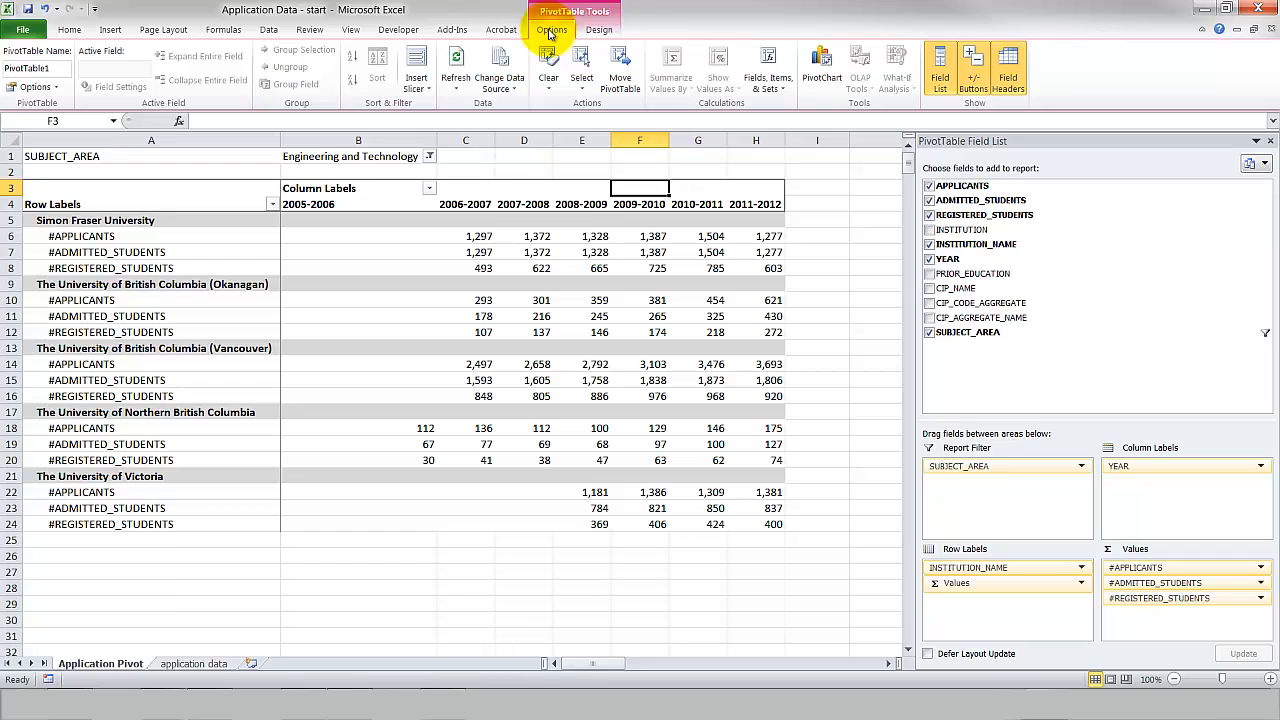
pyautogui.click(774, 94)
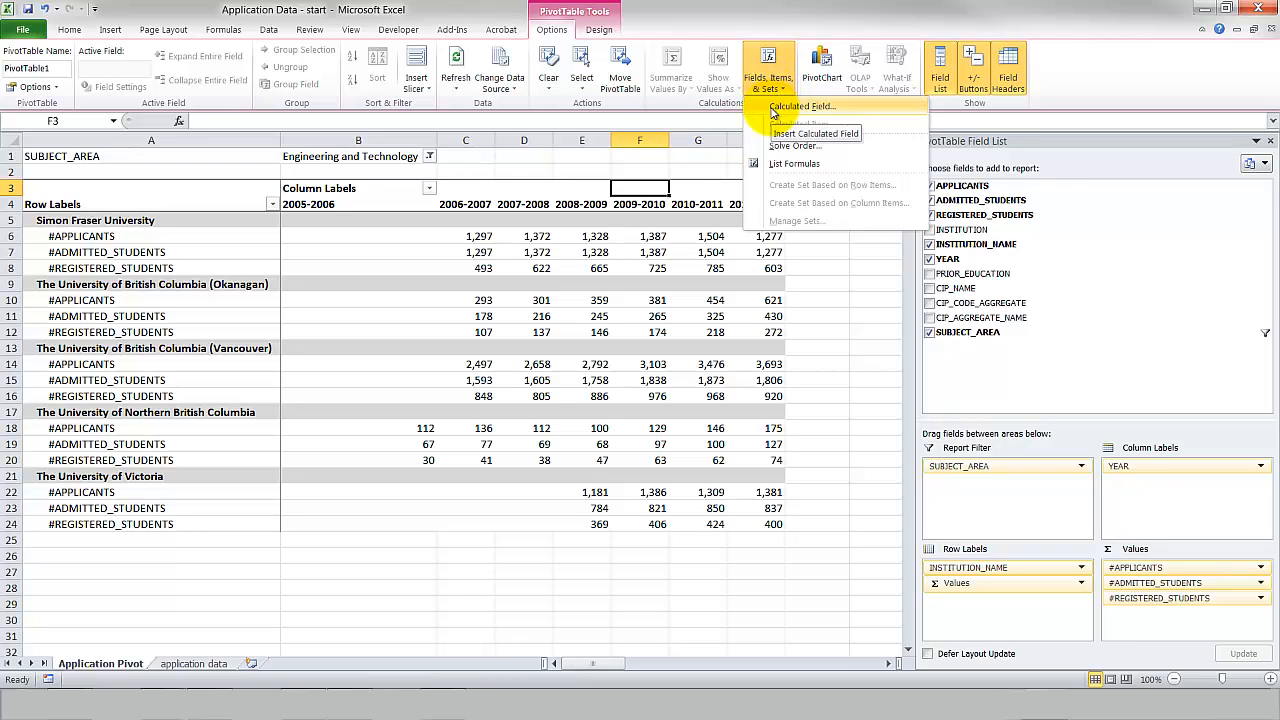
pyautogui.click(808, 110)
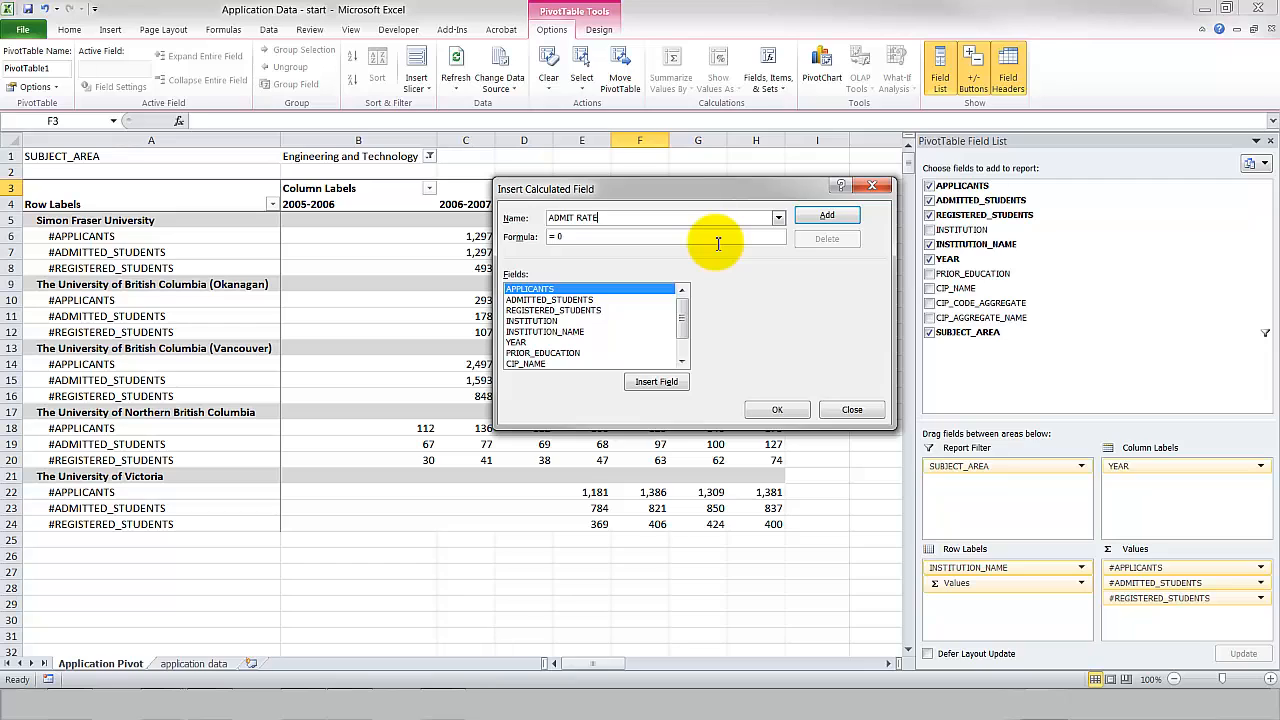
pyautogui.click(604, 235)
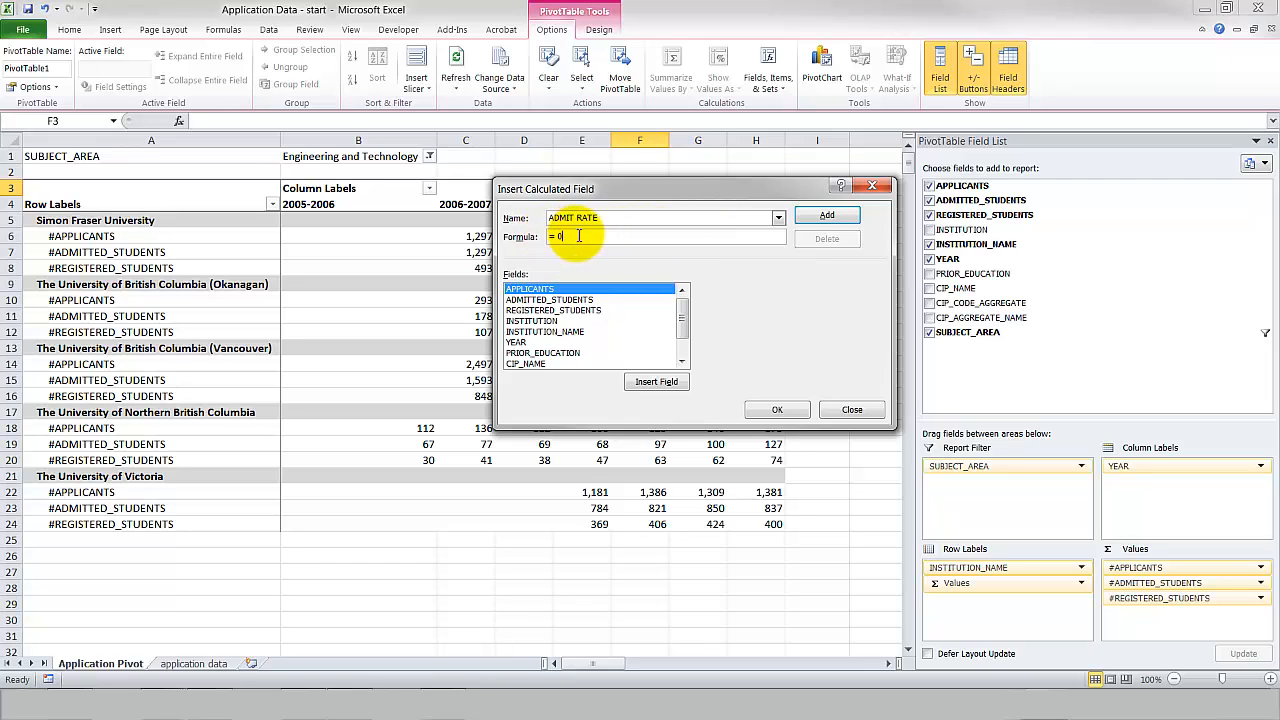
pyautogui.moveTo(577, 235); pyautogui.dragTo(463, 234)
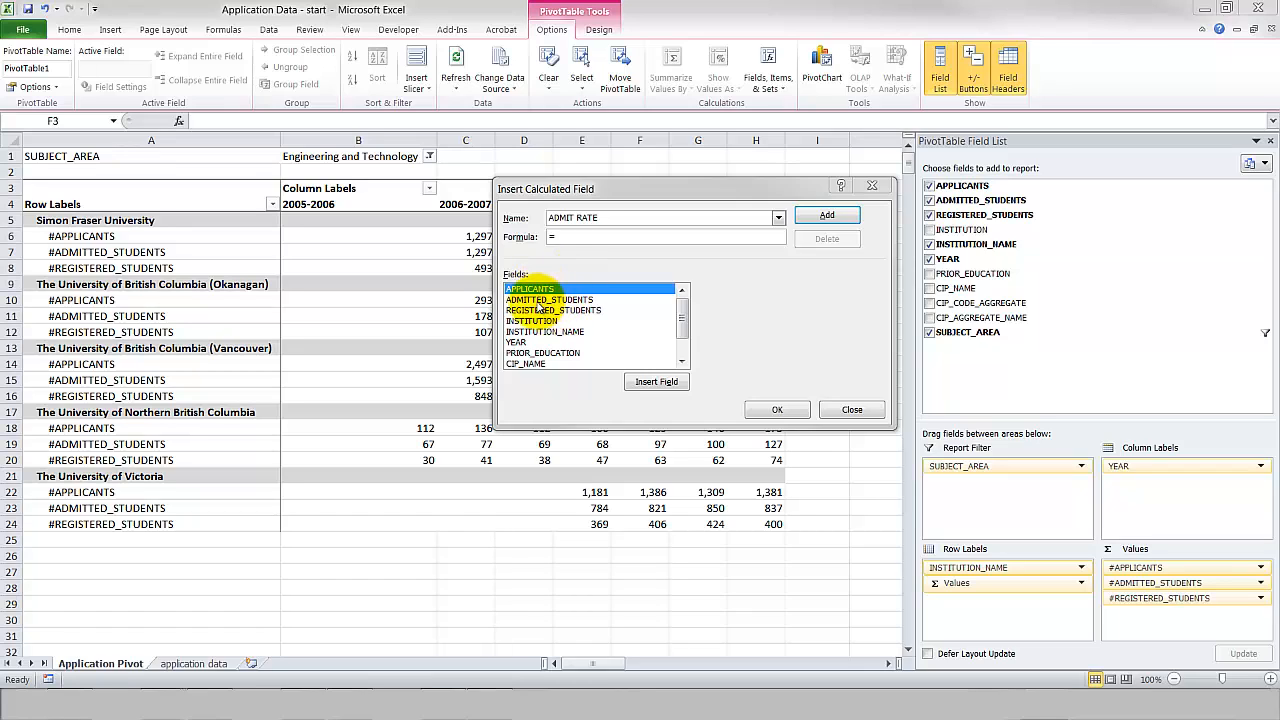
pyautogui.click(540, 300)
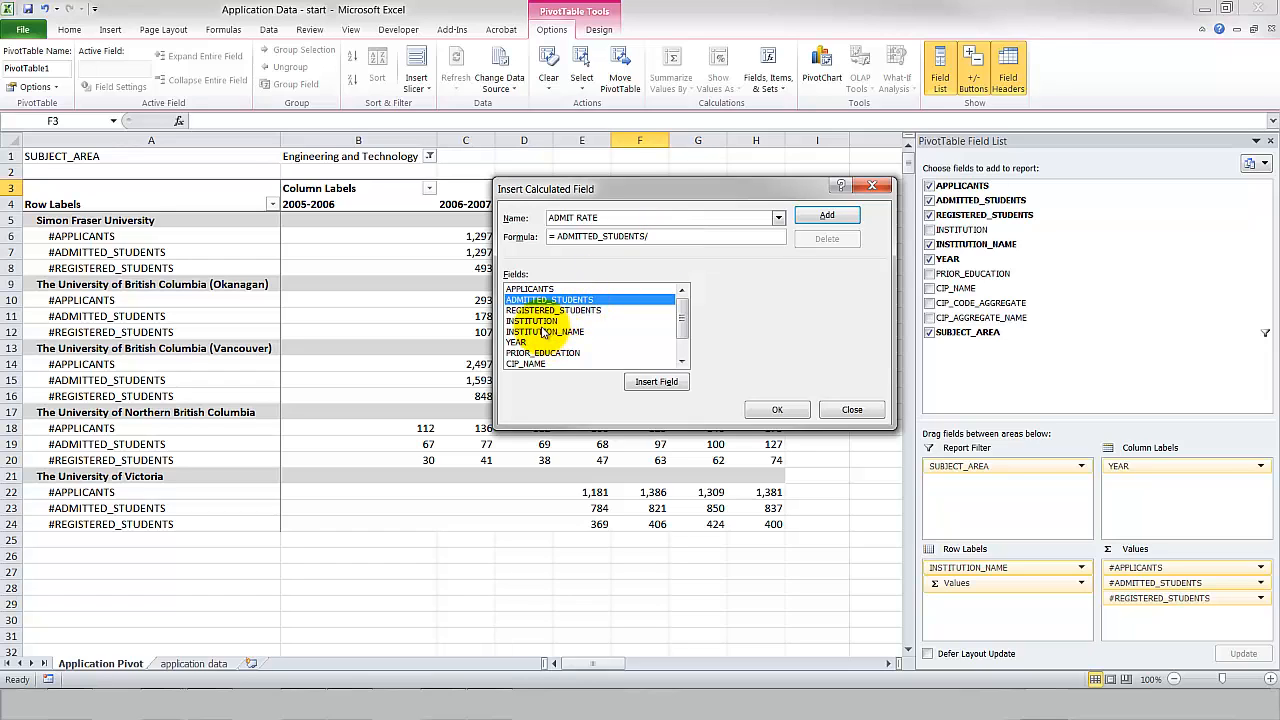
pyautogui.click(535, 289)
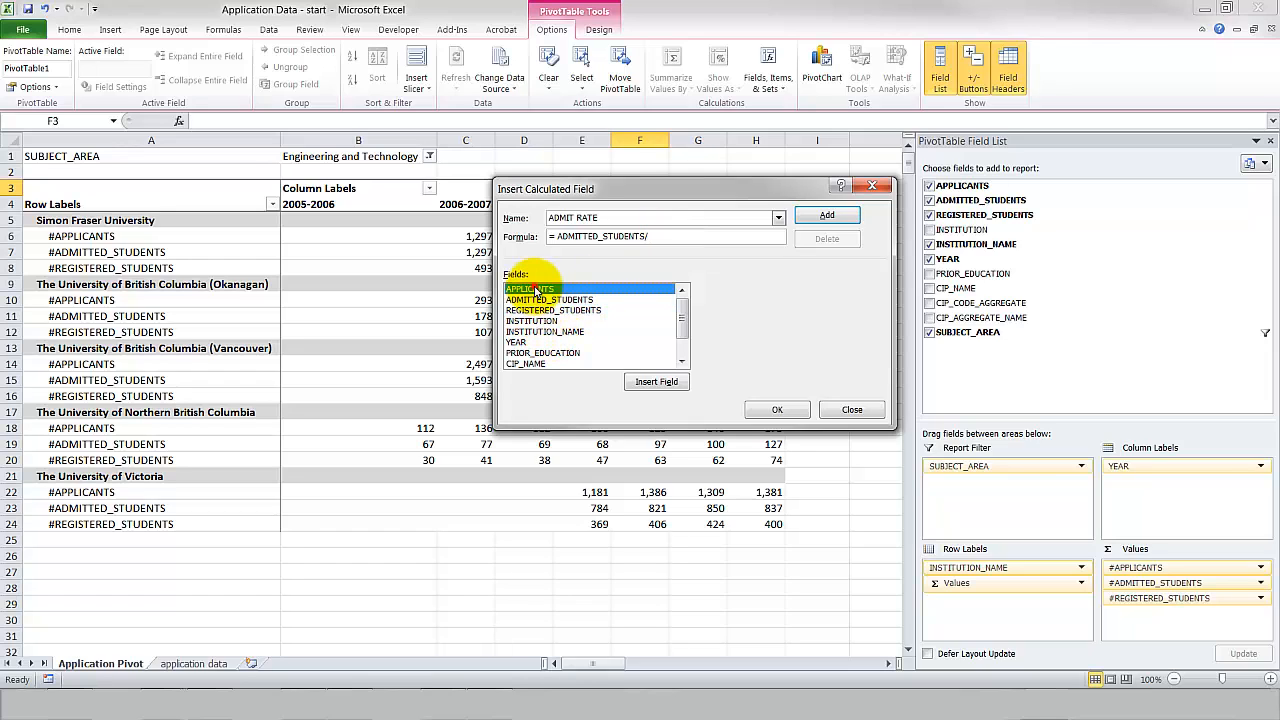
pyautogui.click(655, 381)
pyautogui.click(779, 410)
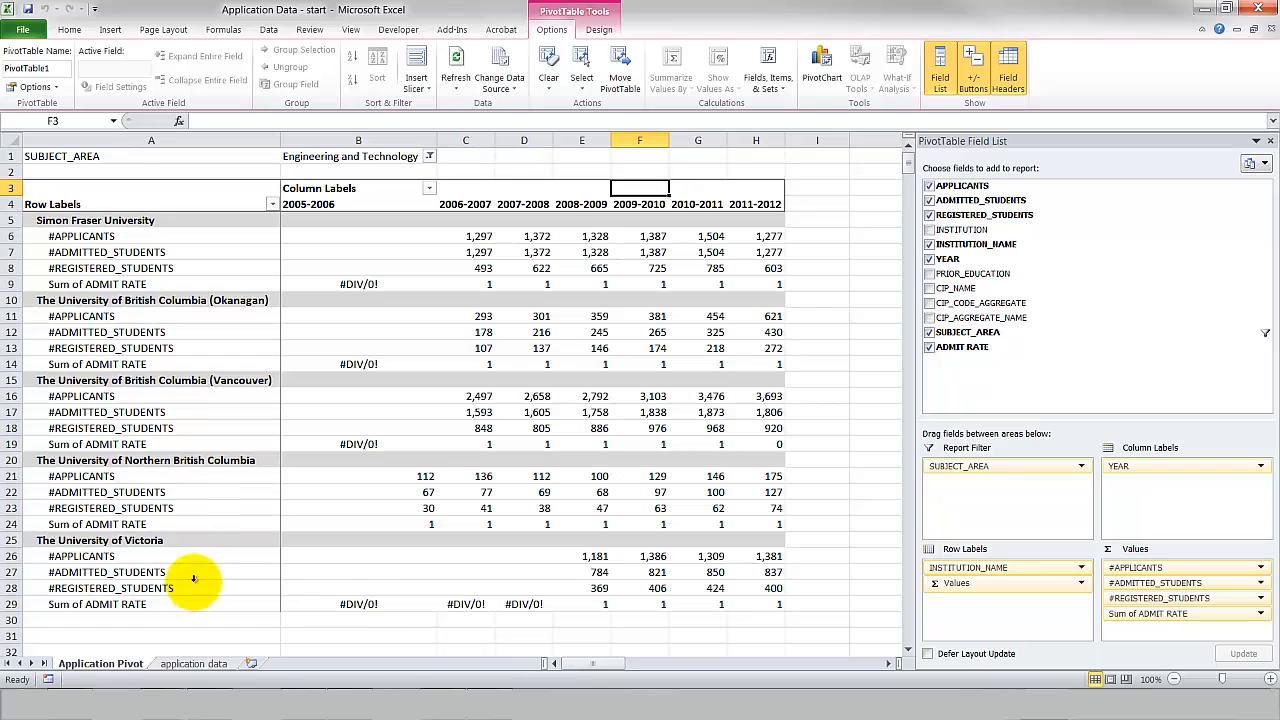
# Filter the YEAR column labels to show only 2009-2010, 2010-2011 and 2011-2012.
pyautogui.moveTo(423, 480); pyautogui.dragTo(416, 517)
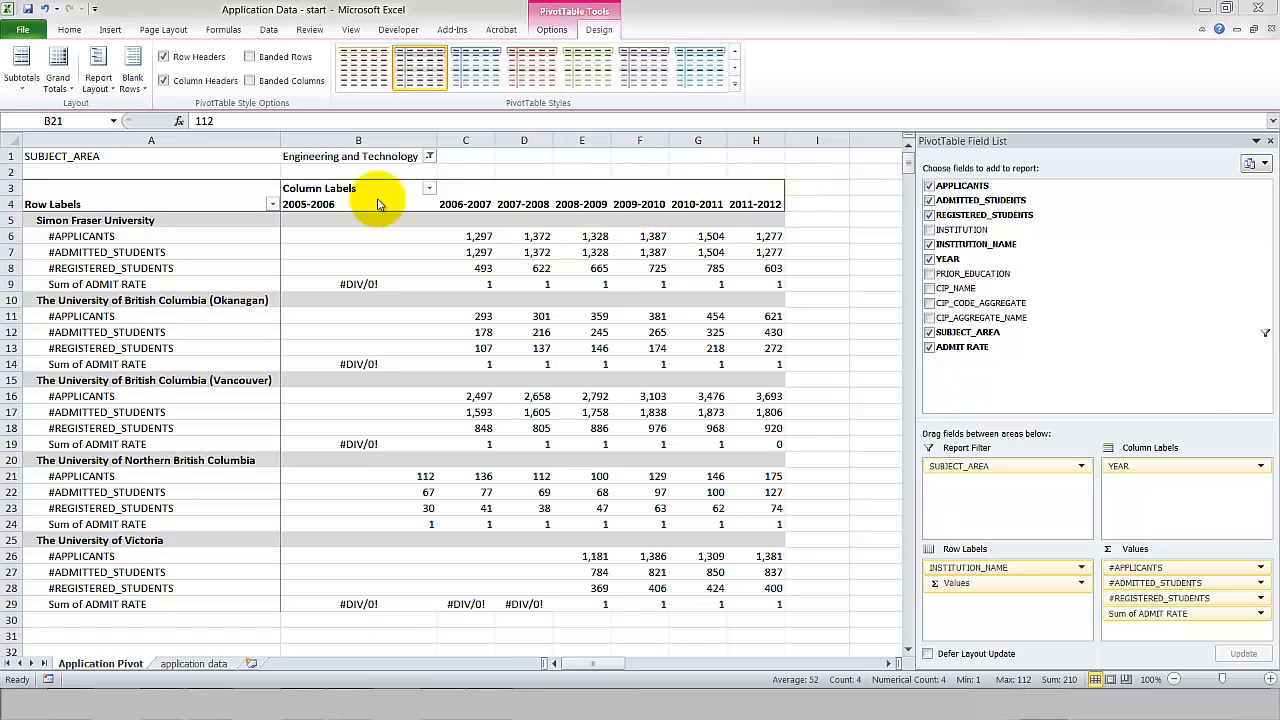
pyautogui.click(428, 188)
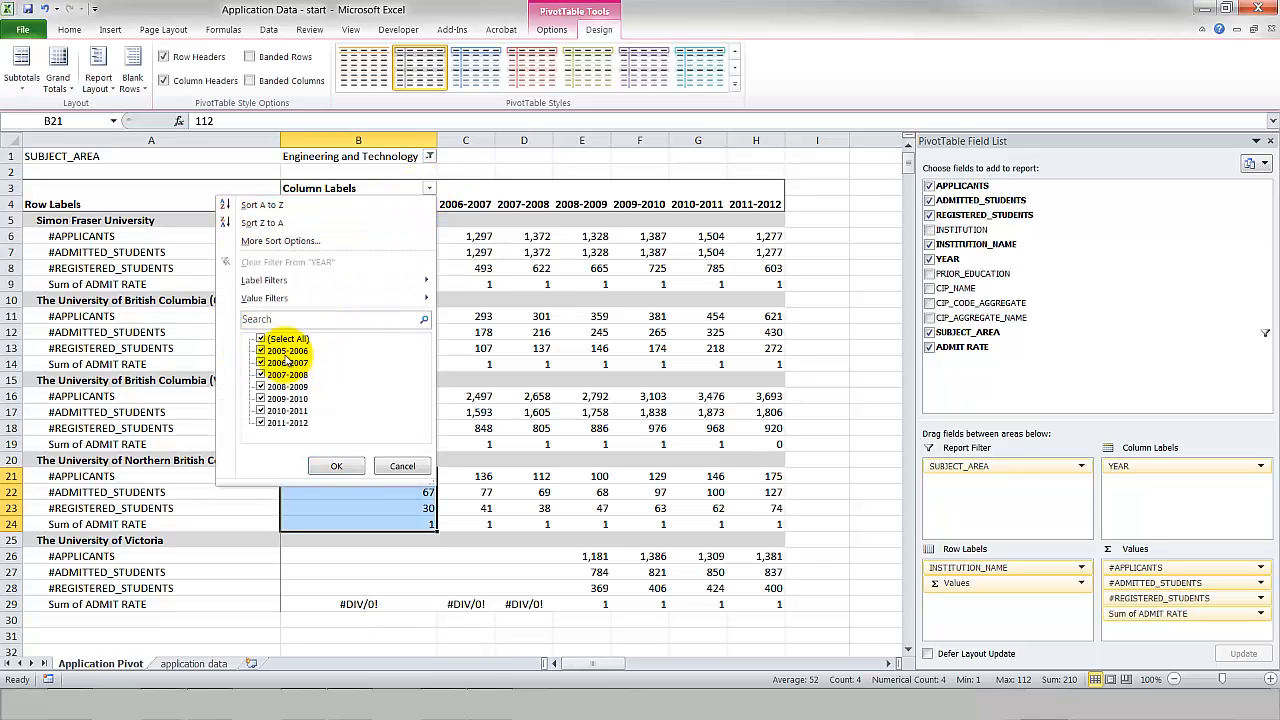
pyautogui.click(261, 339)
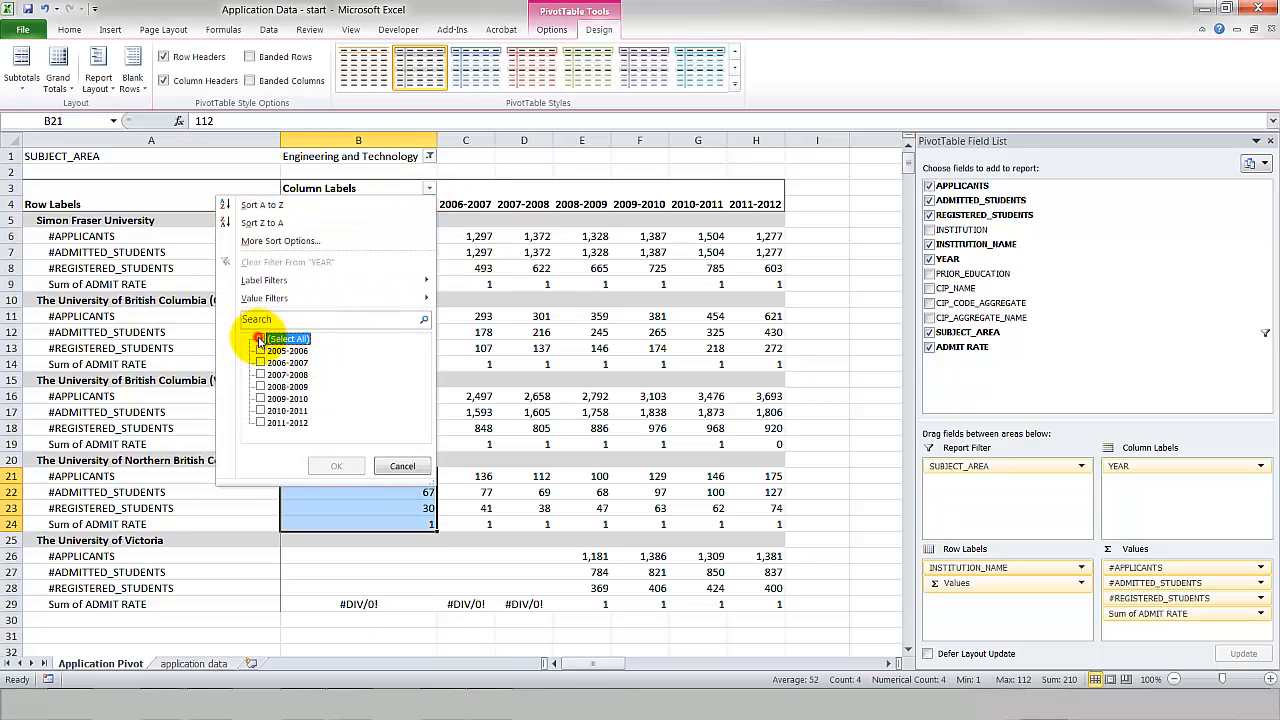
pyautogui.click(261, 423)
pyautogui.click(261, 411)
pyautogui.click(261, 399)
pyautogui.click(261, 387)
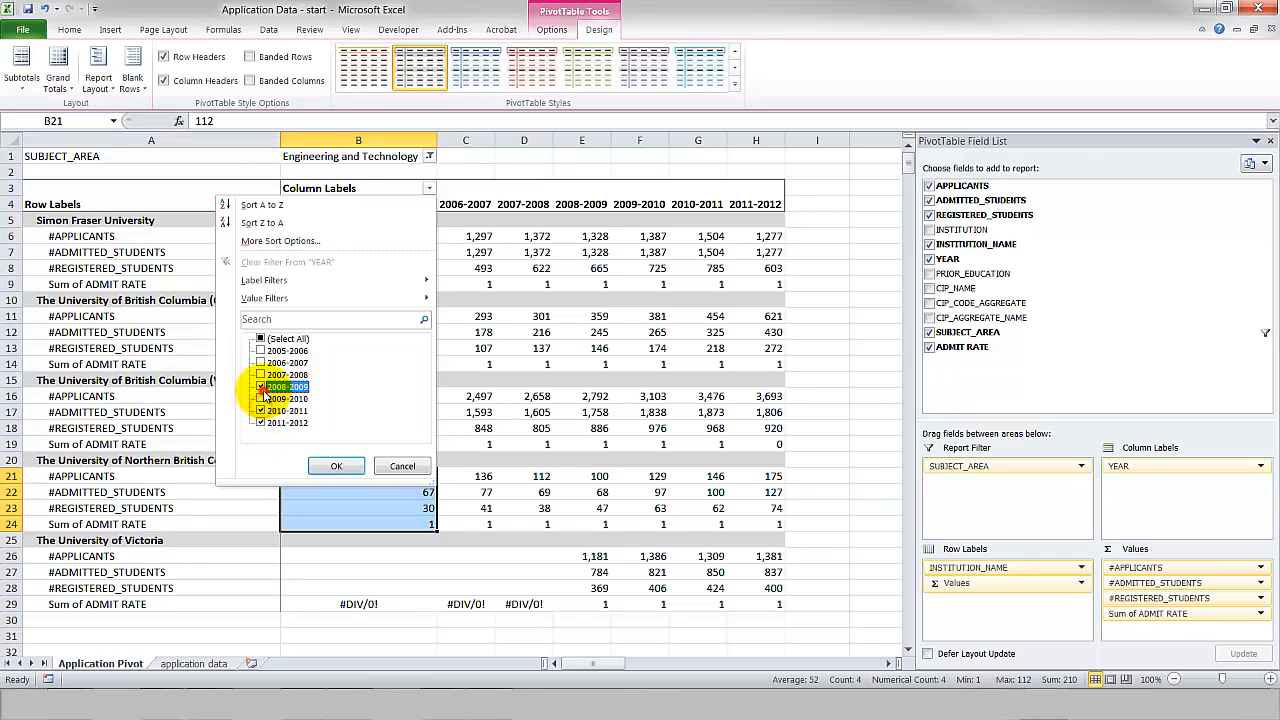
pyautogui.click(261, 387)
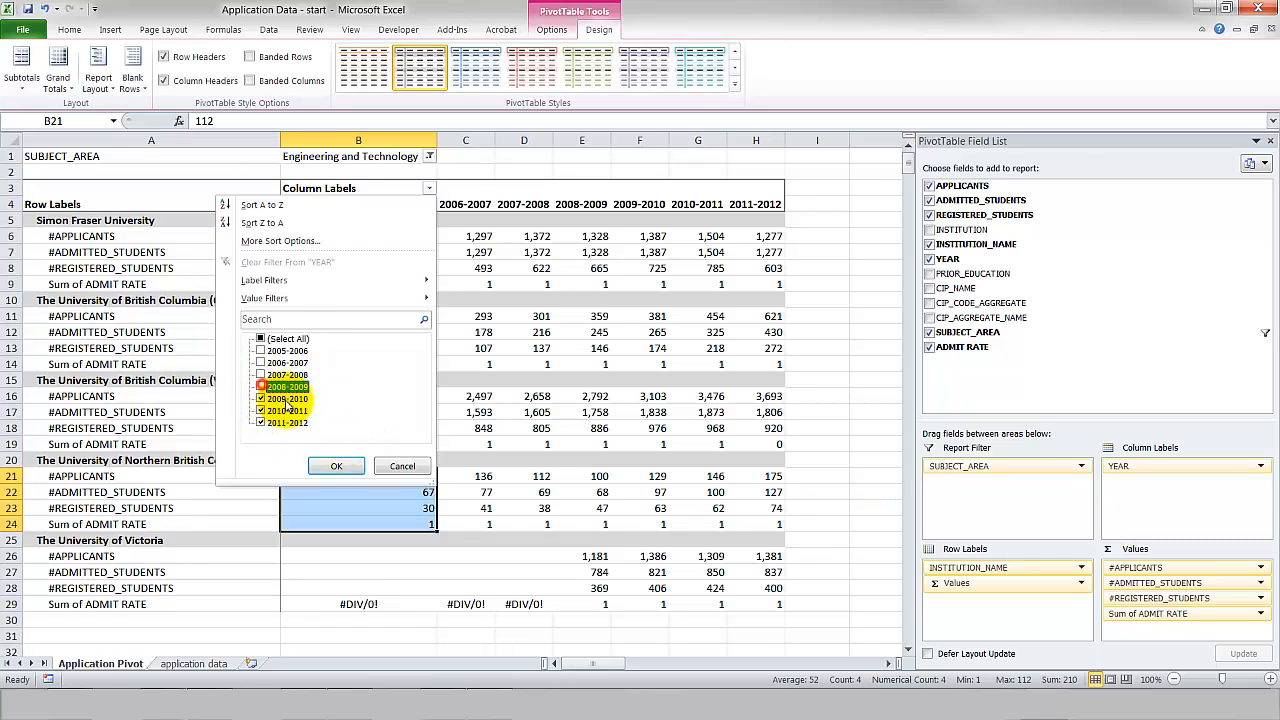
pyautogui.click(337, 467)
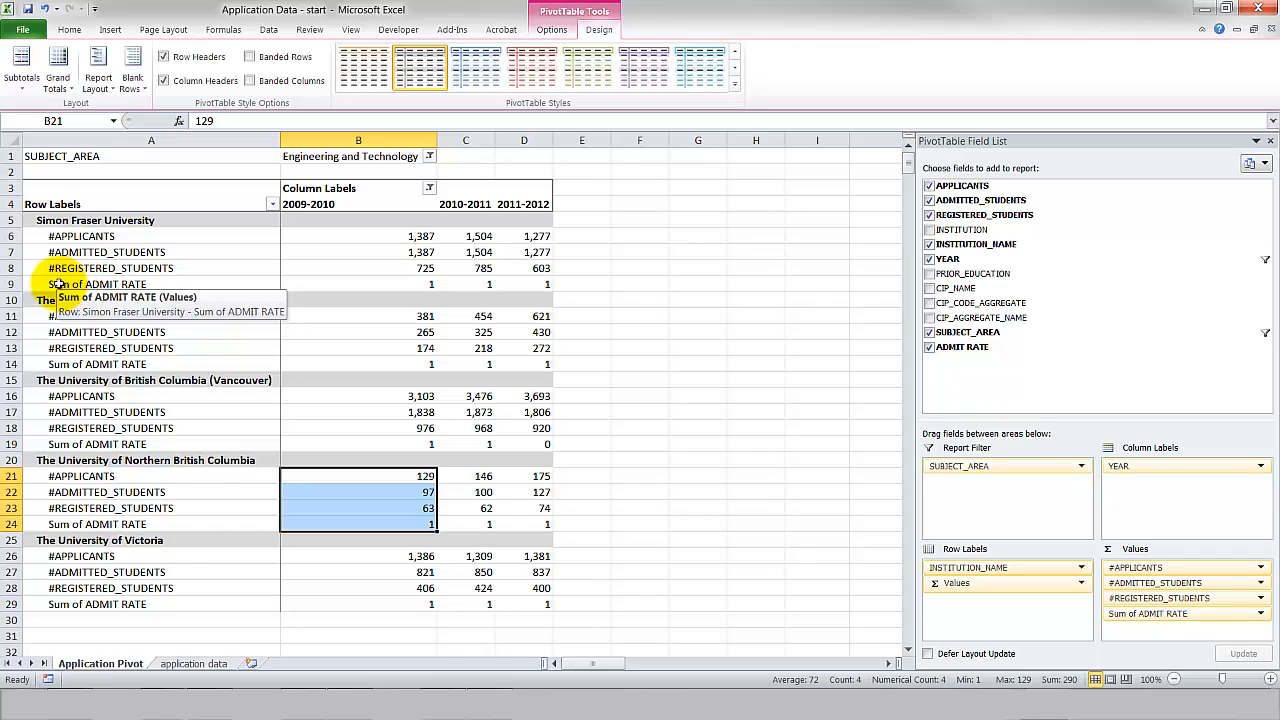
# Summarize the ADMIT RATE value field by Average and give it the custom name %ADMIT RATE.
pyautogui.click(1262, 617)
pyautogui.click(1190, 672)
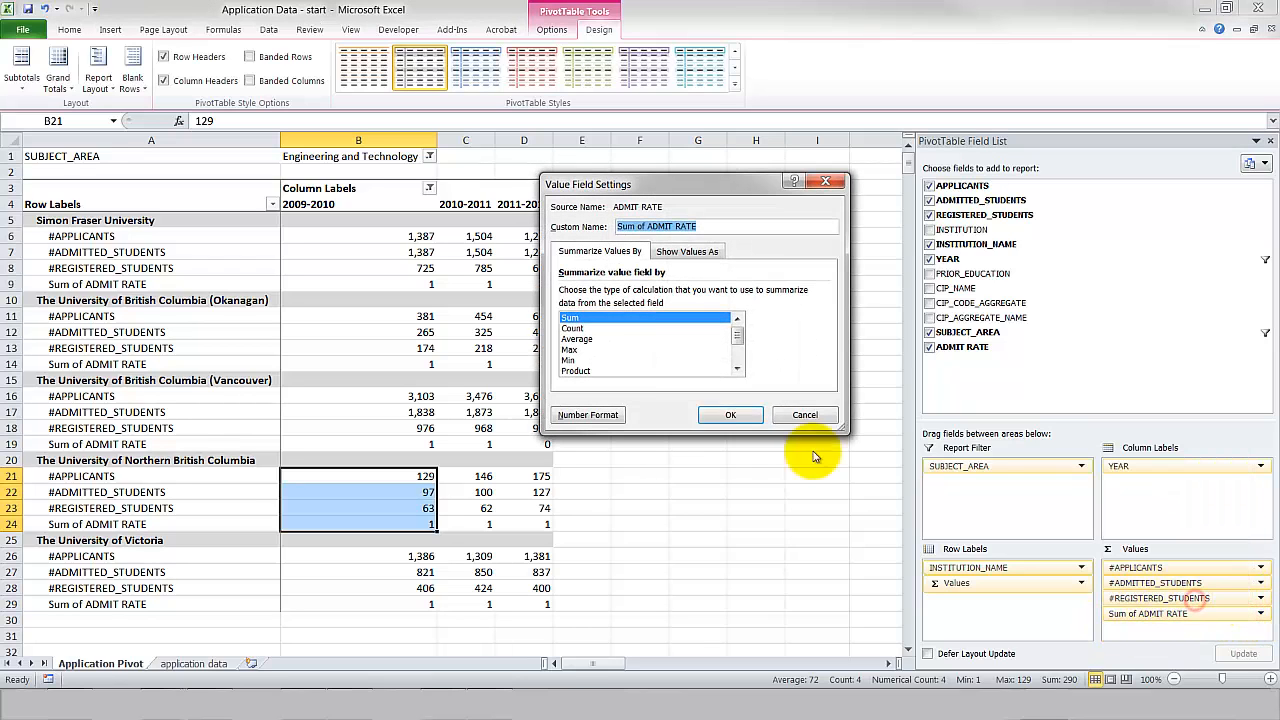
pyautogui.click(604, 340)
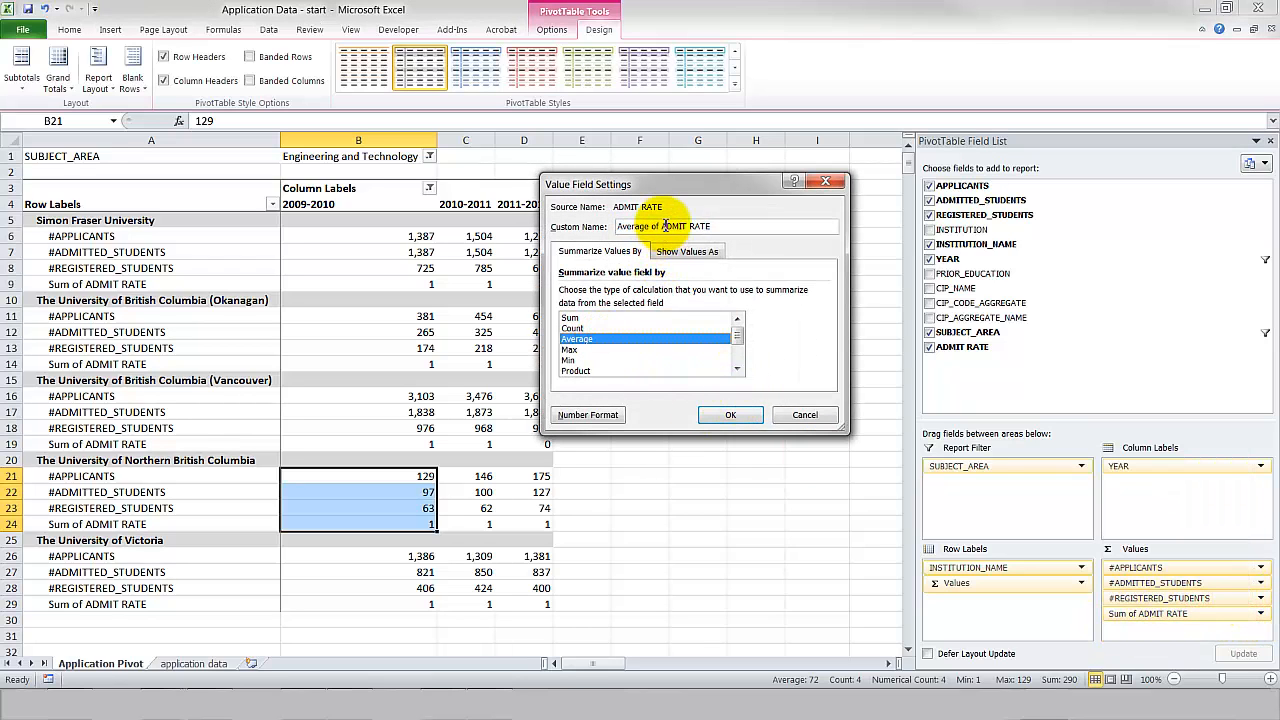
pyautogui.moveTo(663, 225); pyautogui.dragTo(535, 226)
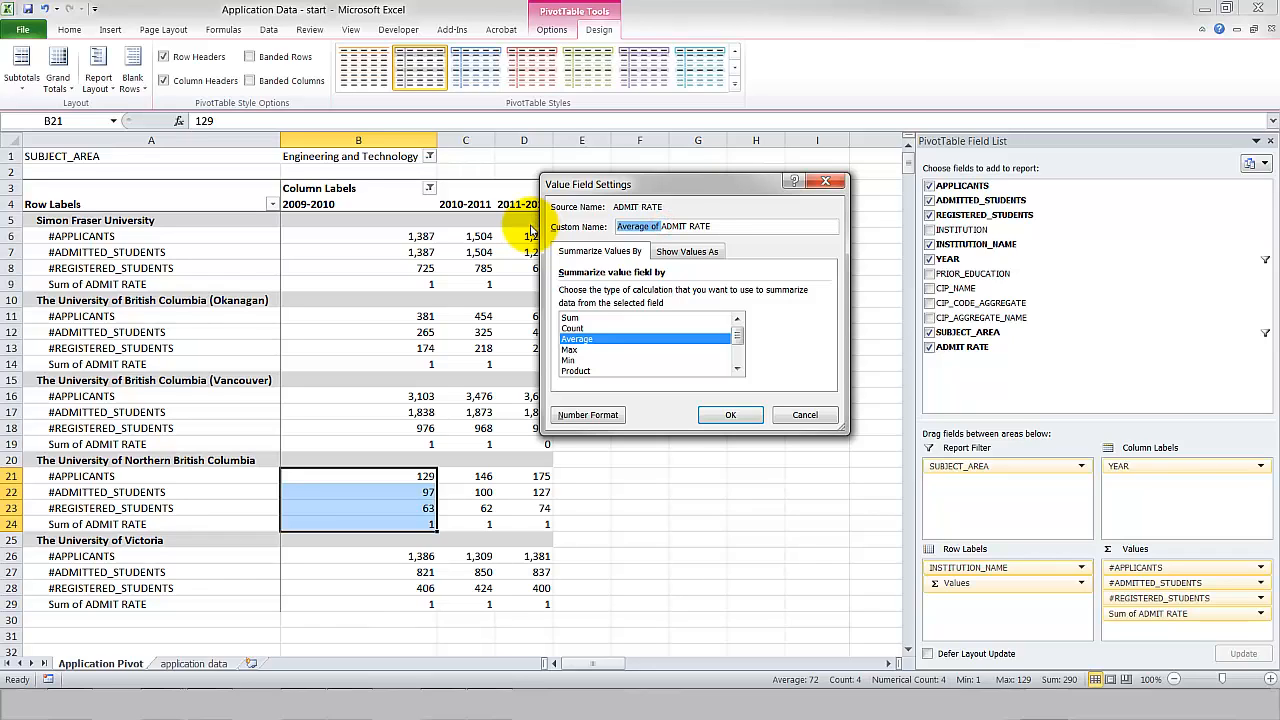
pyautogui.write('%')
pyautogui.click(740, 415)
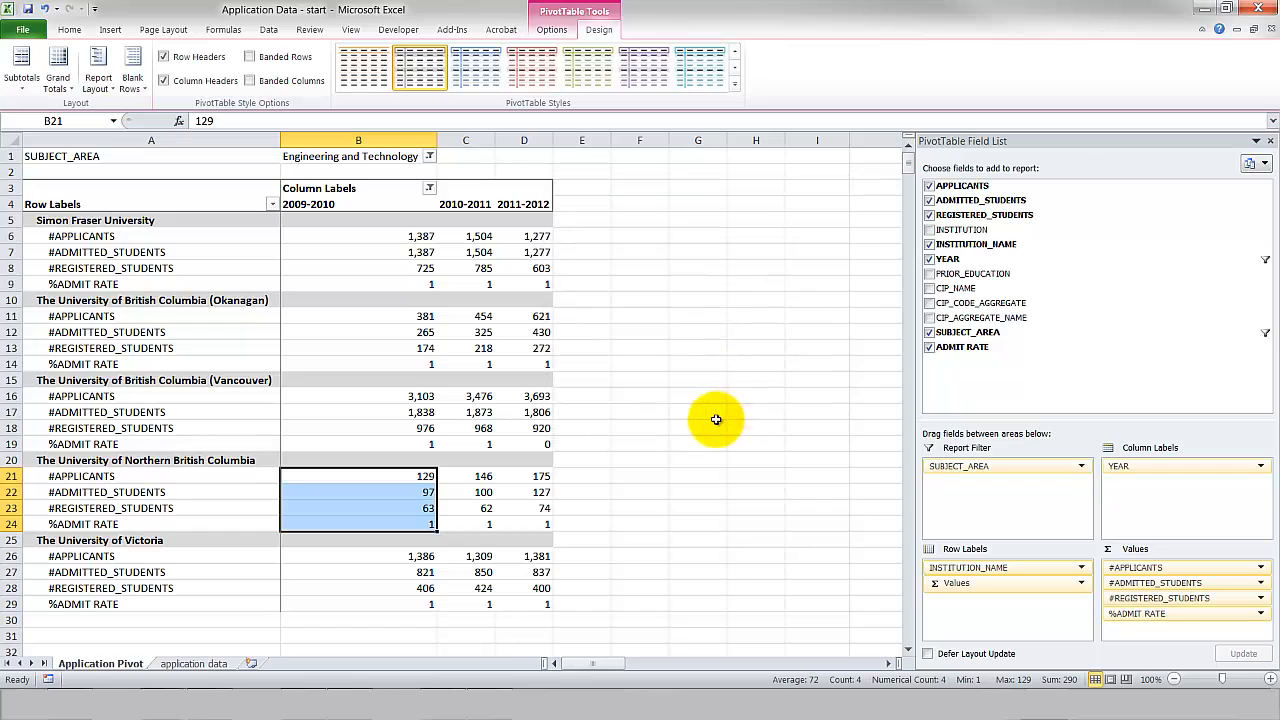
# Format the %ADMIT RATE value field as Percentage with 1 decimal place.
pyautogui.click(412, 524)
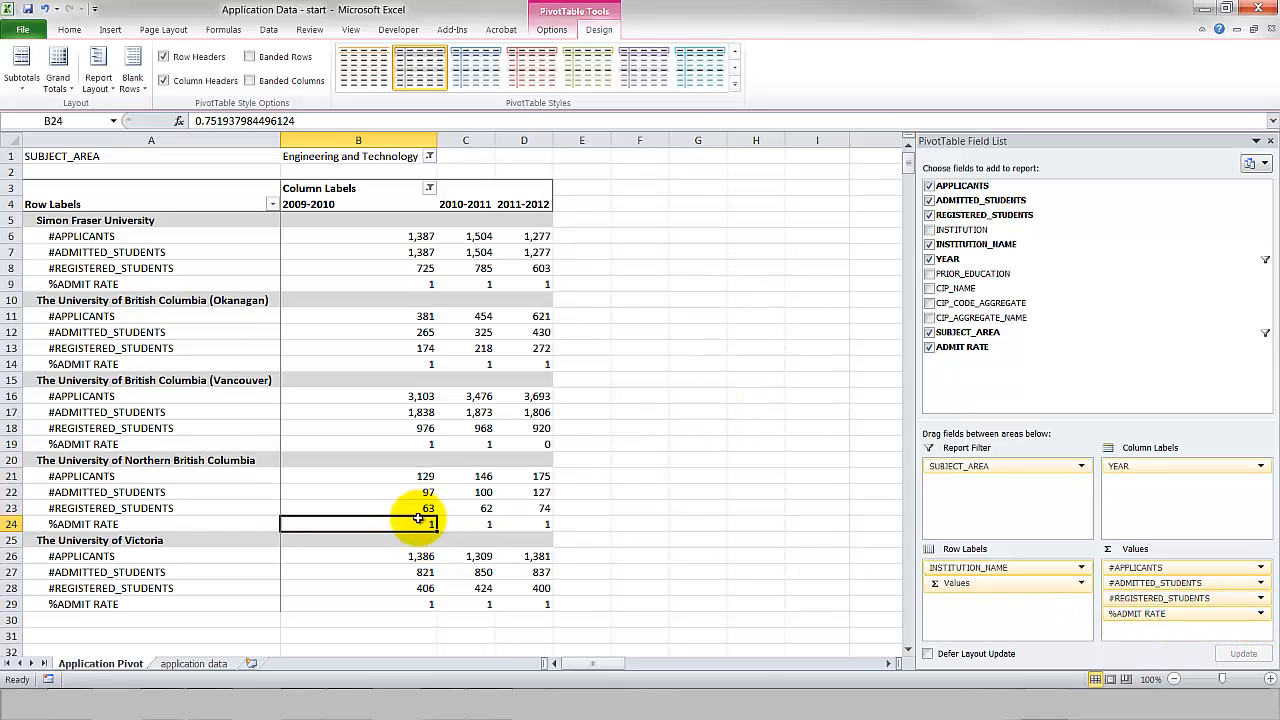
pyautogui.click(1259, 614)
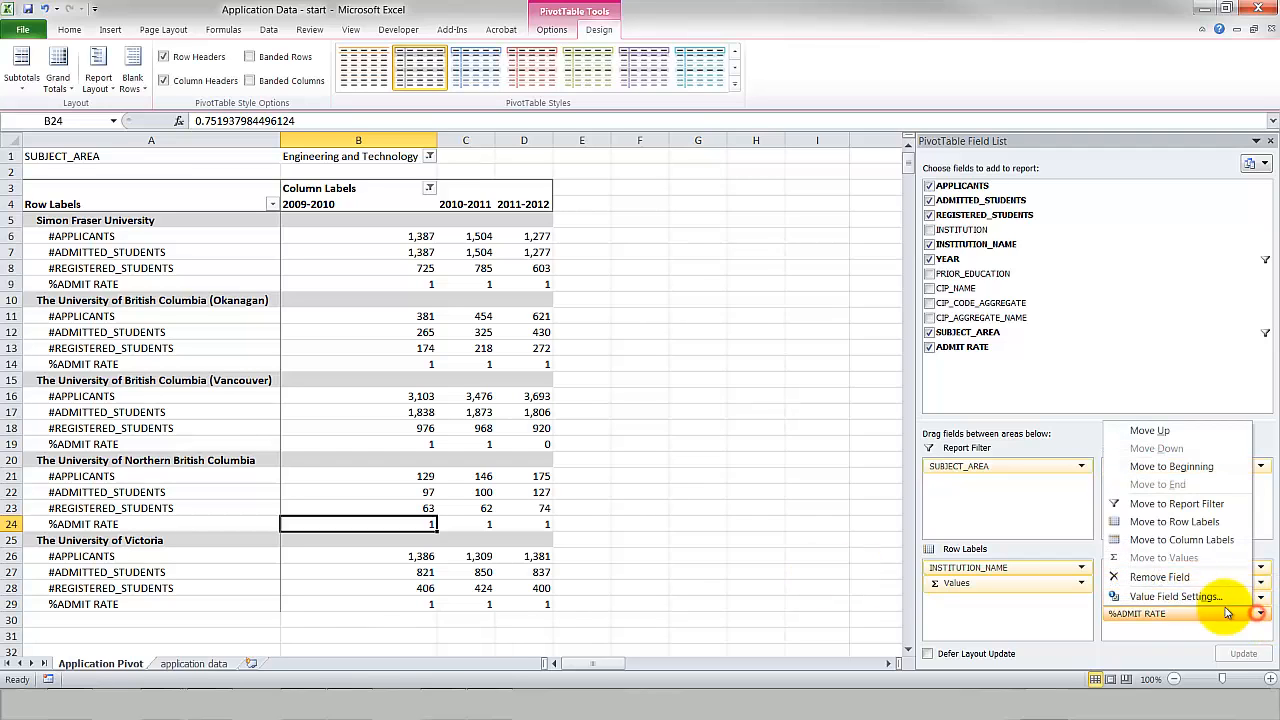
pyautogui.click(1152, 506)
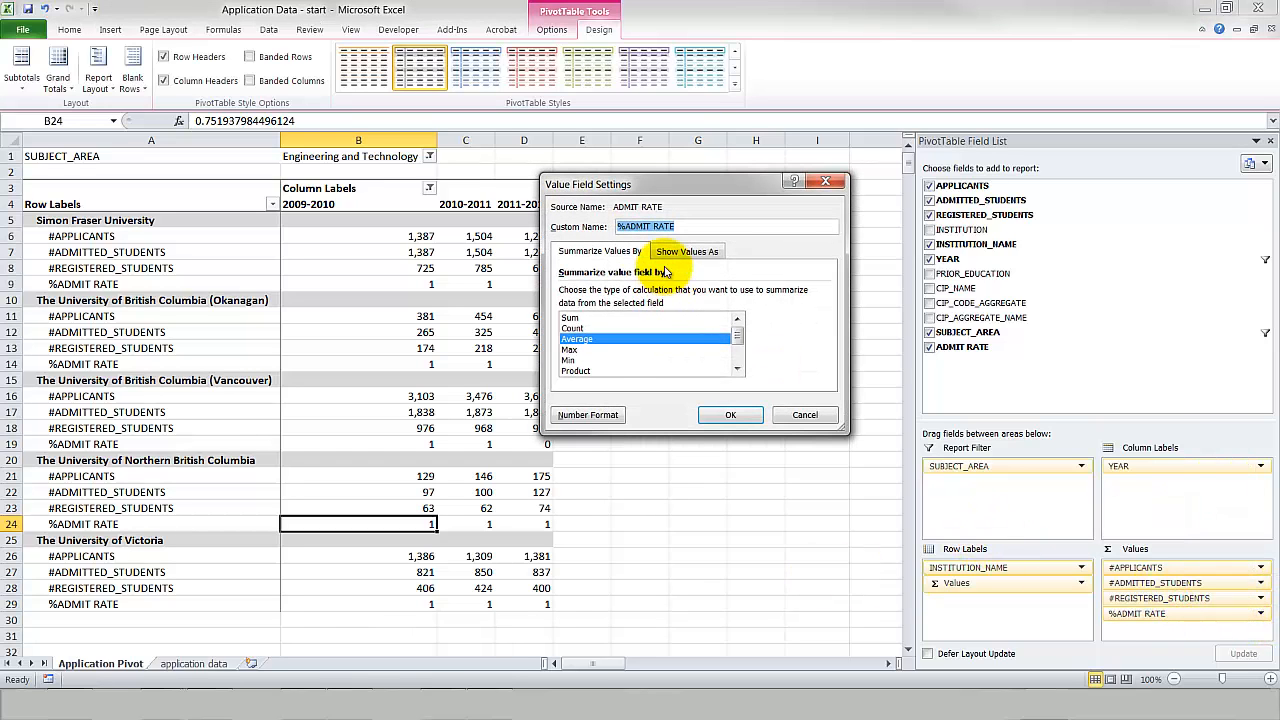
pyautogui.click(590, 412)
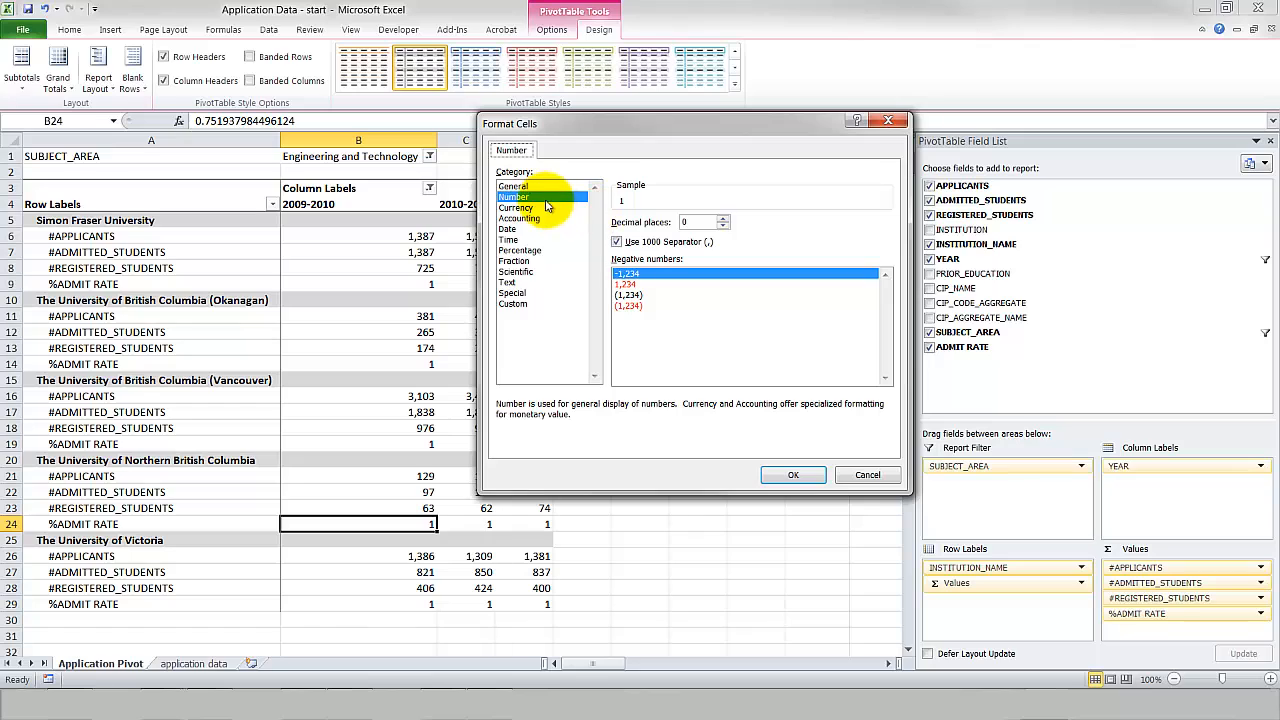
pyautogui.click(520, 250)
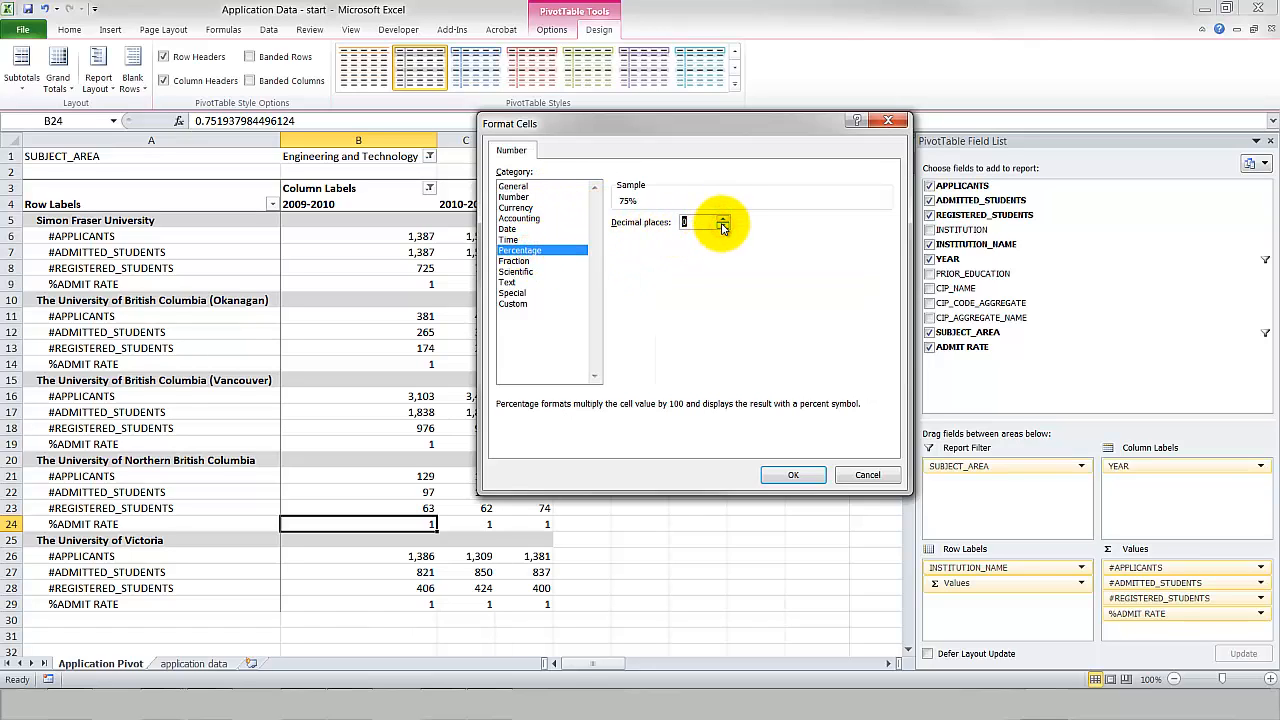
pyautogui.click(724, 219)
pyautogui.click(785, 477)
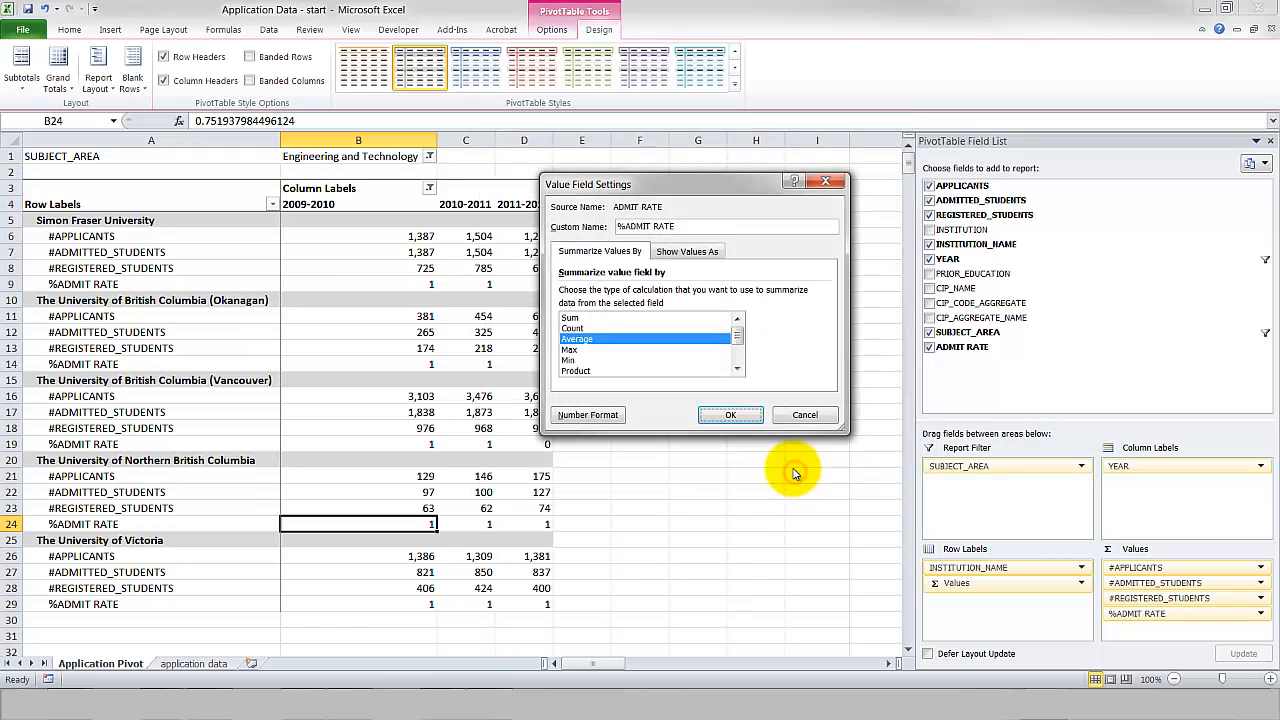
pyautogui.click(738, 412)
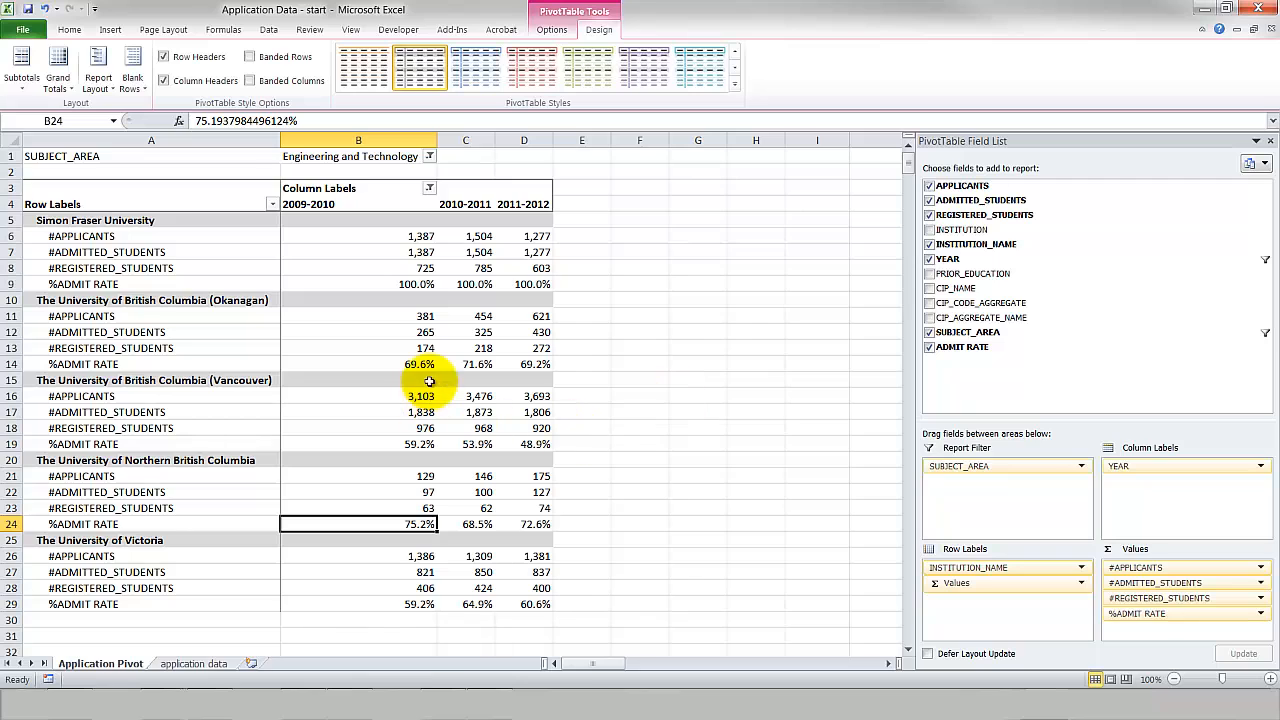
# Select the %ADMIT RATE rows of the first four institutions one after another to review their rates across the years.
pyautogui.moveTo(207, 285); pyautogui.dragTo(520, 280)
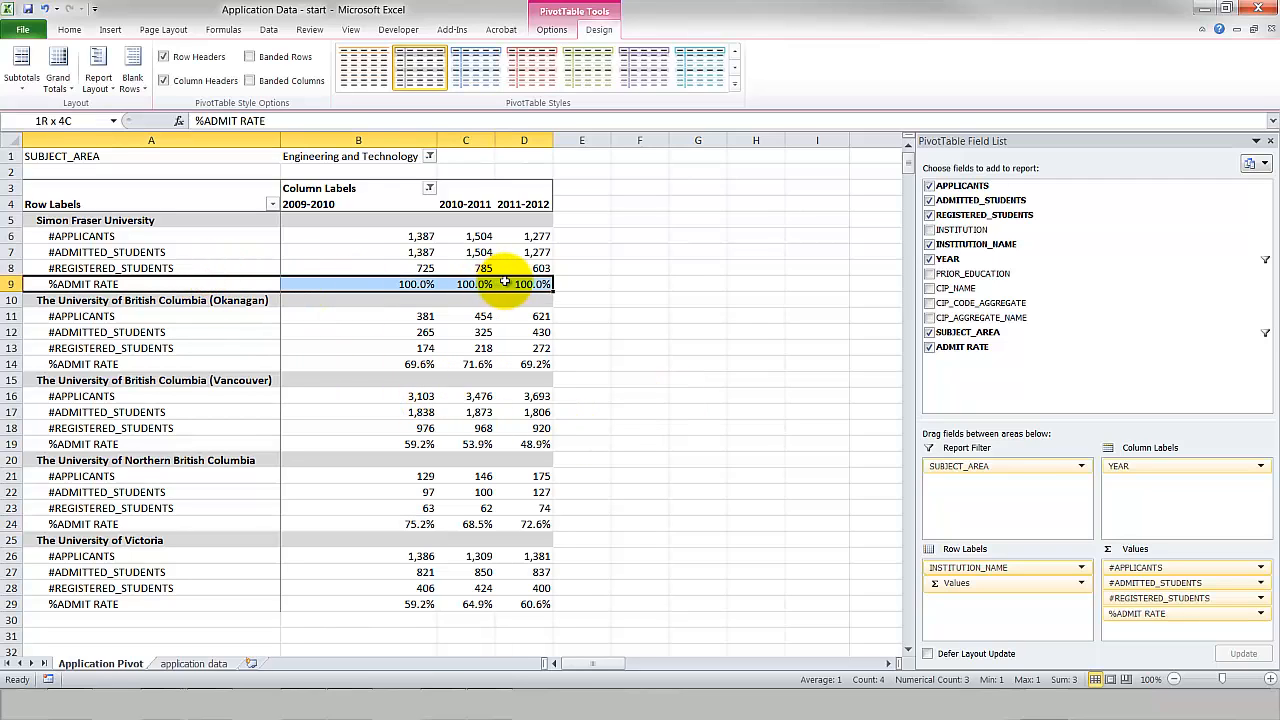
pyautogui.moveTo(207, 364); pyautogui.dragTo(510, 364)
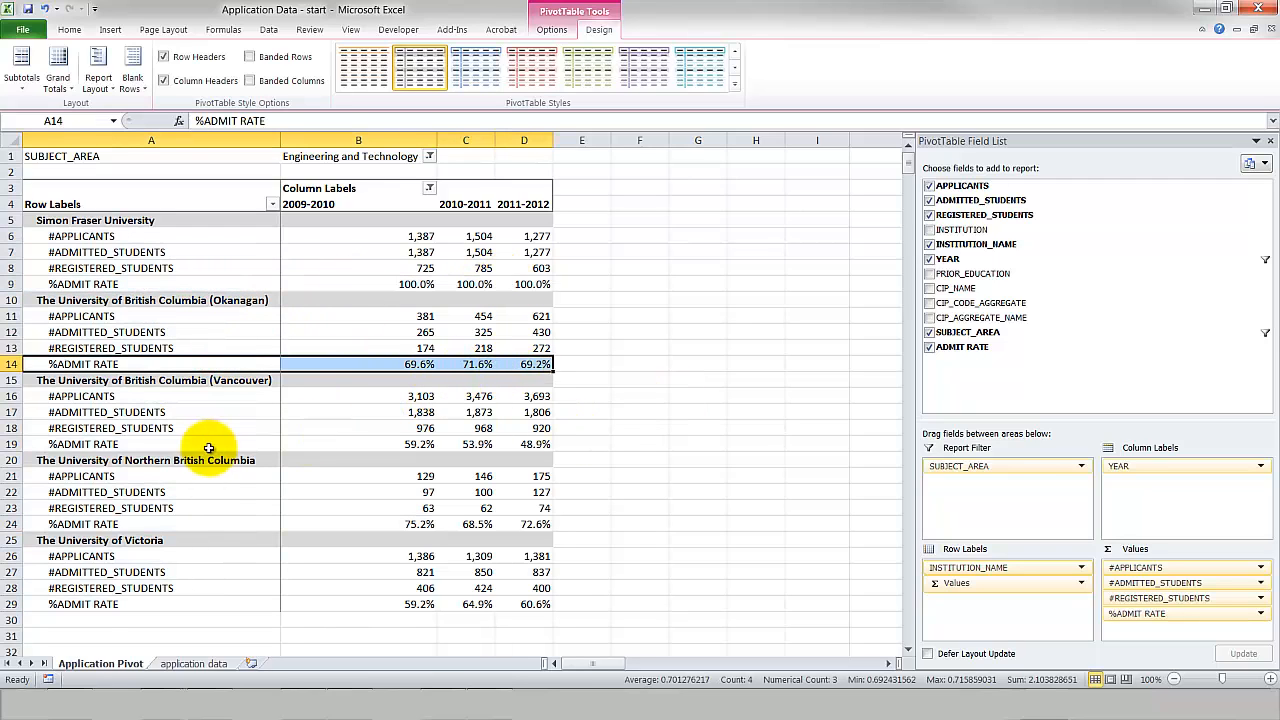
pyautogui.moveTo(190, 443); pyautogui.dragTo(500, 443)
pyautogui.moveTo(167, 524); pyautogui.dragTo(524, 524)
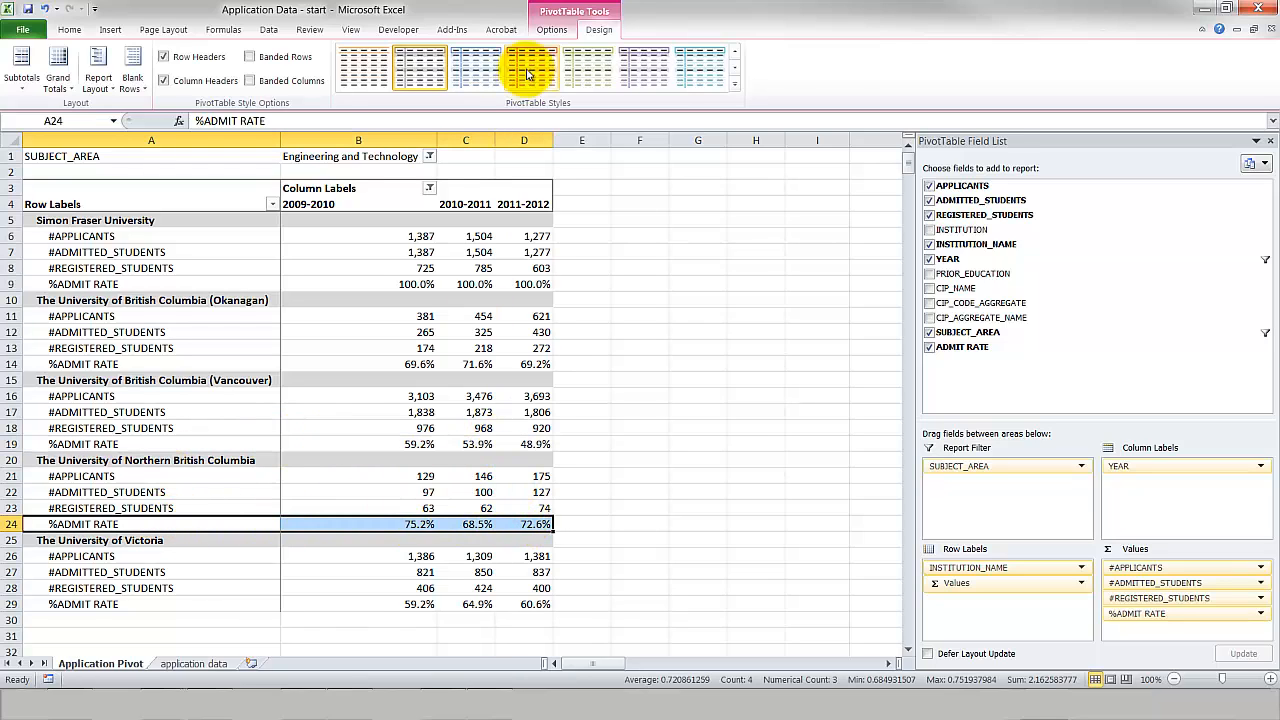
# Insert a calculated field named YIELD RATE with the formula = REGISTERED_STUDENTS/ADMITTED_STUDENTS.
pyautogui.click(551, 29)
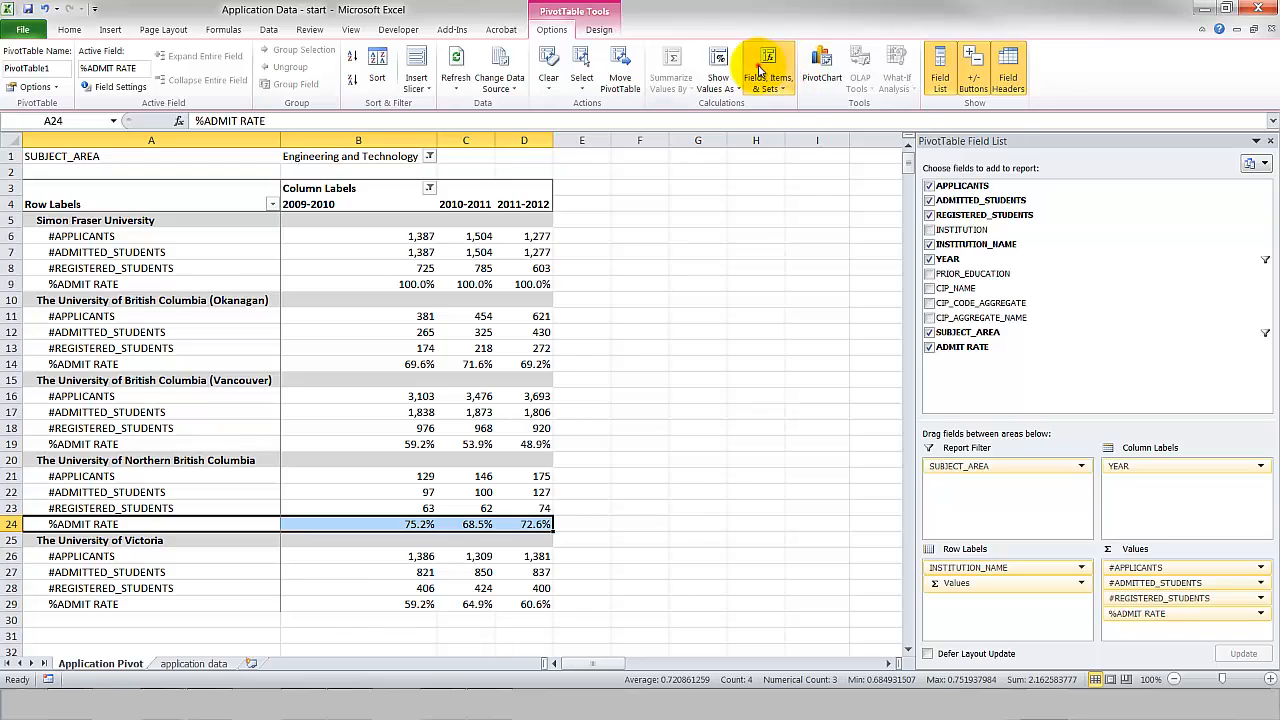
pyautogui.click(767, 66)
pyautogui.click(781, 116)
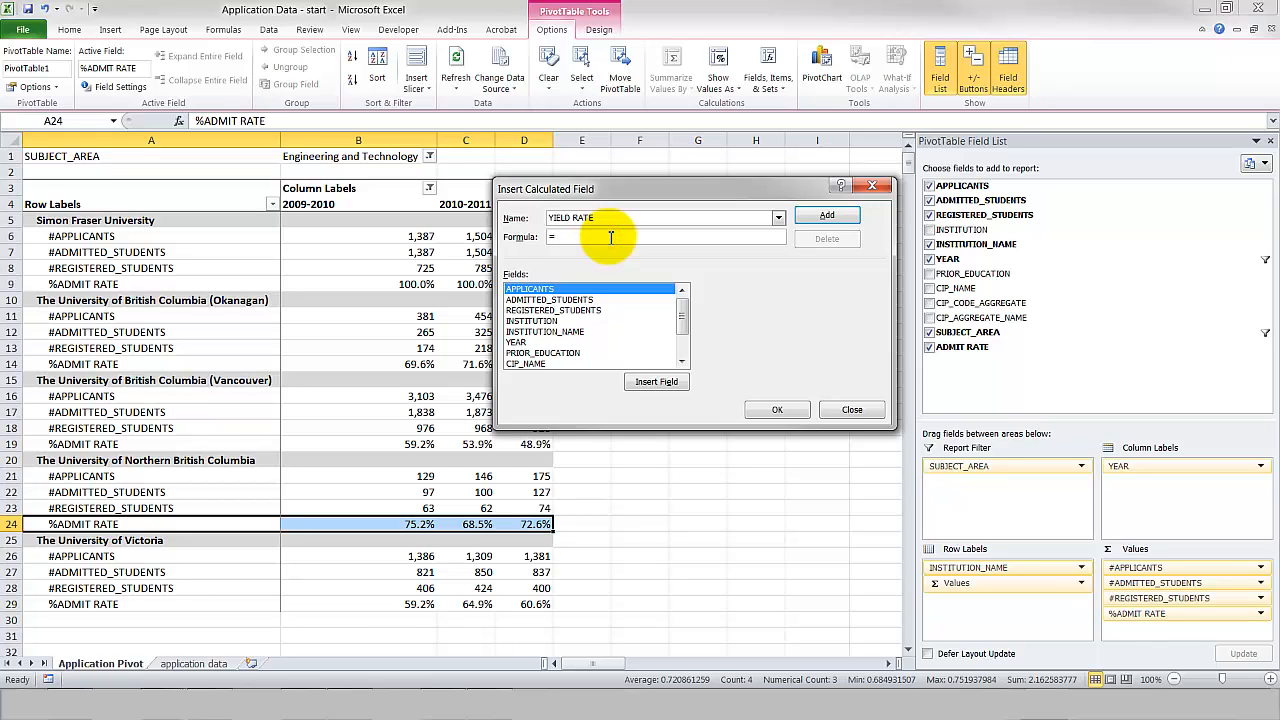
pyautogui.click(553, 311)
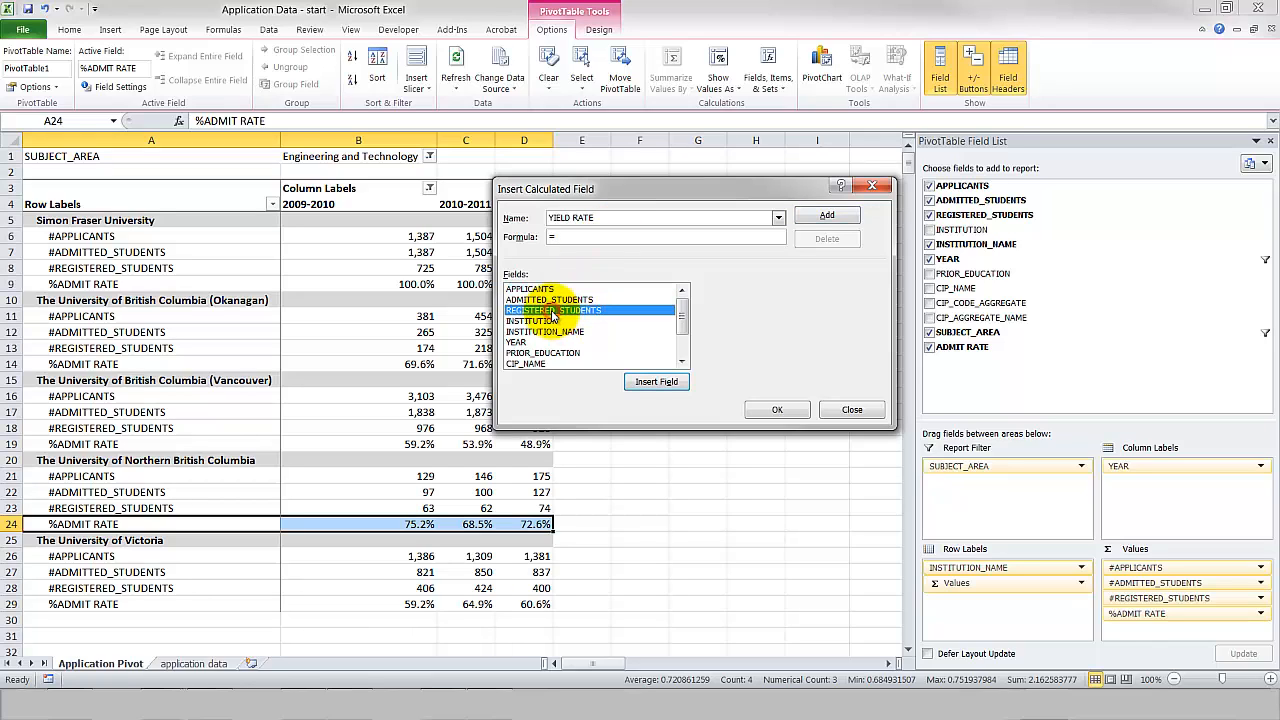
pyautogui.click(632, 381)
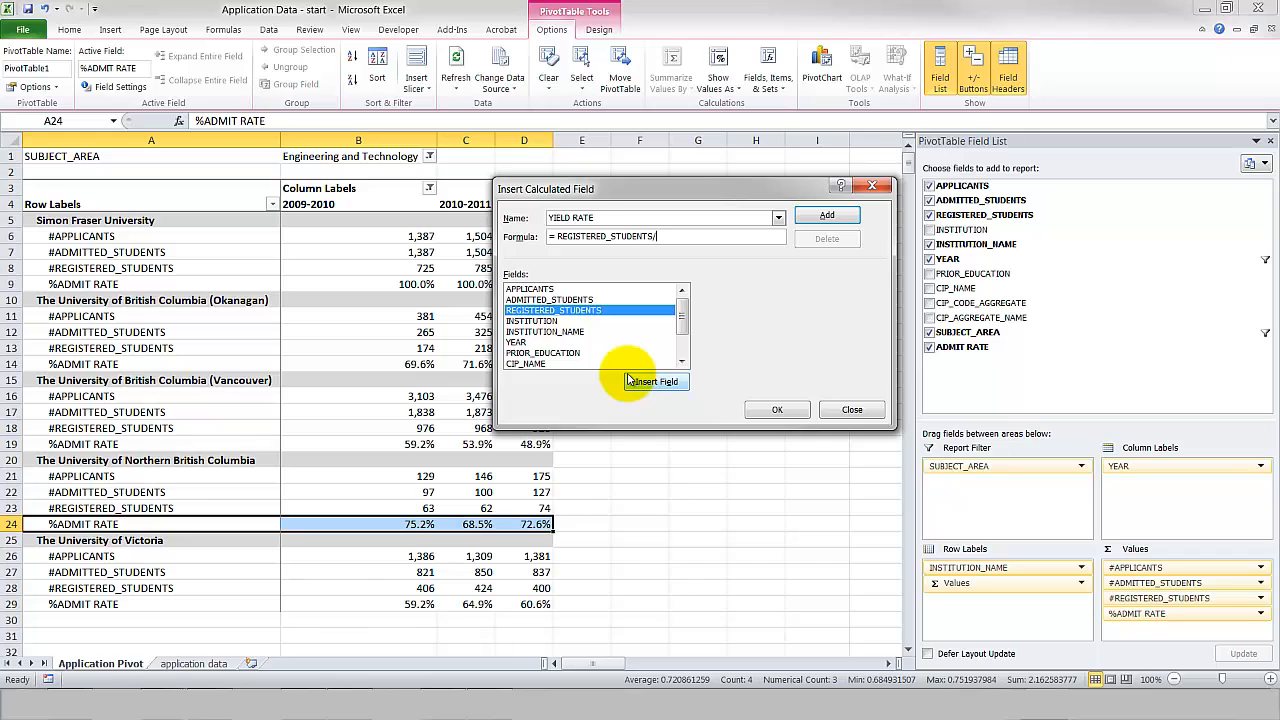
pyautogui.click(556, 299)
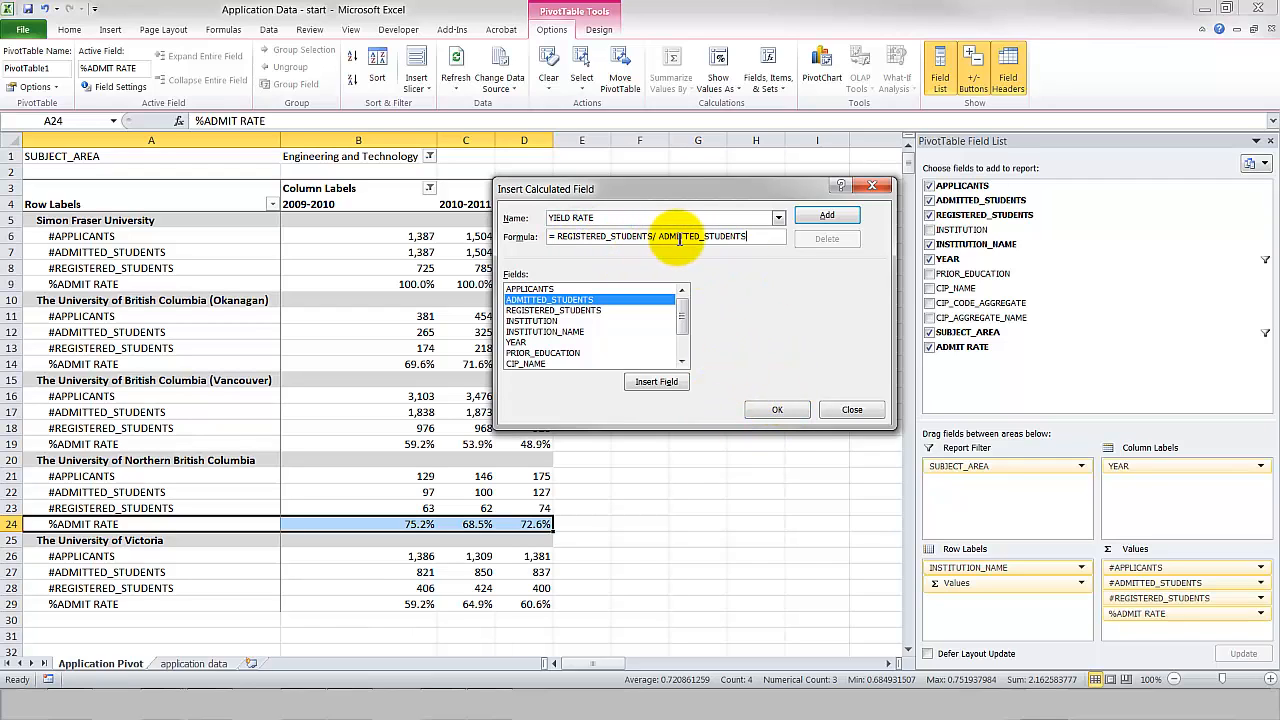
pyautogui.click(777, 409)
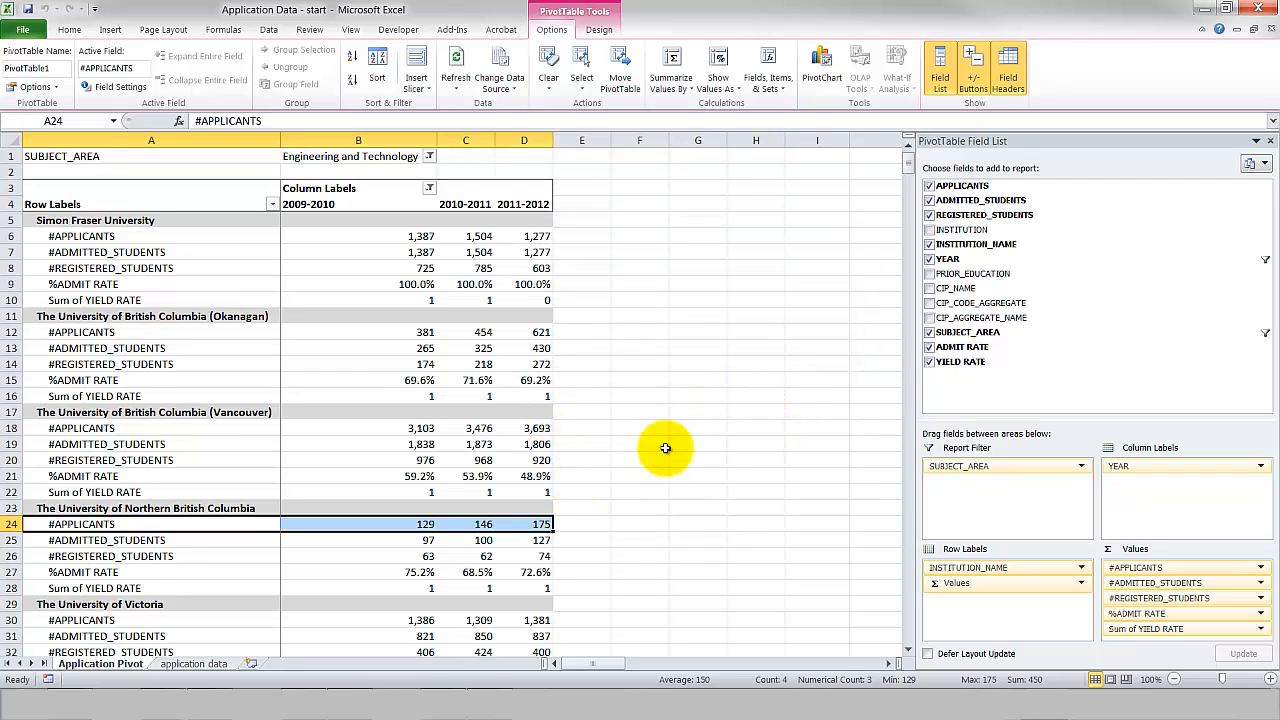
pyautogui.click(1259, 629)
pyautogui.click(1192, 687)
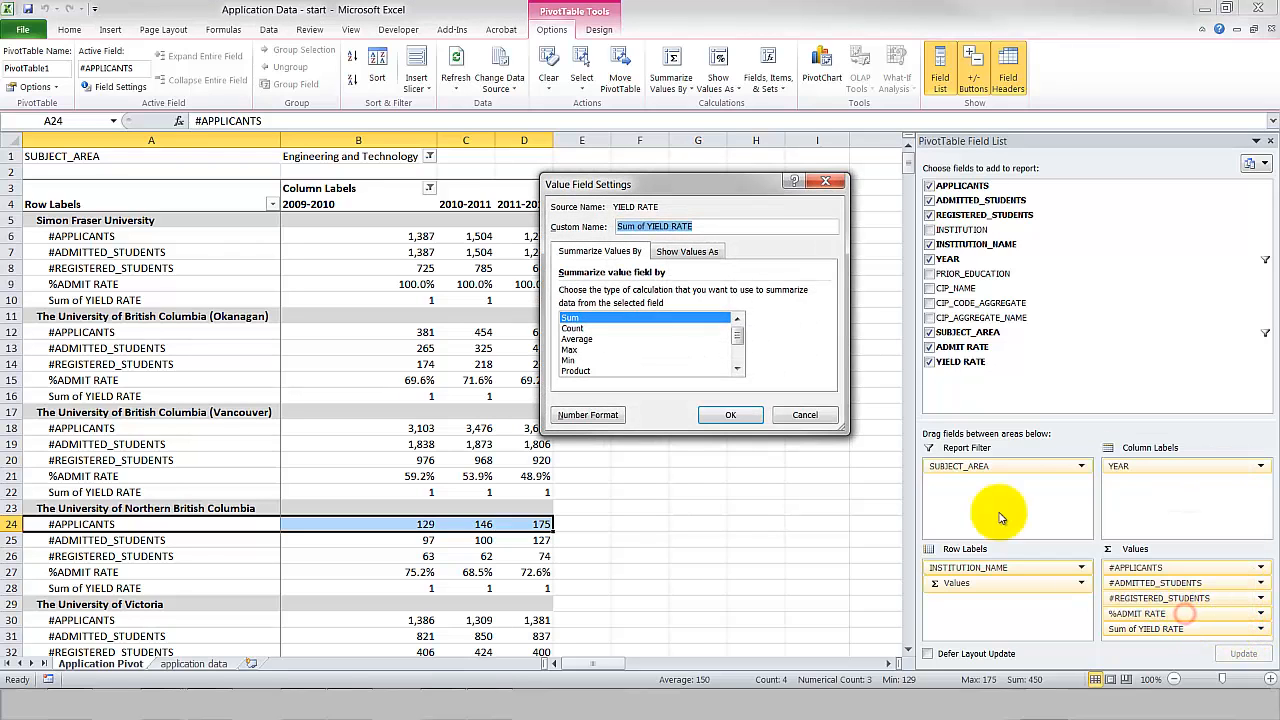
pyautogui.click(600, 414)
pyautogui.click(520, 250)
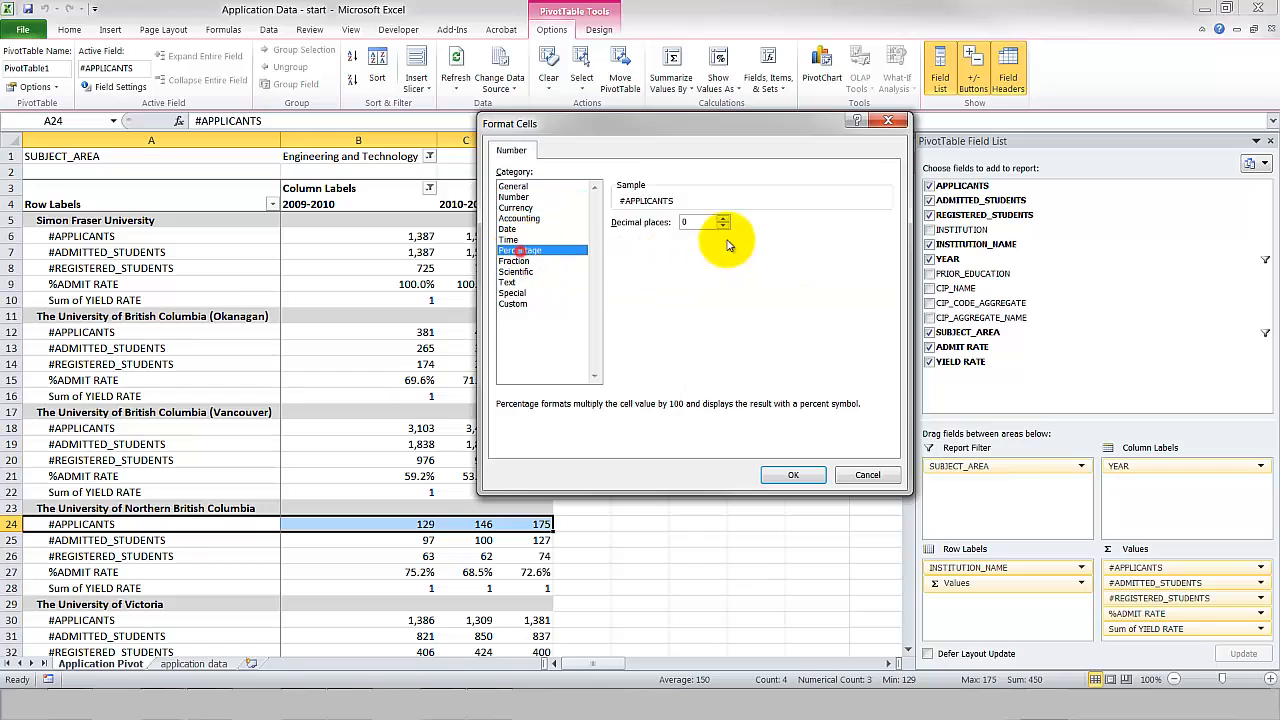
pyautogui.click(724, 225)
pyautogui.click(724, 225)
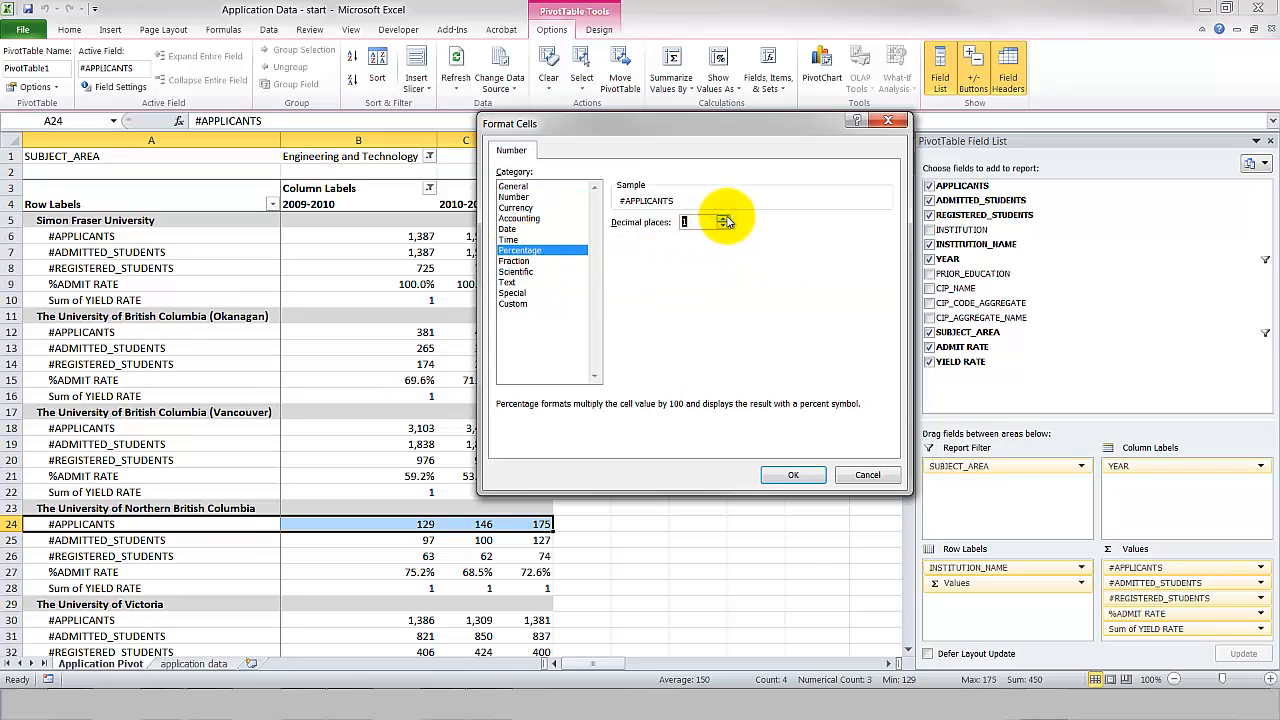
pyautogui.click(857, 478)
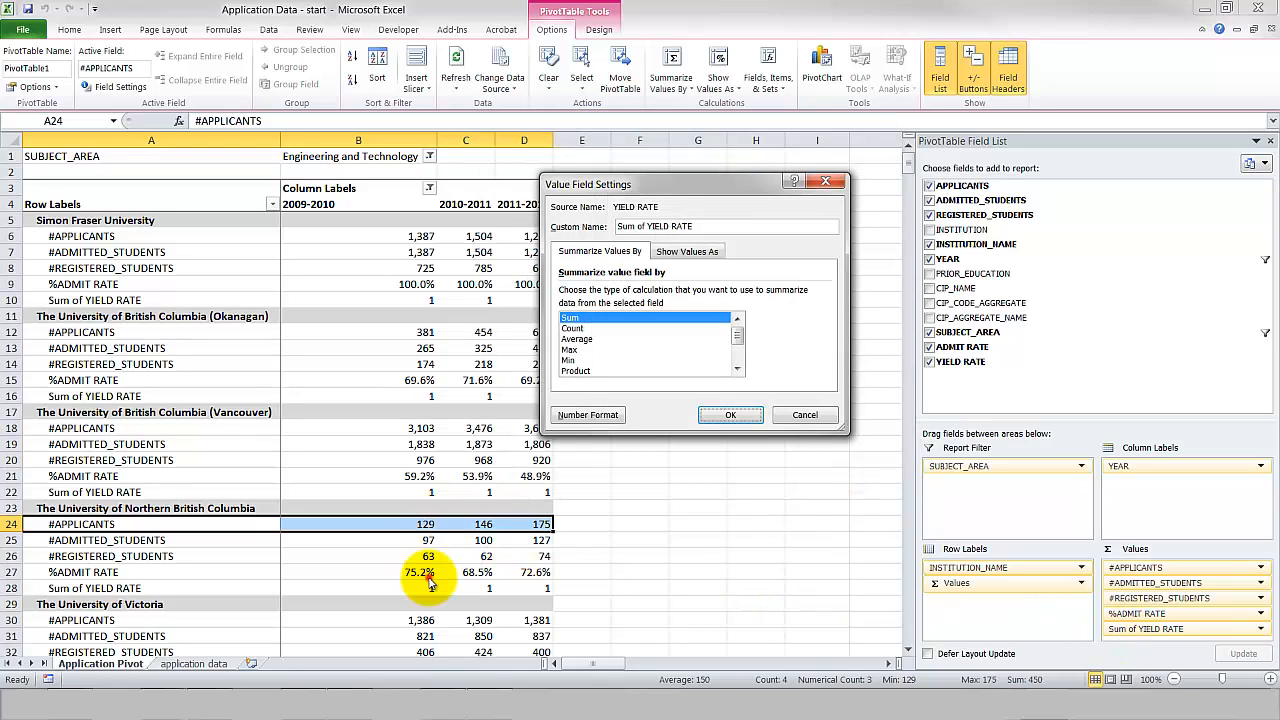
pyautogui.click(806, 414)
pyautogui.click(286, 572)
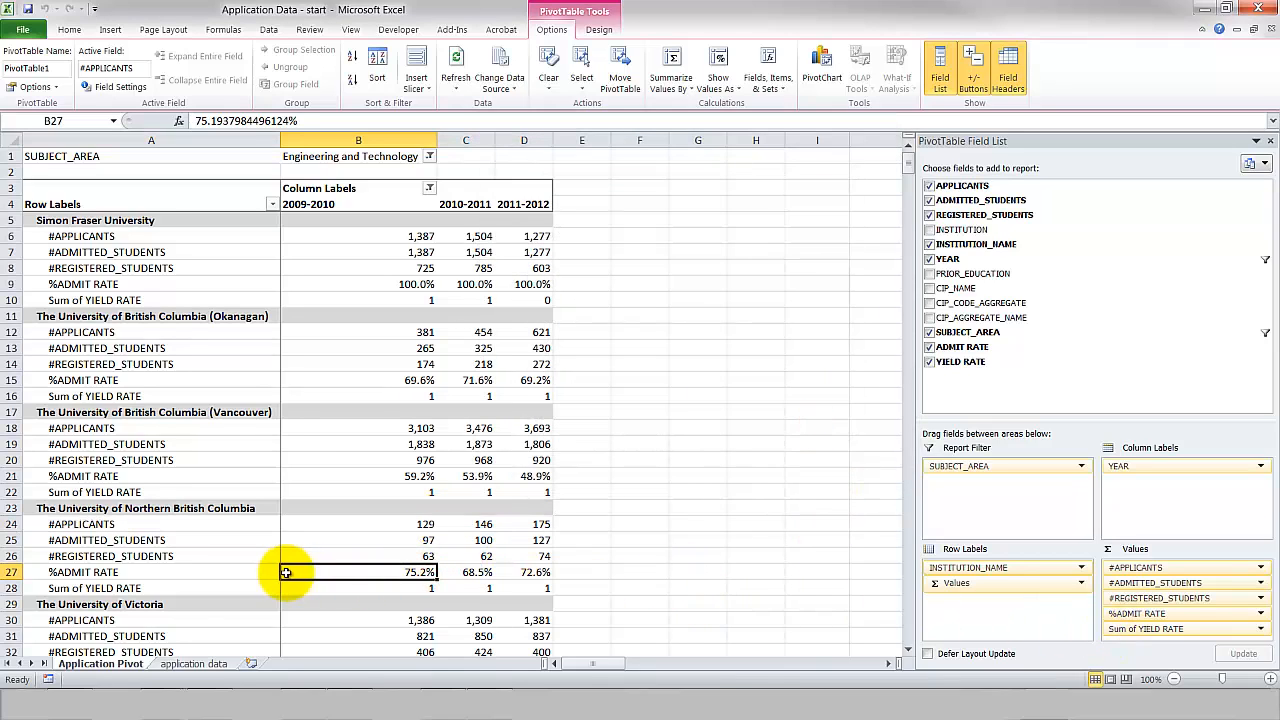
# Give the Sum of YIELD RATE value field the custom name %YIELD RATE.
pyautogui.click(231, 589)
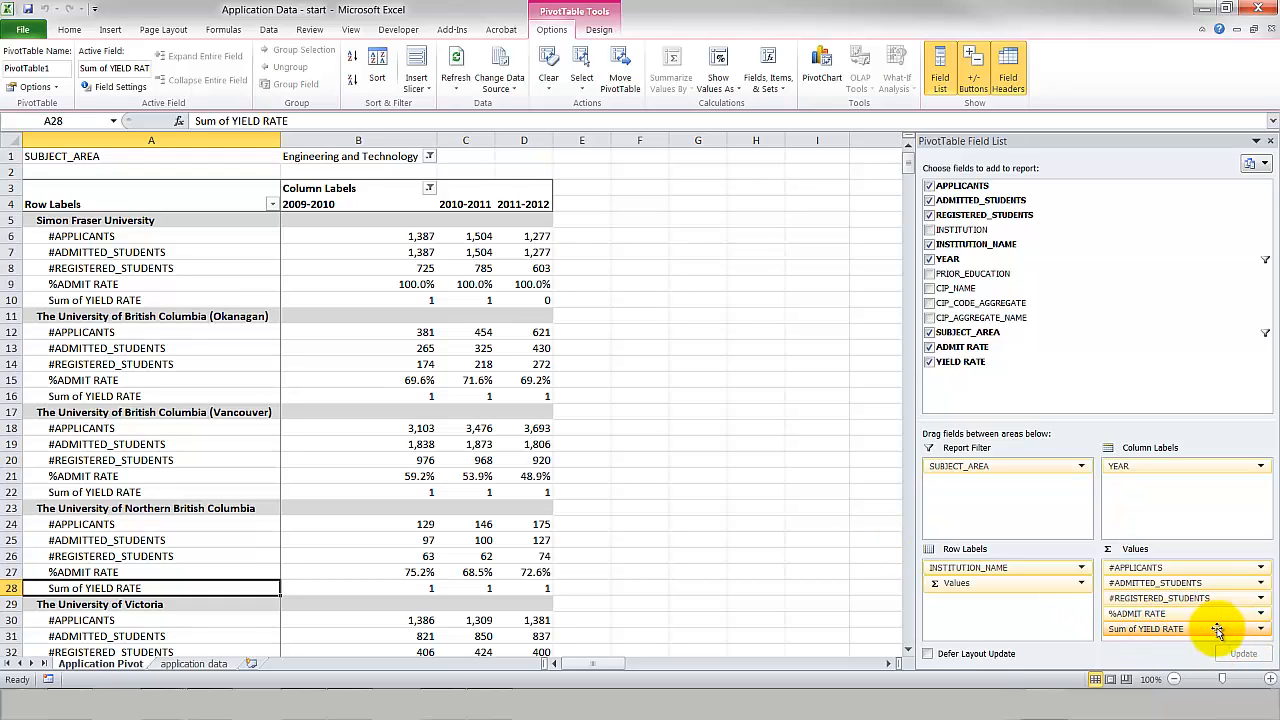
pyautogui.click(1263, 633)
pyautogui.click(1175, 608)
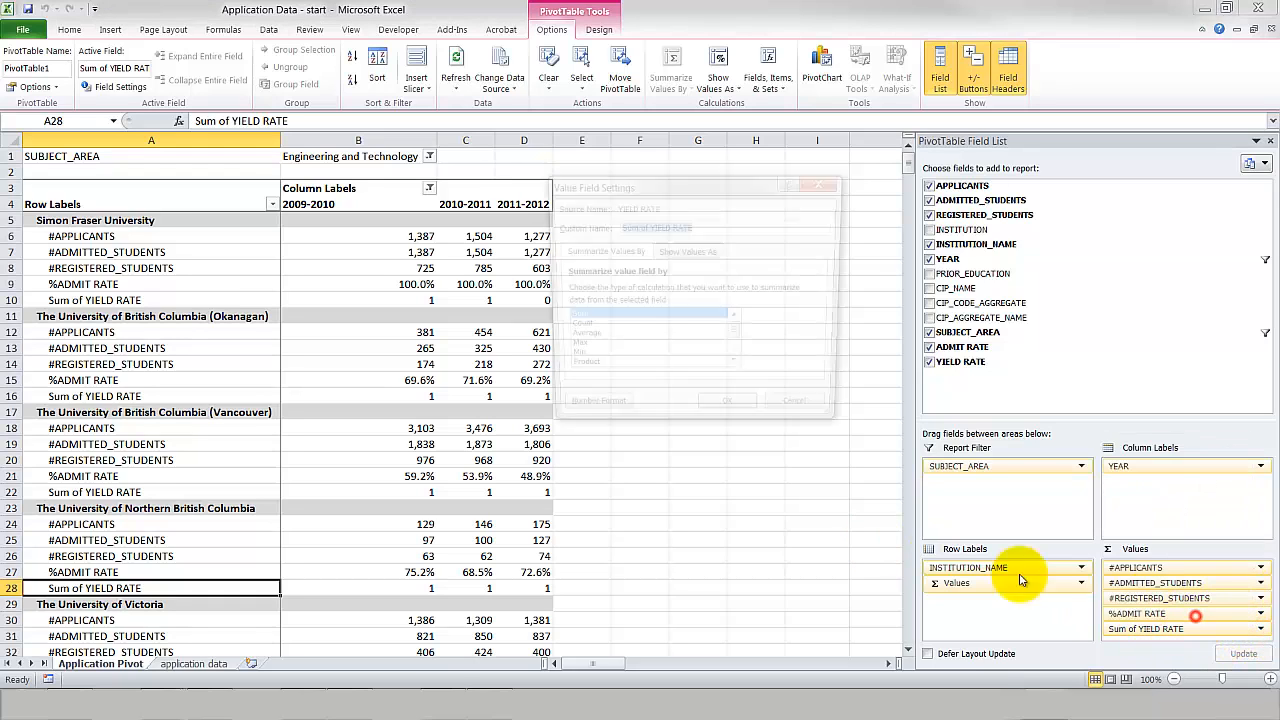
pyautogui.moveTo(648, 227); pyautogui.dragTo(540, 224)
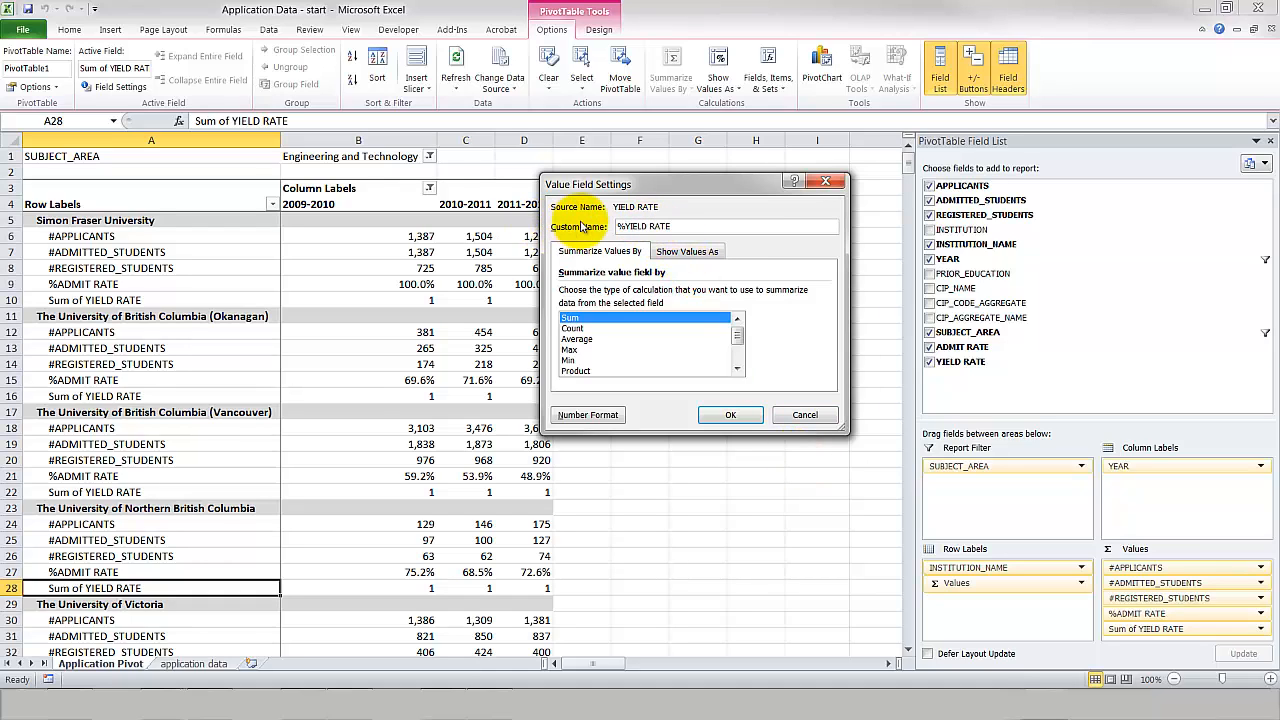
pyautogui.click(686, 251)
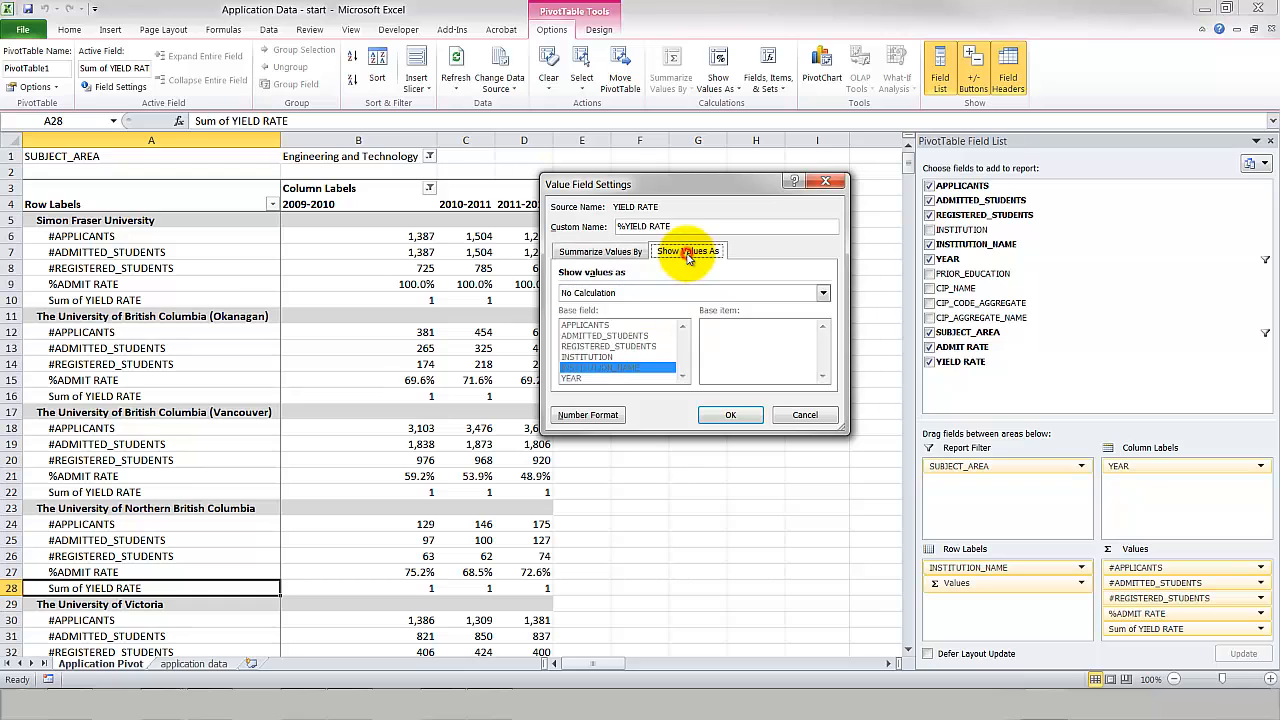
# Format the %YIELD RATE value field as Percentage with 1 decimal place.
pyautogui.click(590, 415)
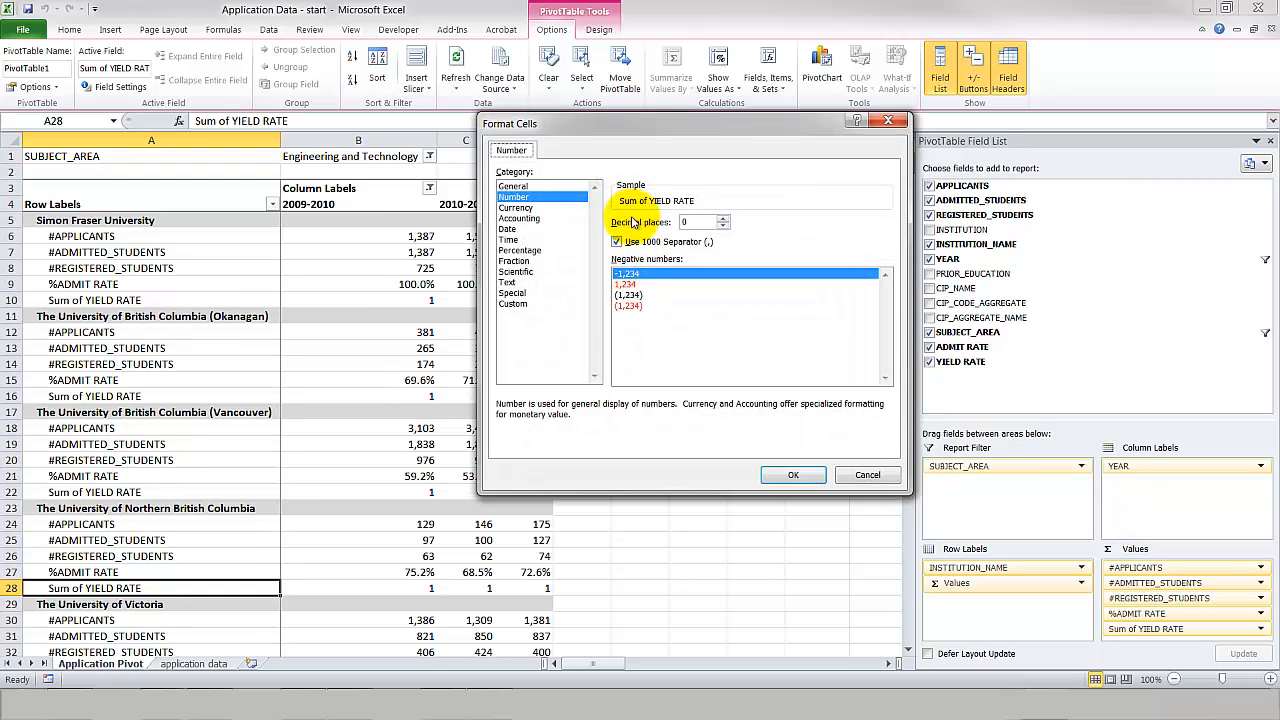
pyautogui.click(514, 197)
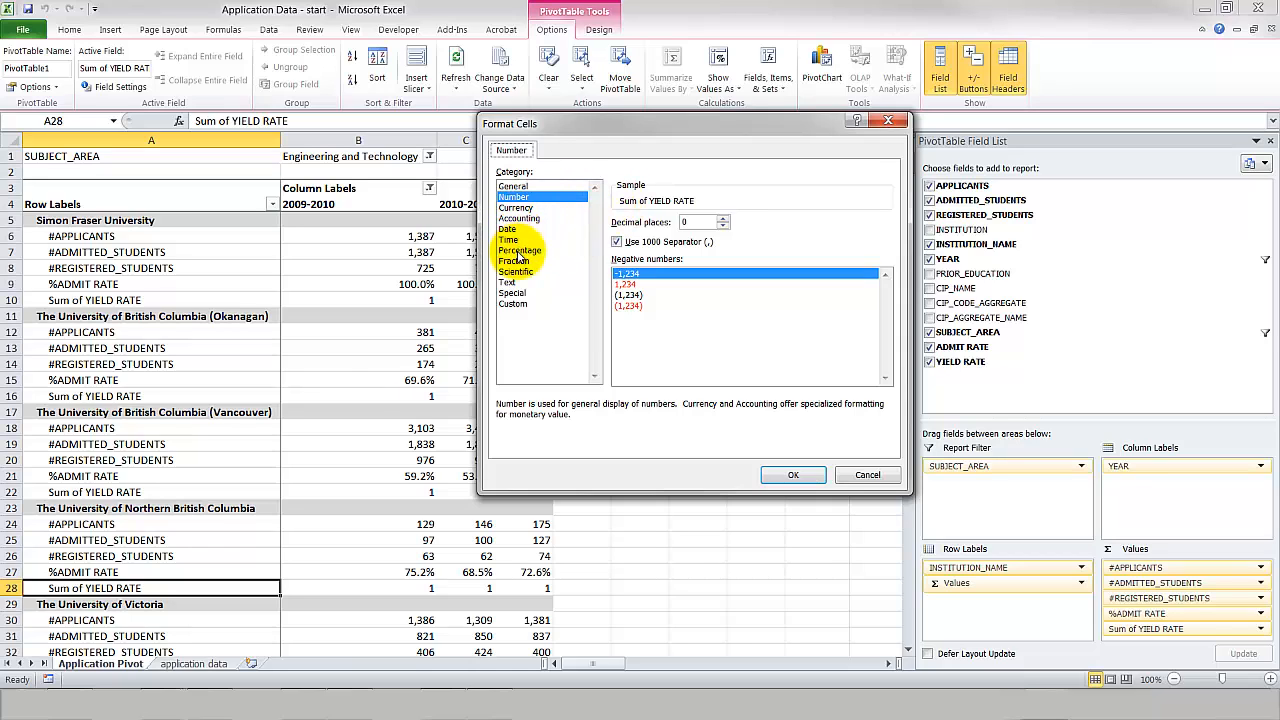
pyautogui.click(522, 250)
pyautogui.click(723, 218)
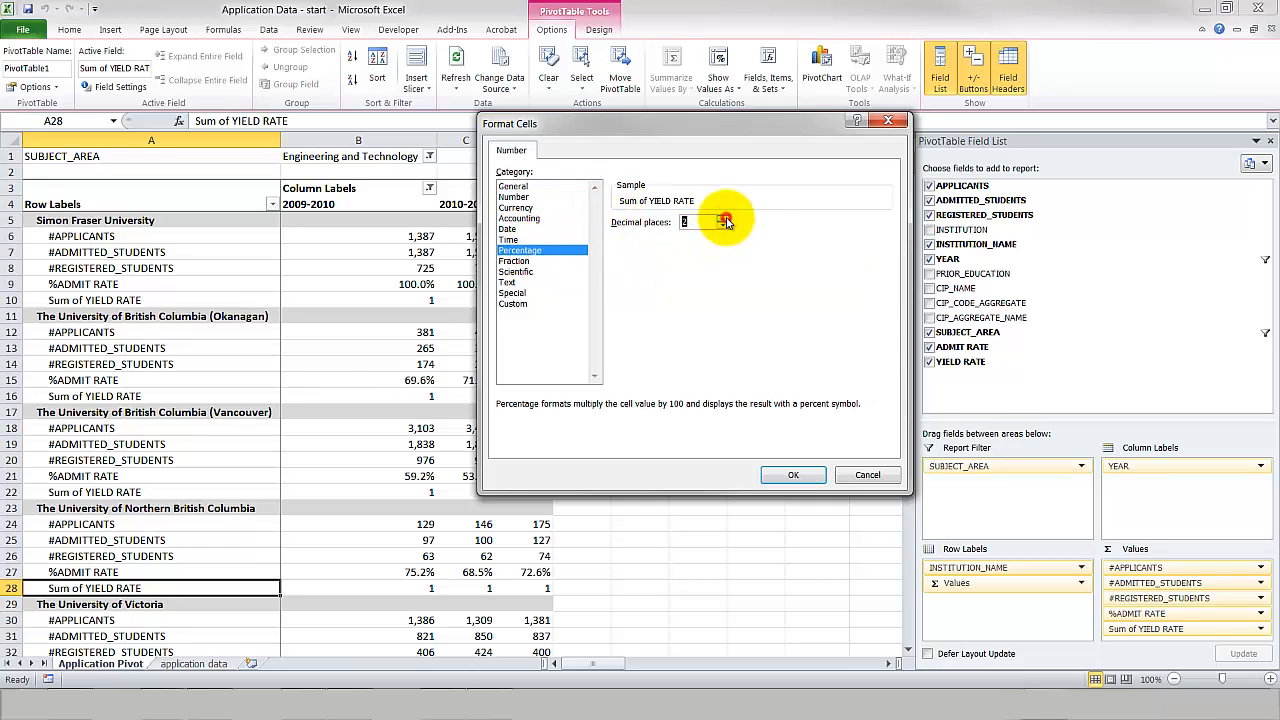
pyautogui.click(790, 475)
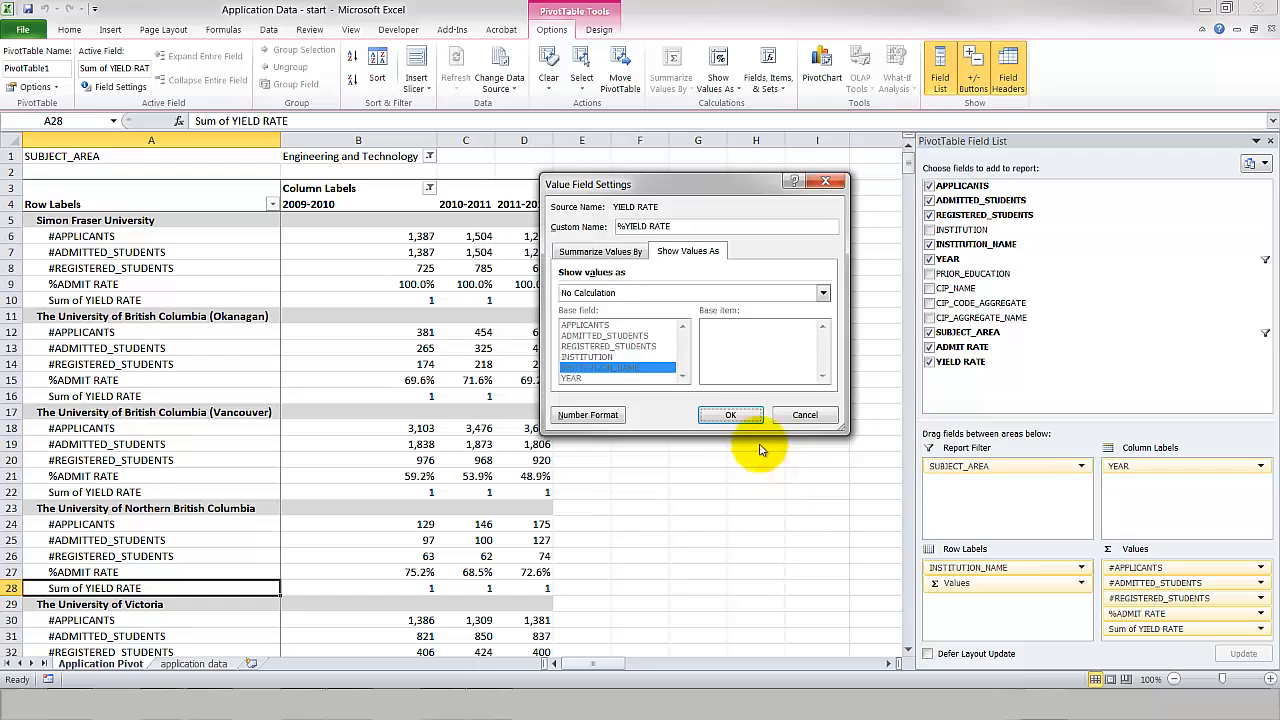
pyautogui.click(731, 416)
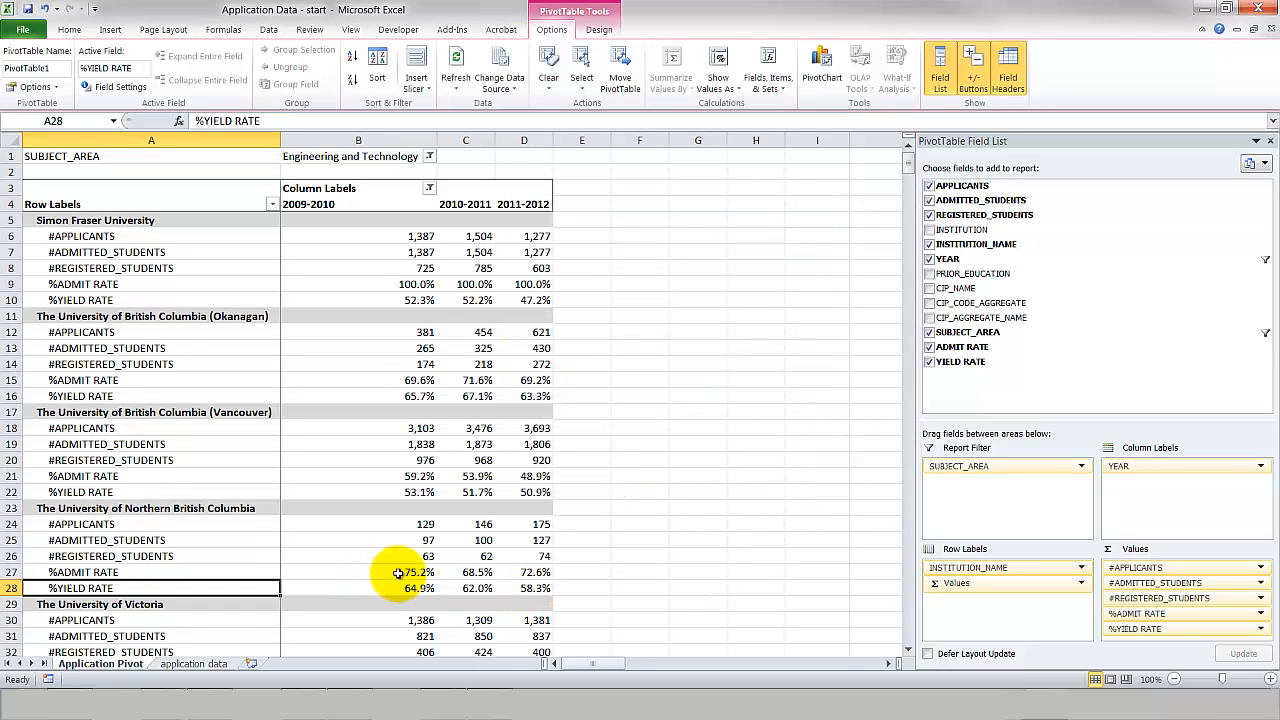
# Summarize the %YIELD RATE value field by Average.
pyautogui.moveTo(398, 589)
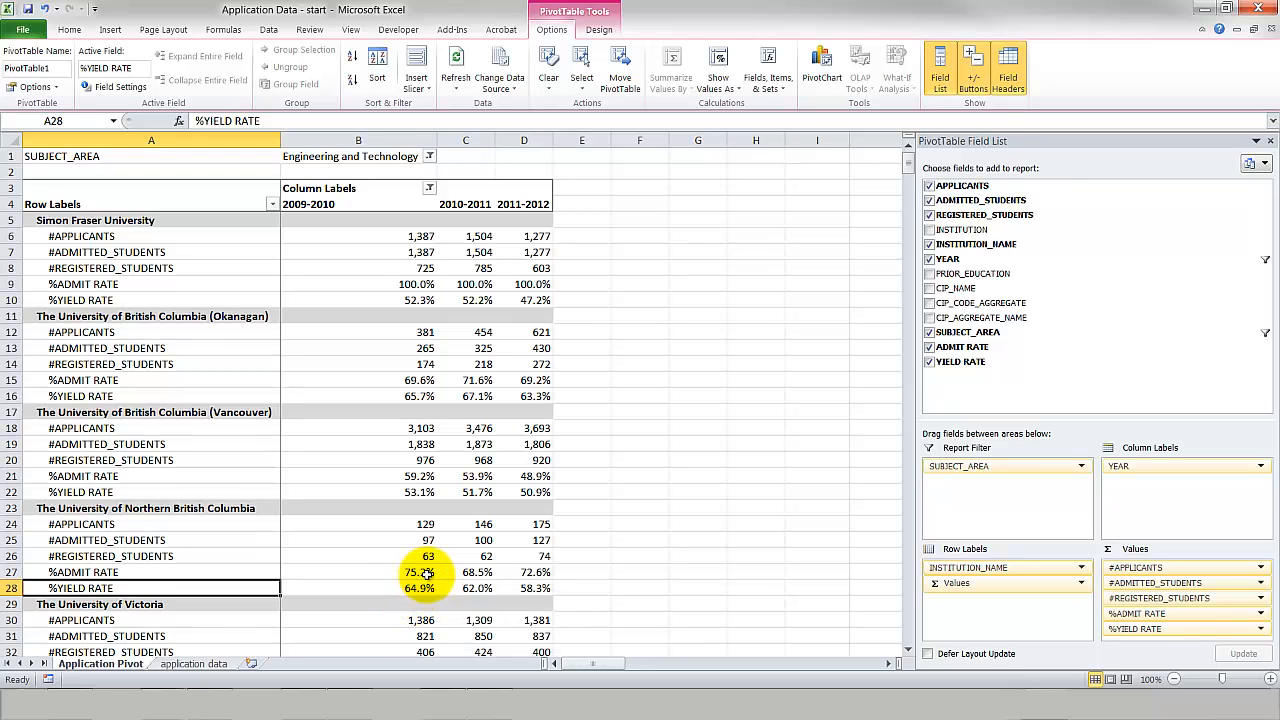
pyautogui.scroll(-2, 440, 605)
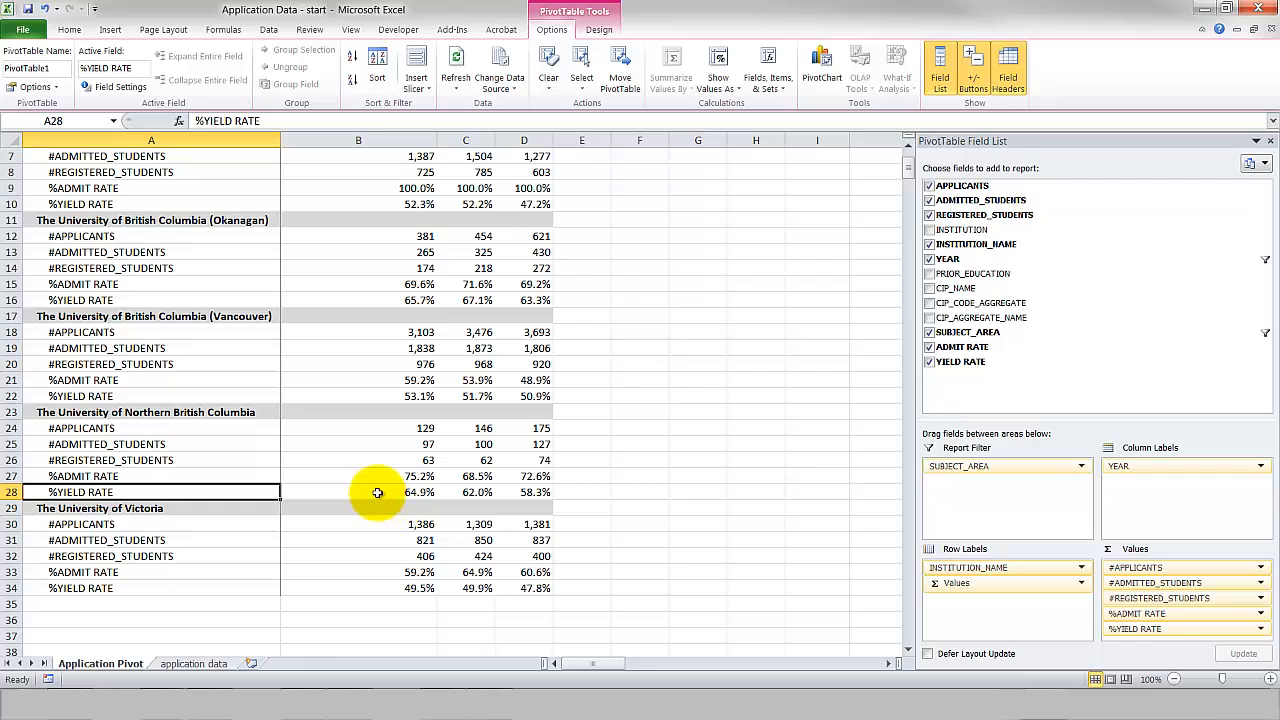
pyautogui.moveTo(415, 492); pyautogui.dragTo(535, 492)
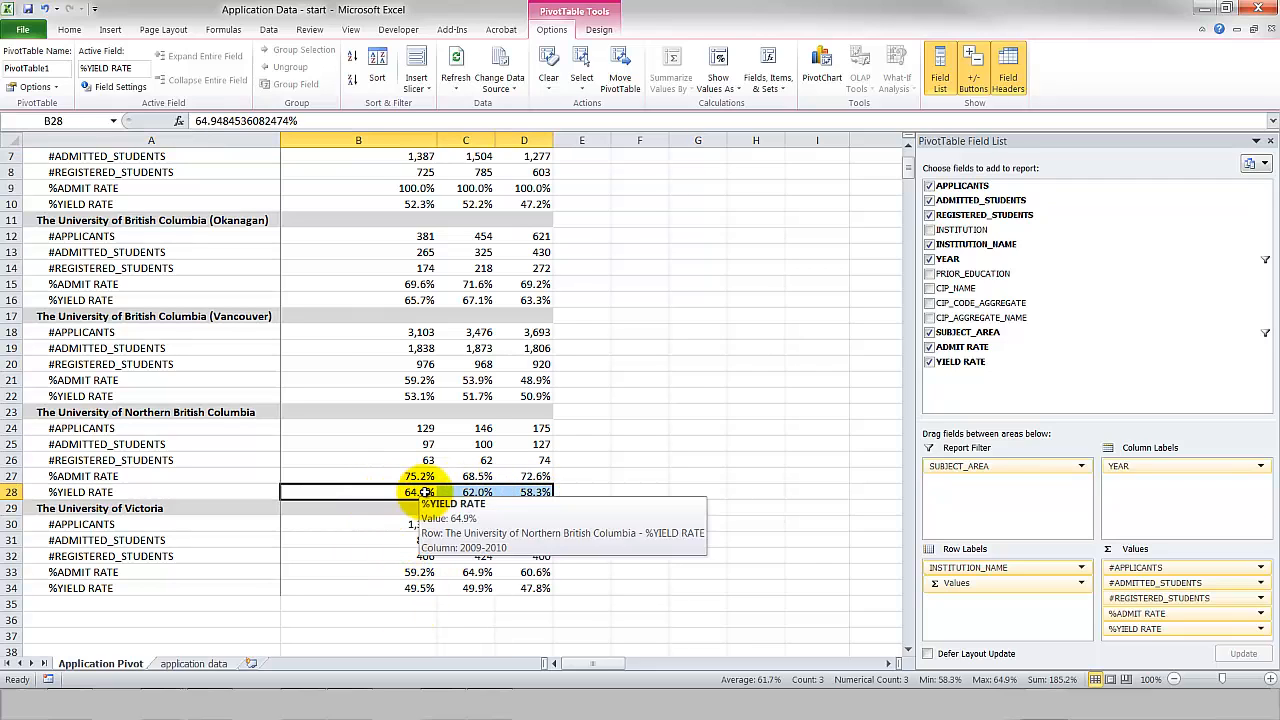
pyautogui.click(1259, 628)
pyautogui.click(1172, 611)
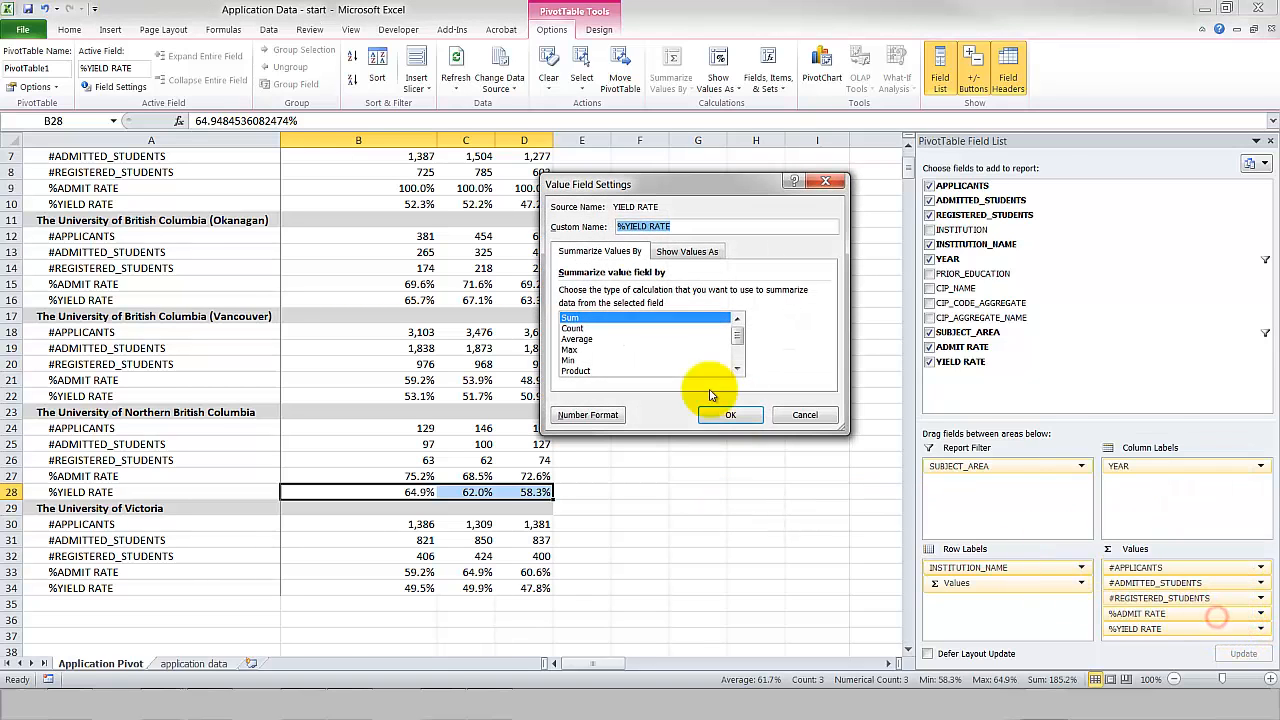
pyautogui.click(590, 339)
pyautogui.click(727, 416)
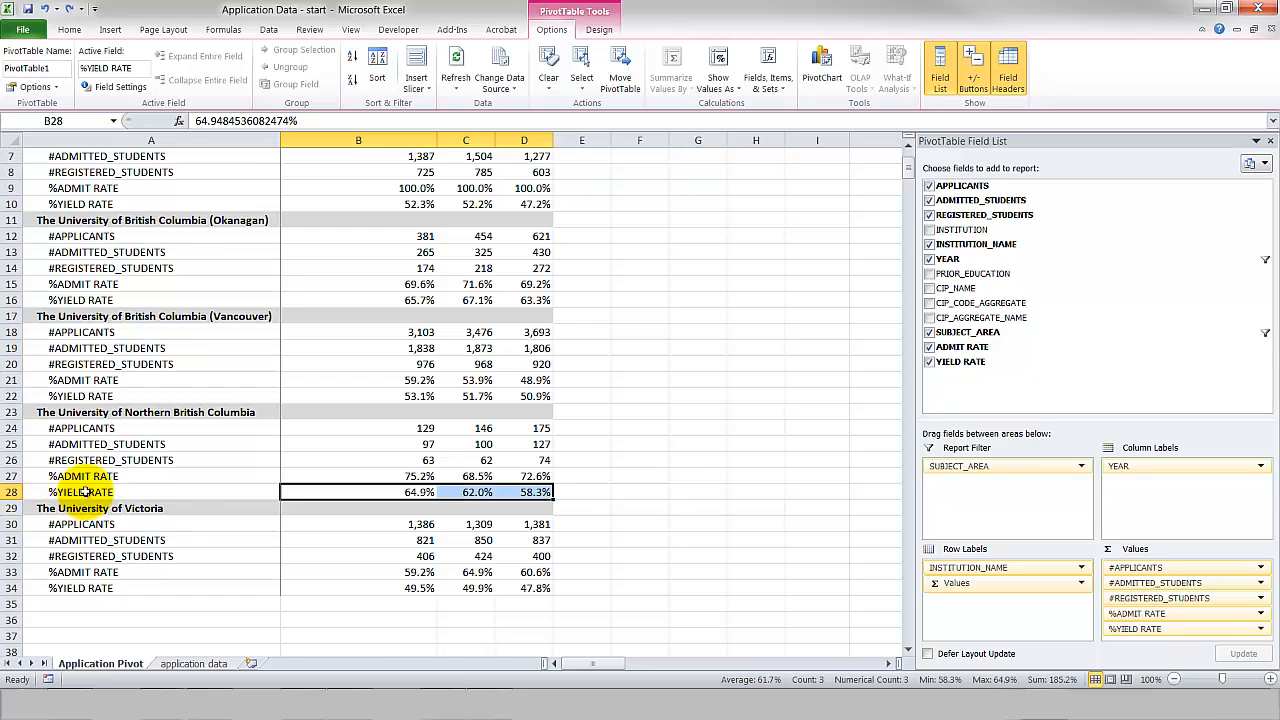
# Lay the value fields out side by side under each year, and return them to rows beneath each institution.
pyautogui.scroll(1, 245, 470)
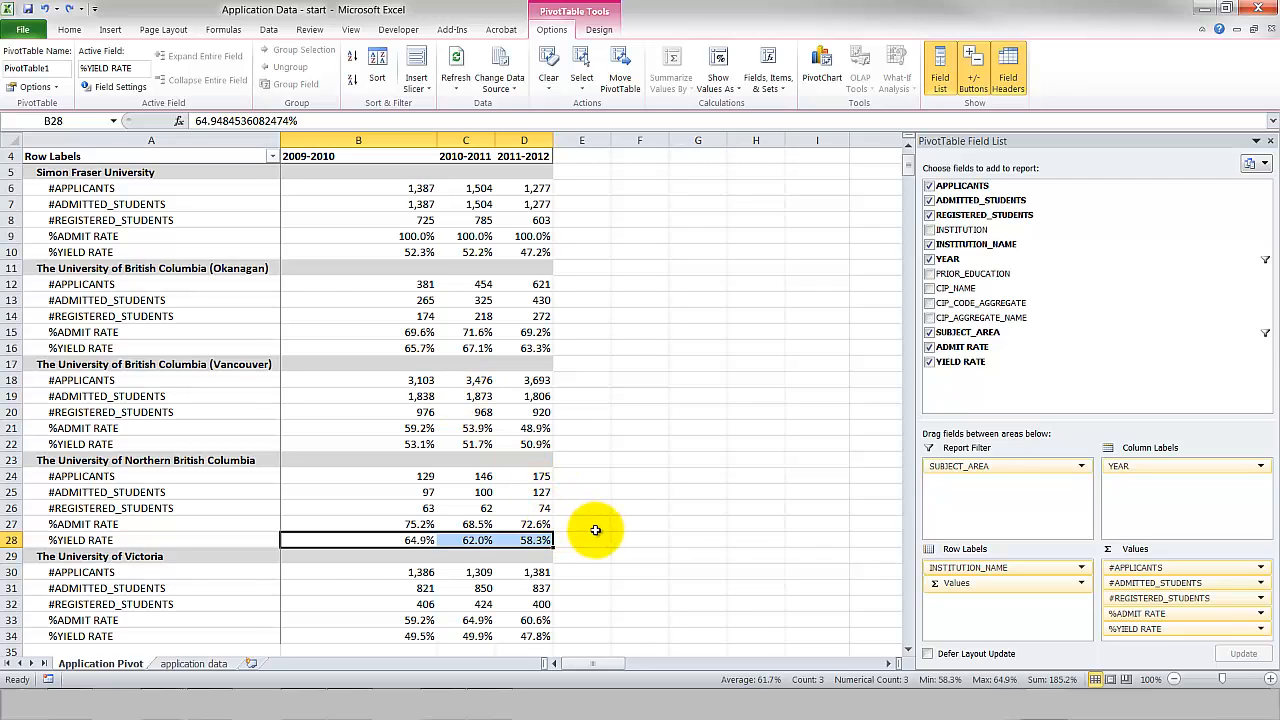
pyautogui.scroll(1, 589, 498)
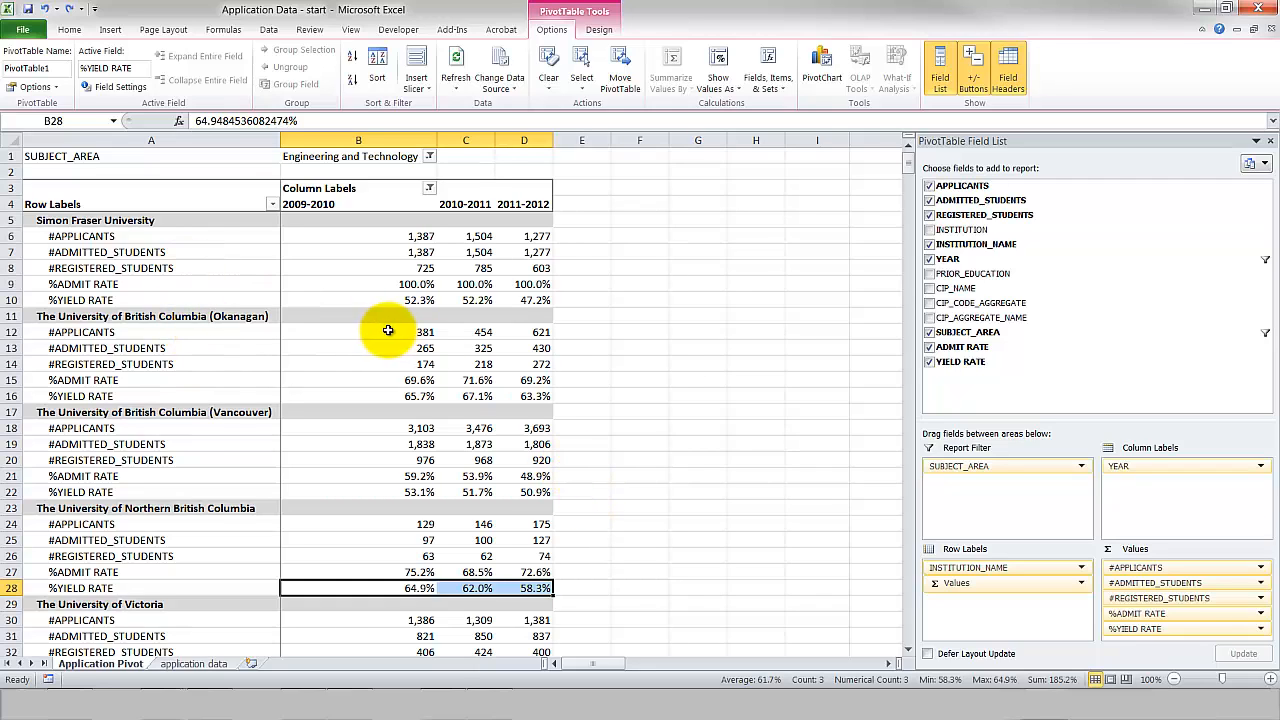
pyautogui.moveTo(378, 330)
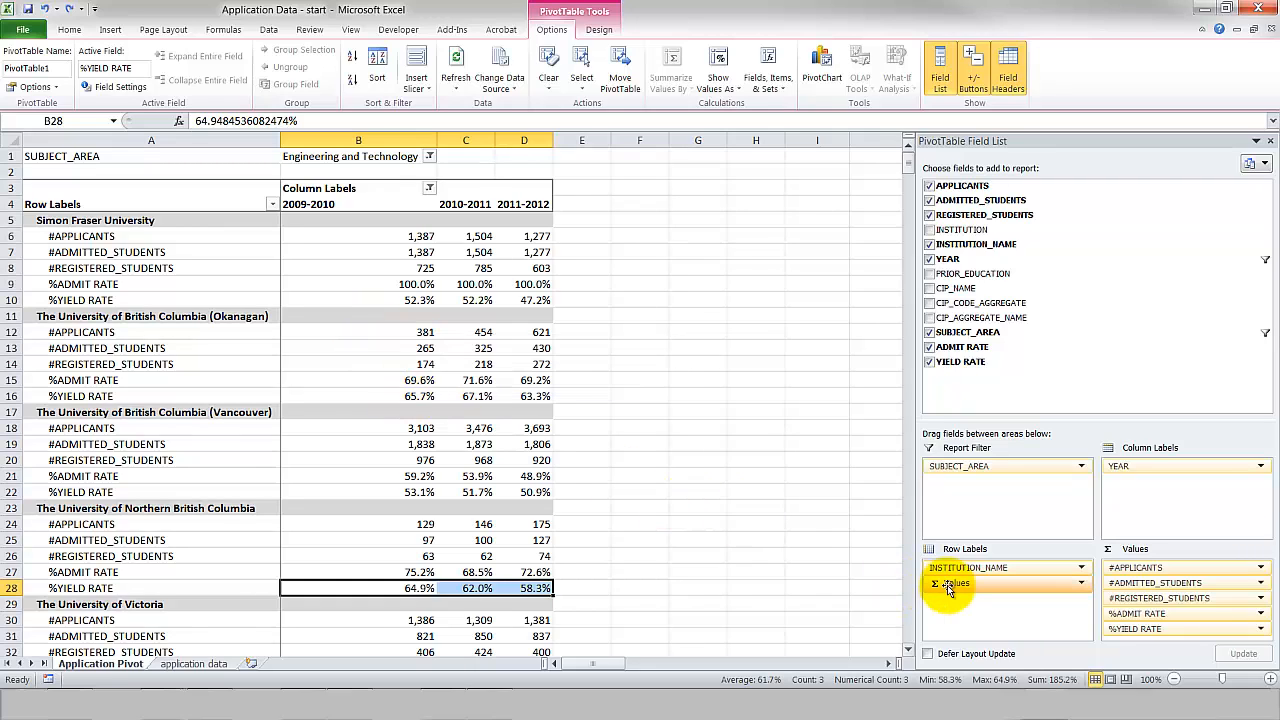
pyautogui.moveTo(950, 589); pyautogui.dragTo(1130, 510)
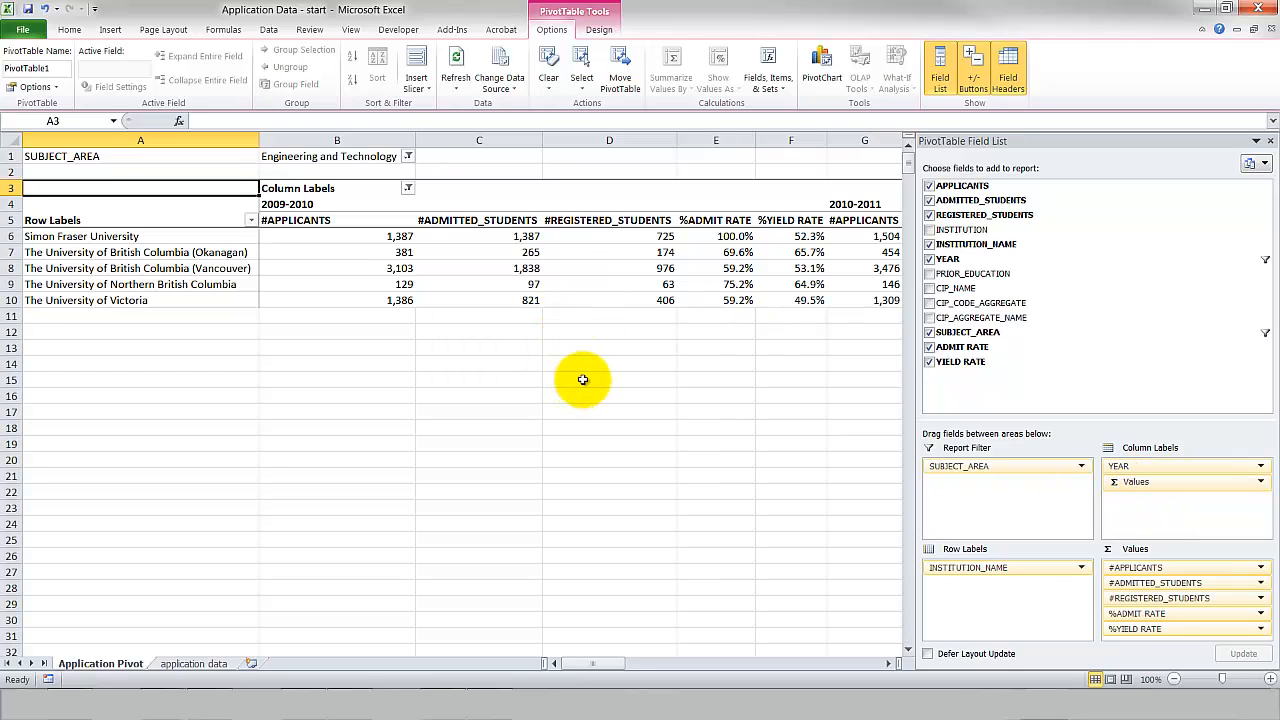
pyautogui.moveTo(1100, 486); pyautogui.dragTo(1015, 620)
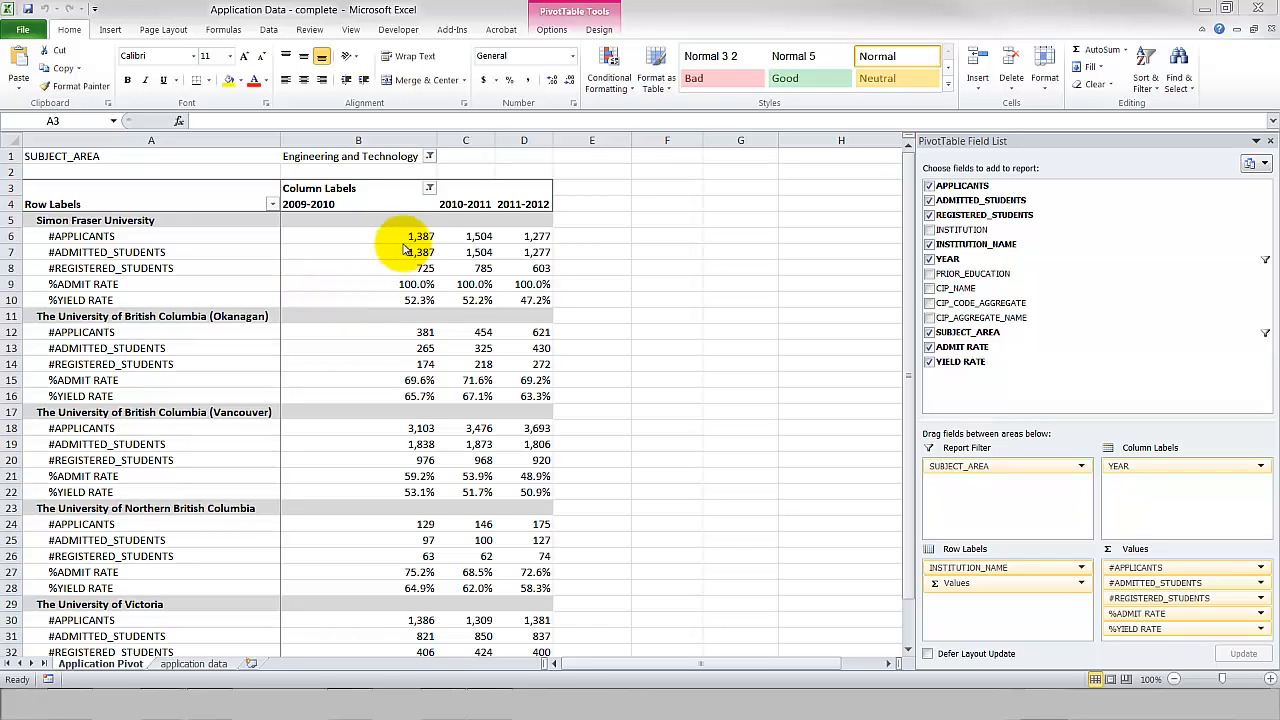
# Set the YEAR column filter to include all years from 2005-2006 to 2011-2012.
pyautogui.click(430, 189)
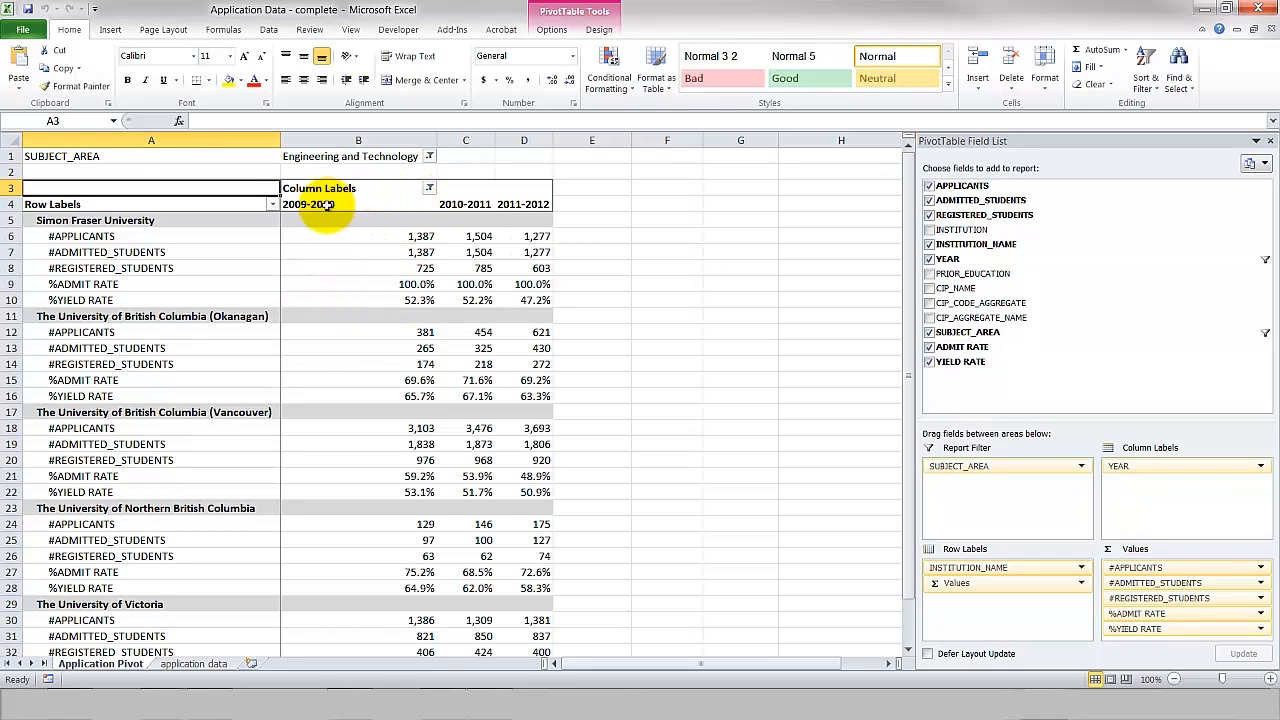
pyautogui.moveTo(300, 204); pyautogui.dragTo(545, 195)
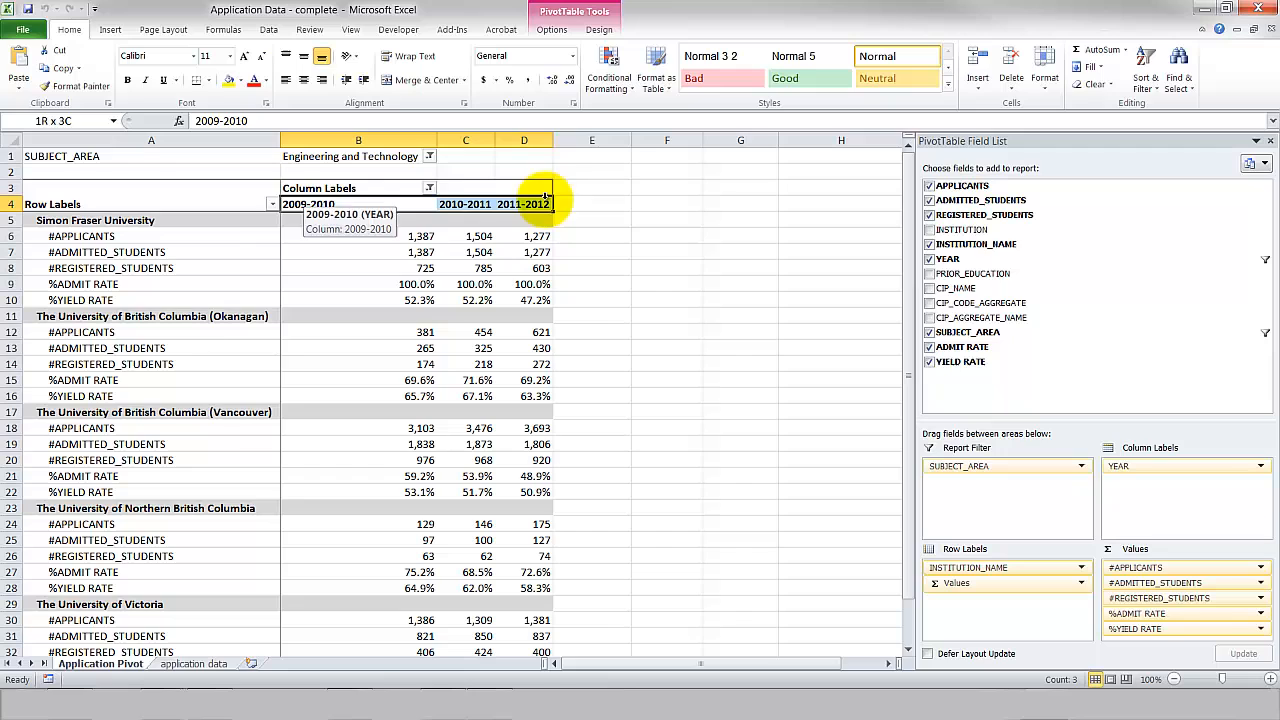
pyautogui.click(429, 188)
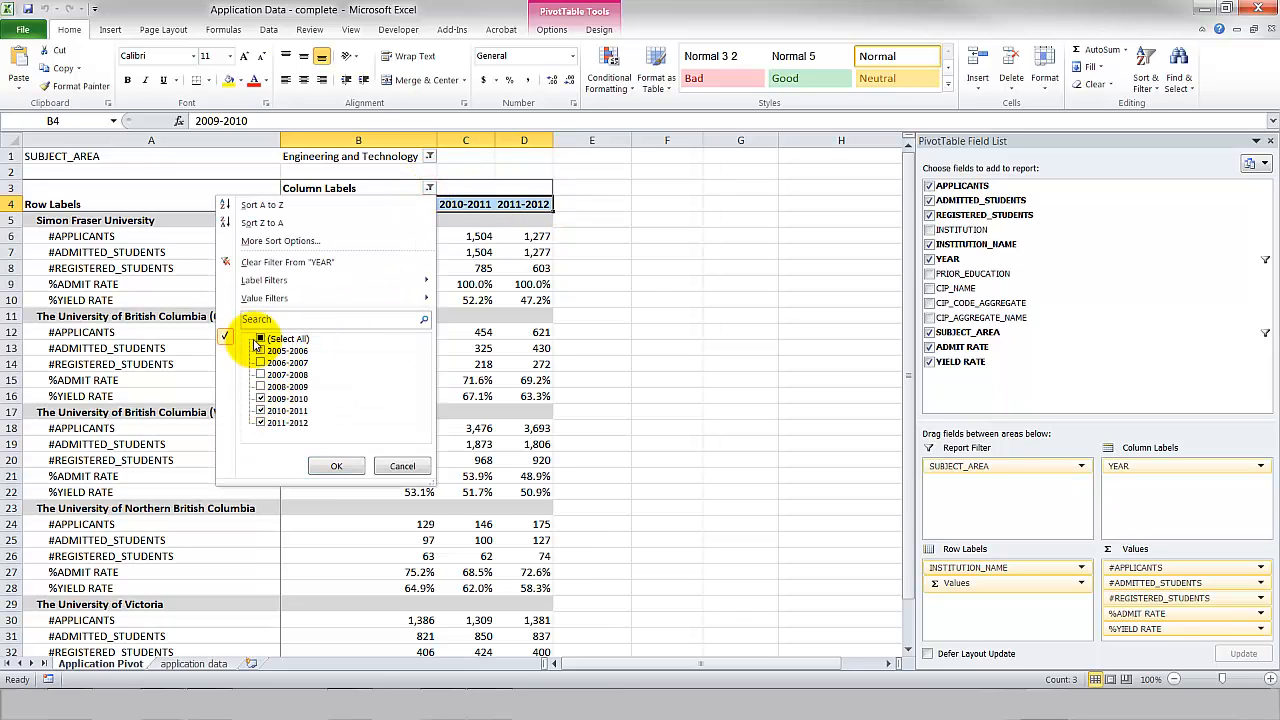
pyautogui.click(260, 339)
pyautogui.click(337, 466)
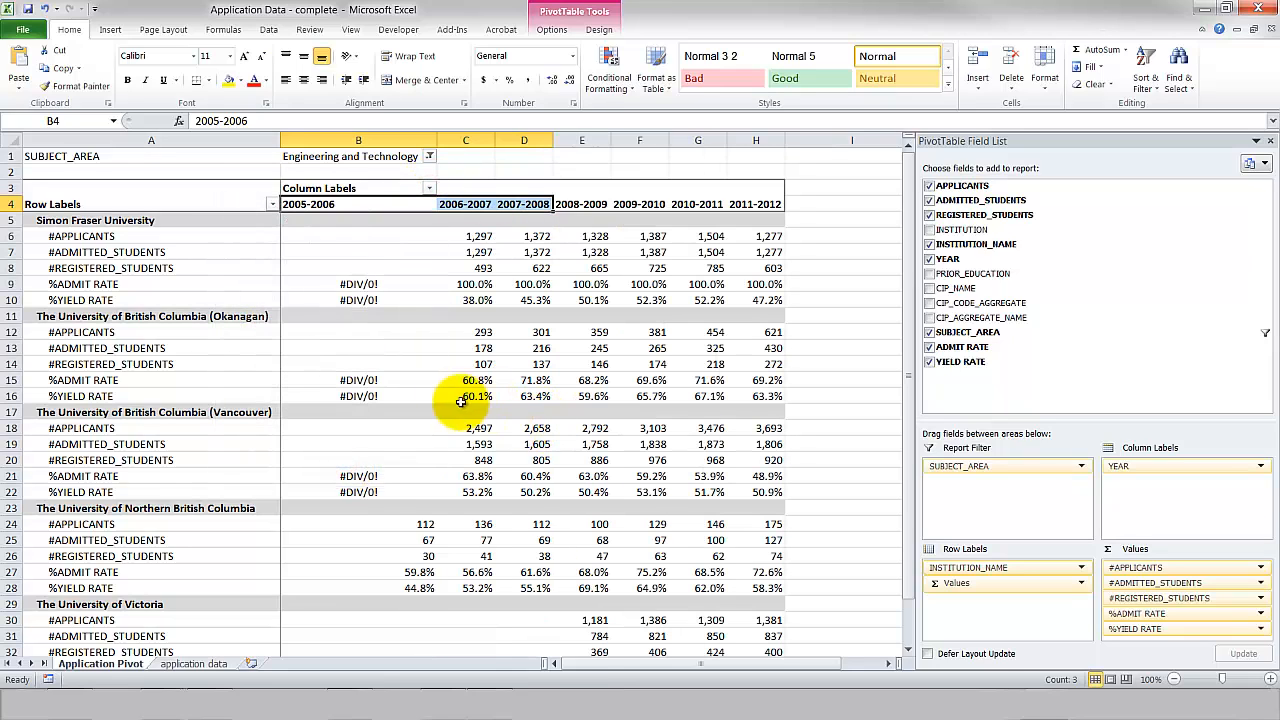
# Select the 2005-2006 admit and yield rate cells of the first three institutions one after another to examine their errors.
pyautogui.moveTo(358, 285); pyautogui.dragTo(360, 300)
pyautogui.moveTo(383, 381); pyautogui.dragTo(371, 392)
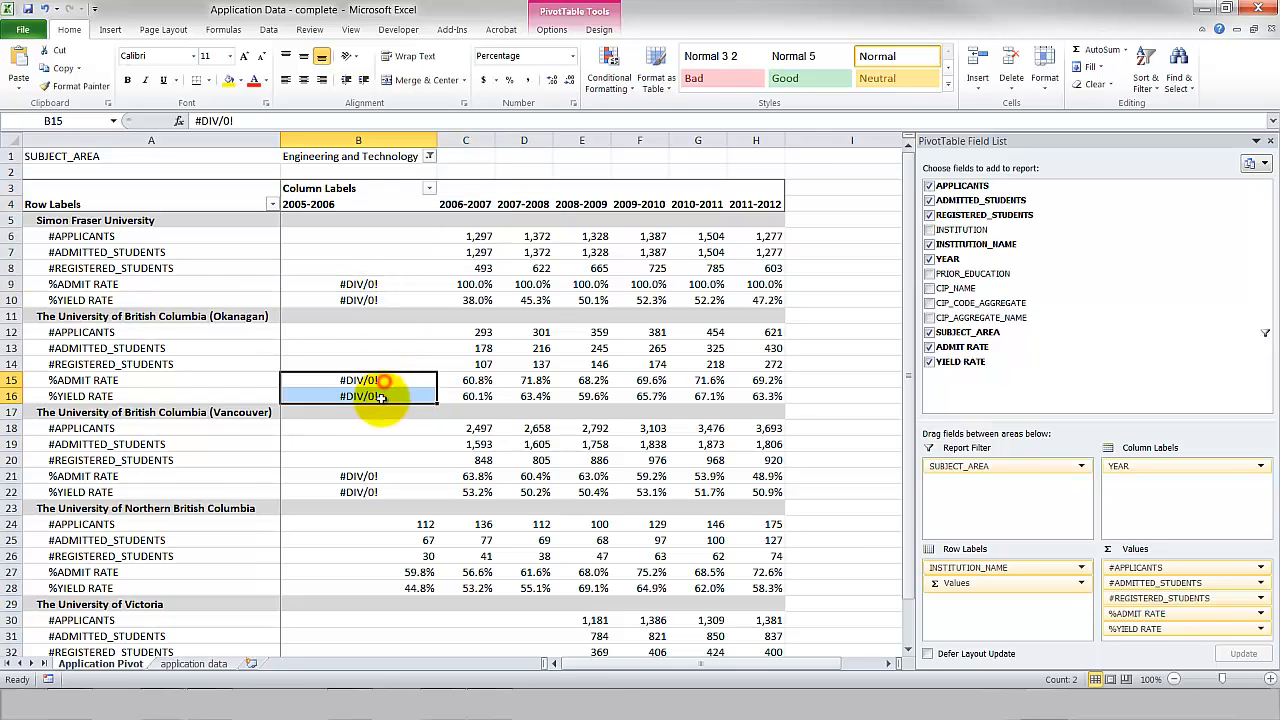
pyautogui.moveTo(362, 475); pyautogui.dragTo(363, 492)
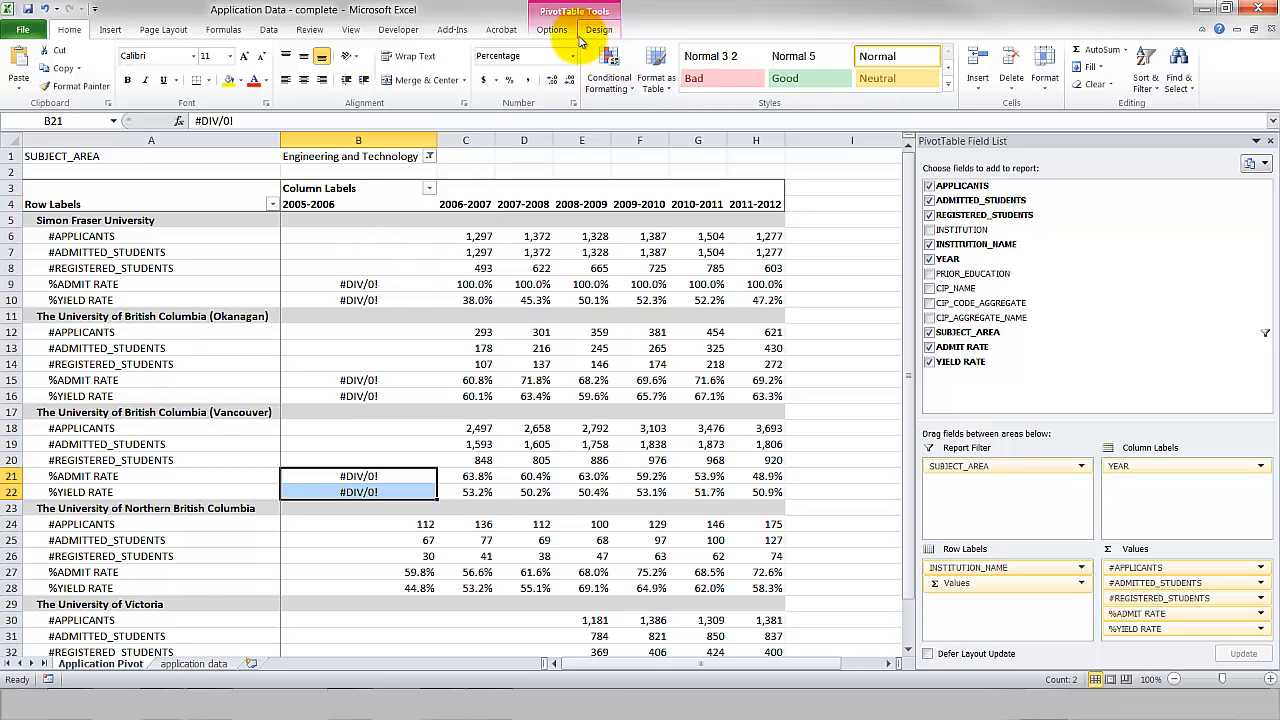
# Open the existing ADMIT RATE calculated field for editing and review its formula.
pyautogui.click(551, 30)
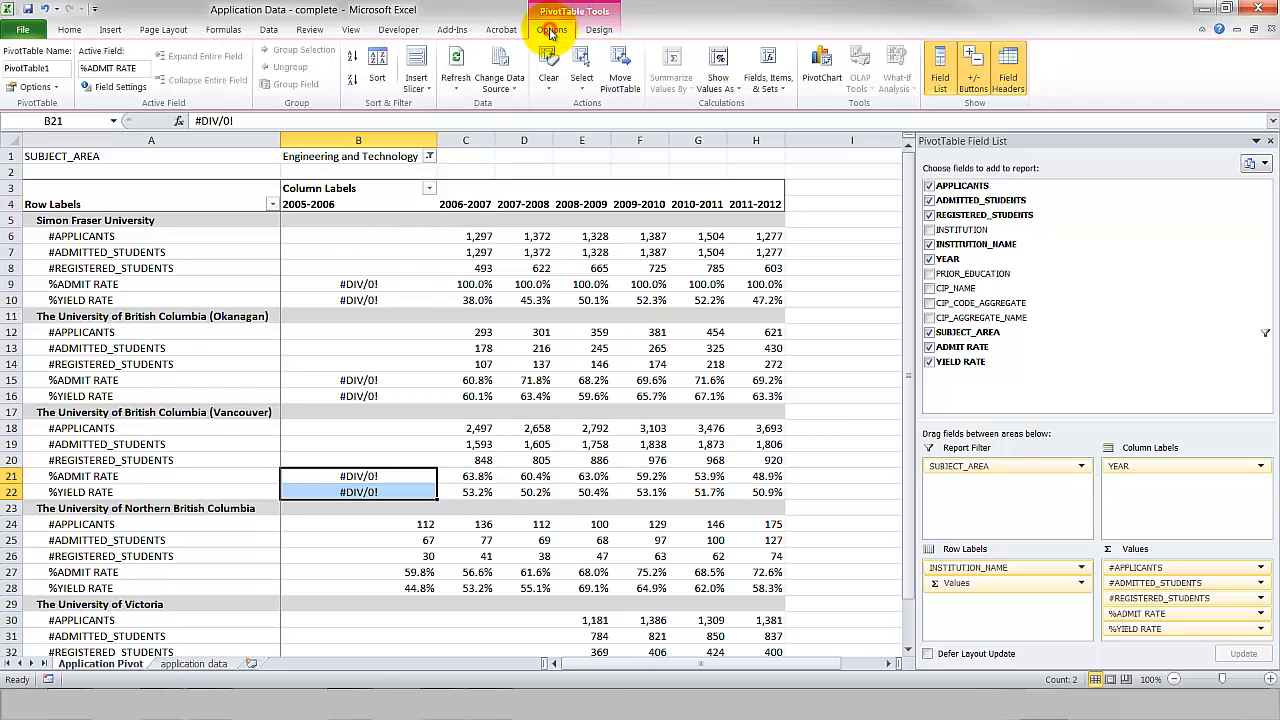
pyautogui.click(767, 80)
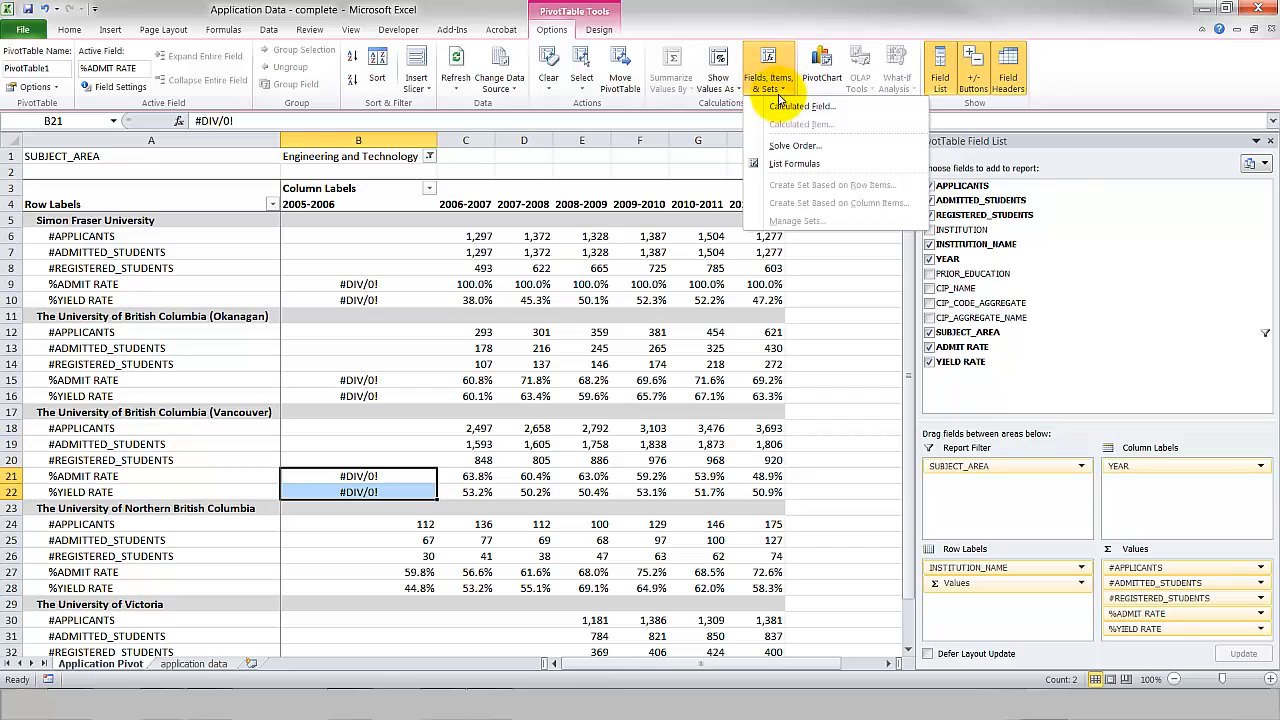
pyautogui.click(780, 108)
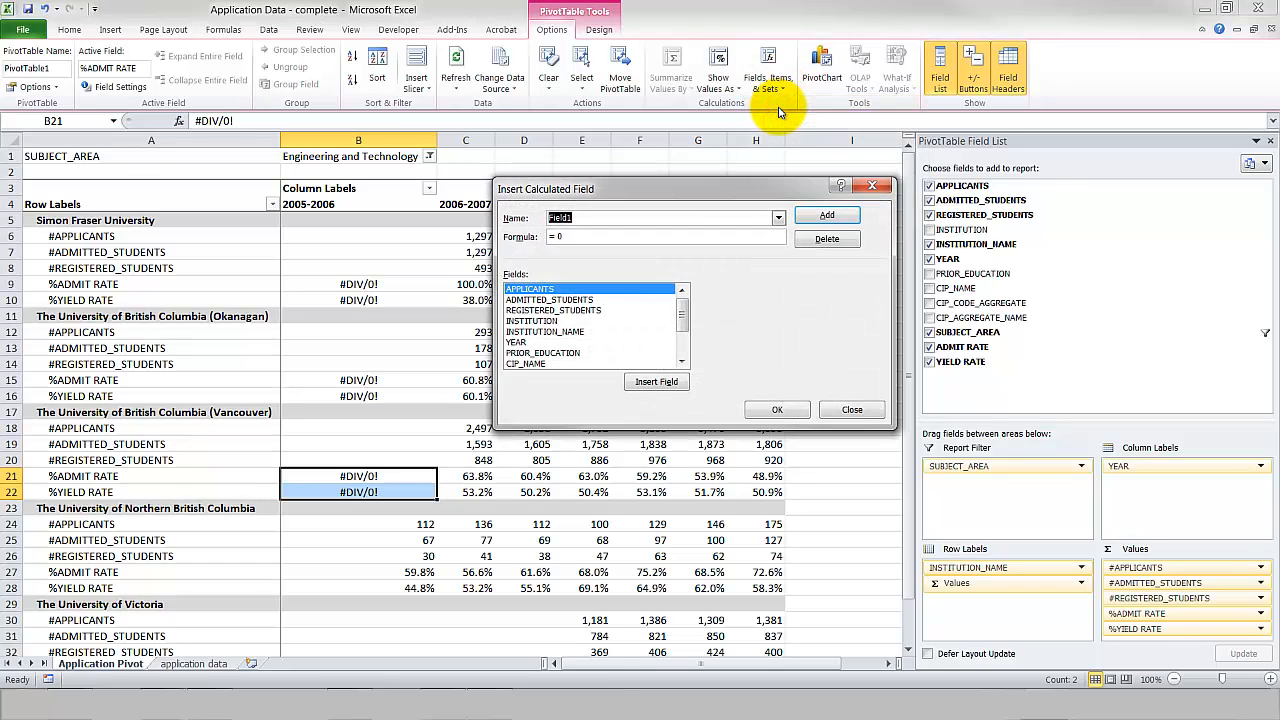
pyautogui.moveTo(589, 203); pyautogui.dragTo(454, 245)
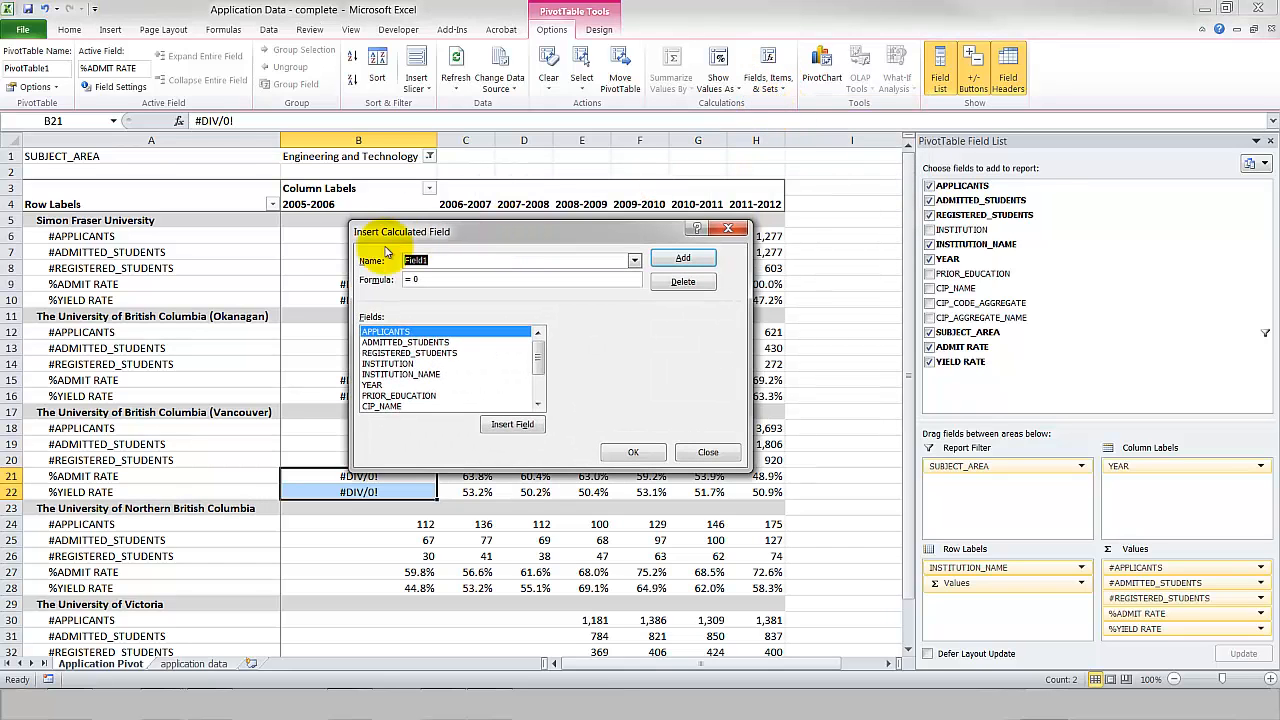
pyautogui.click(633, 262)
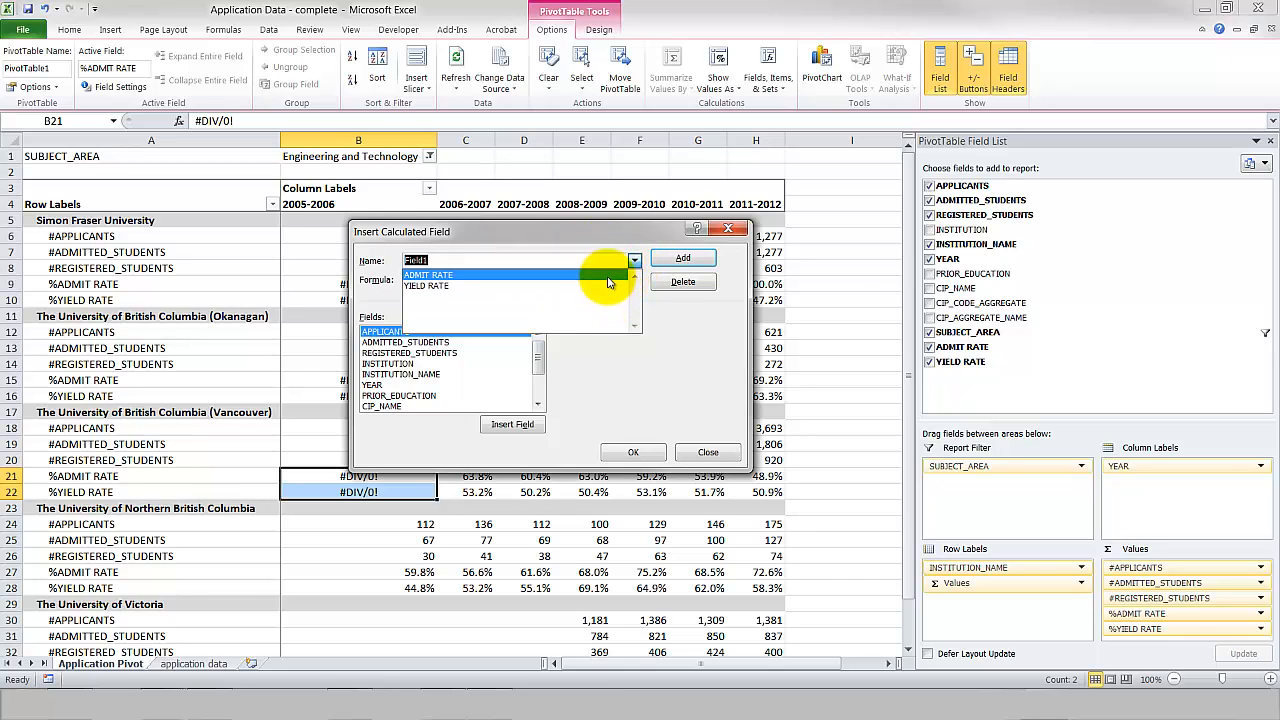
pyautogui.click(607, 276)
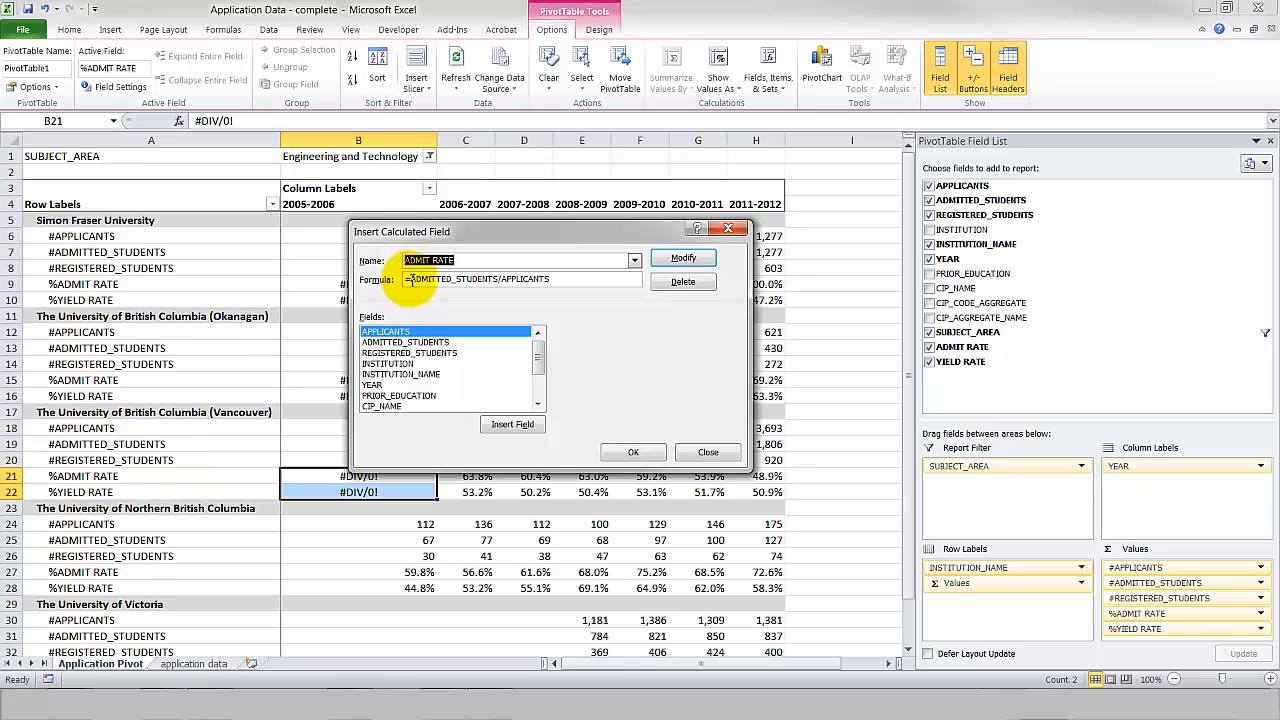
pyautogui.moveTo(413, 280); pyautogui.dragTo(573, 277)
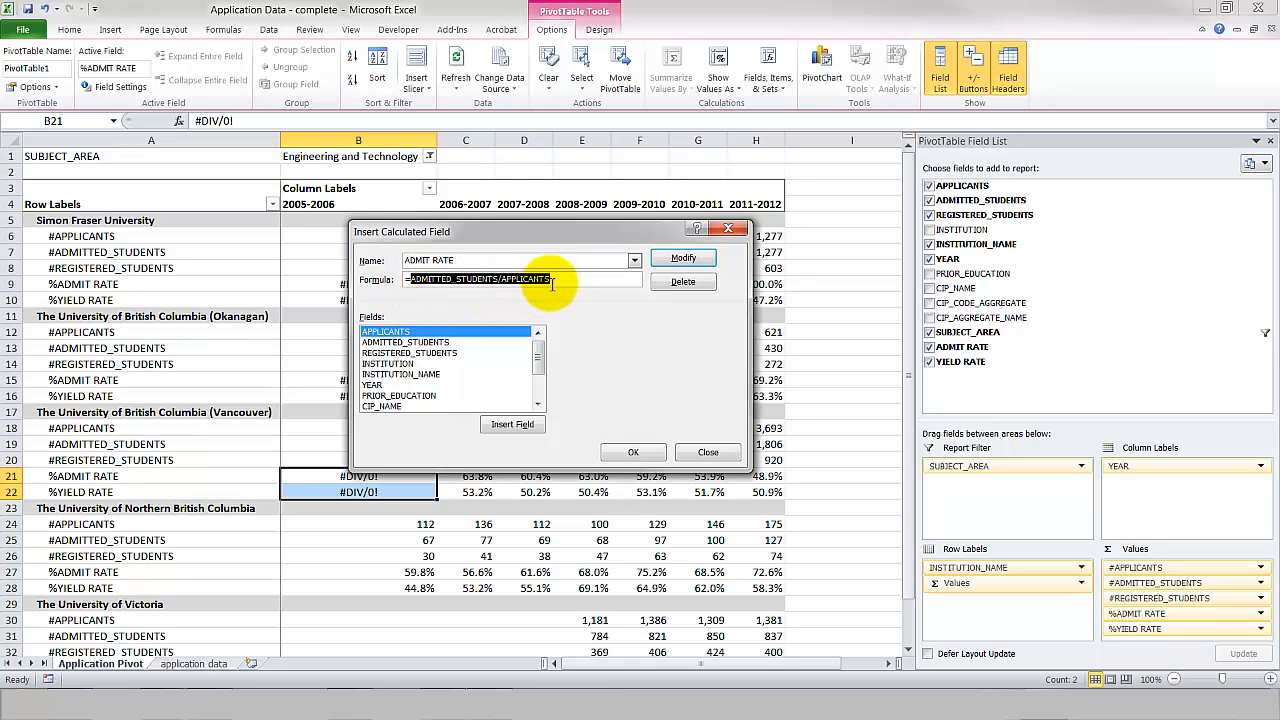
pyautogui.click(563, 280)
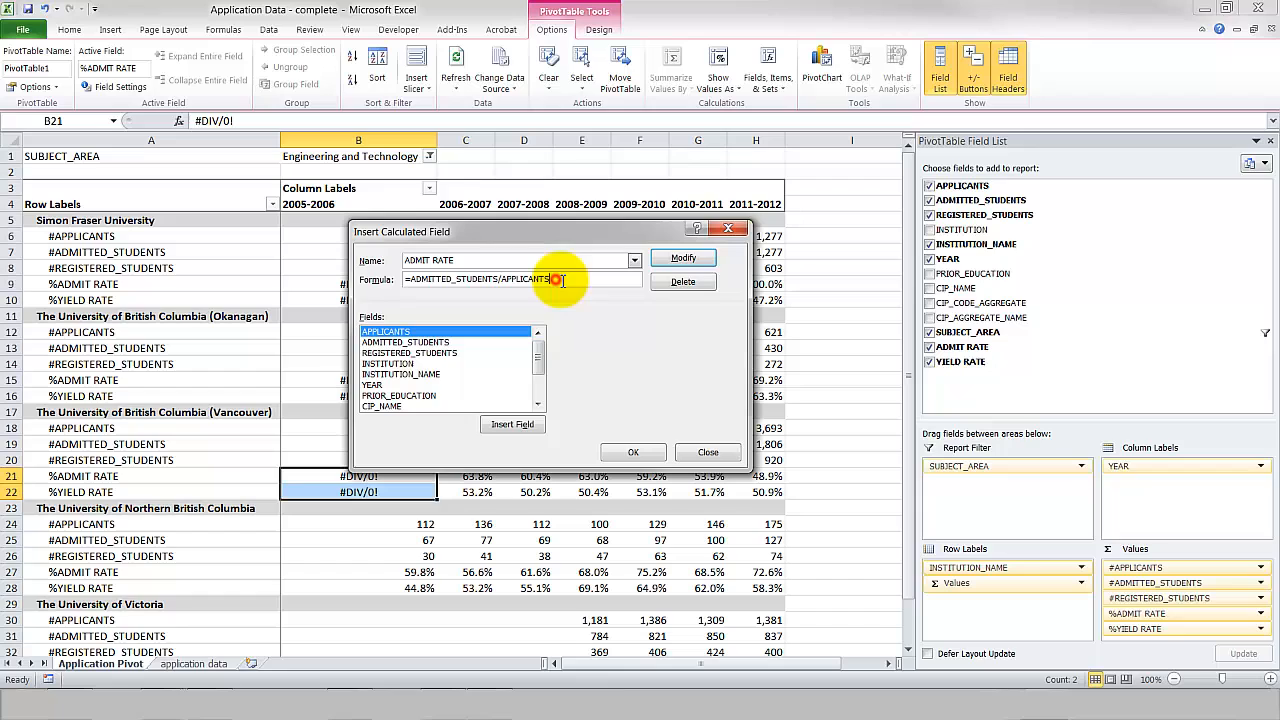
pyautogui.click(499, 280)
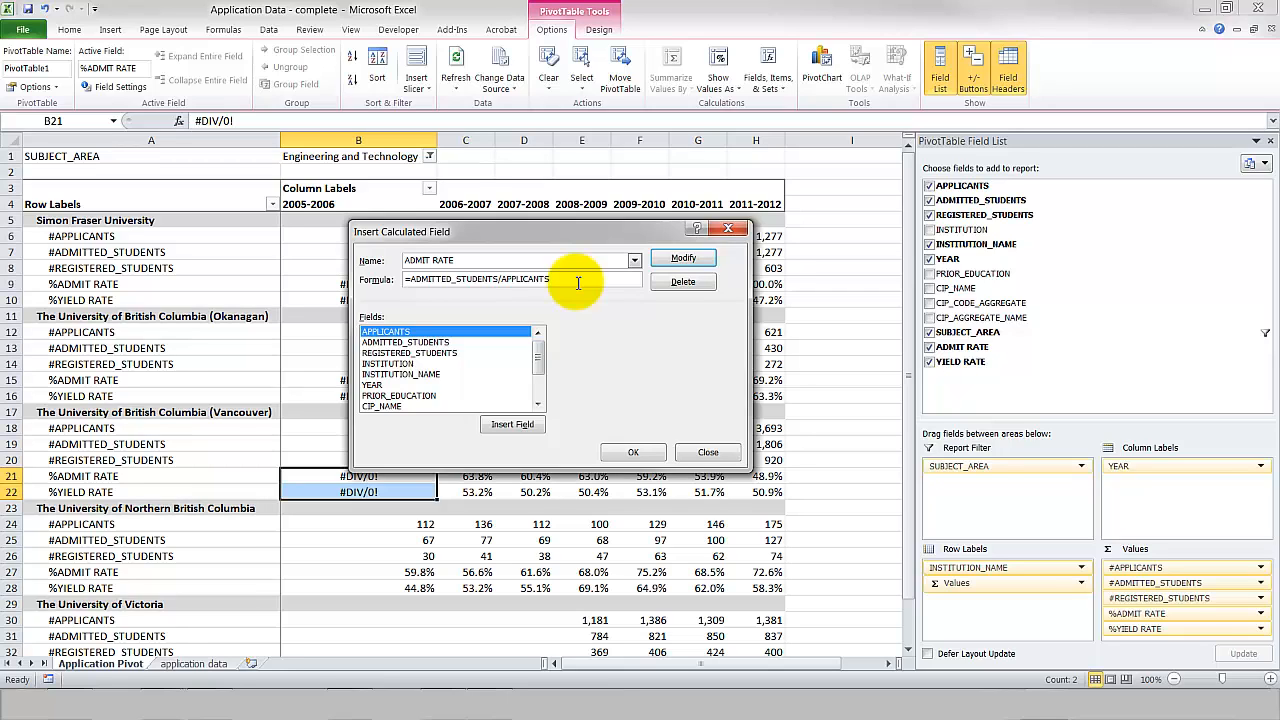
pyautogui.moveTo(558, 231); pyautogui.dragTo(620, 229)
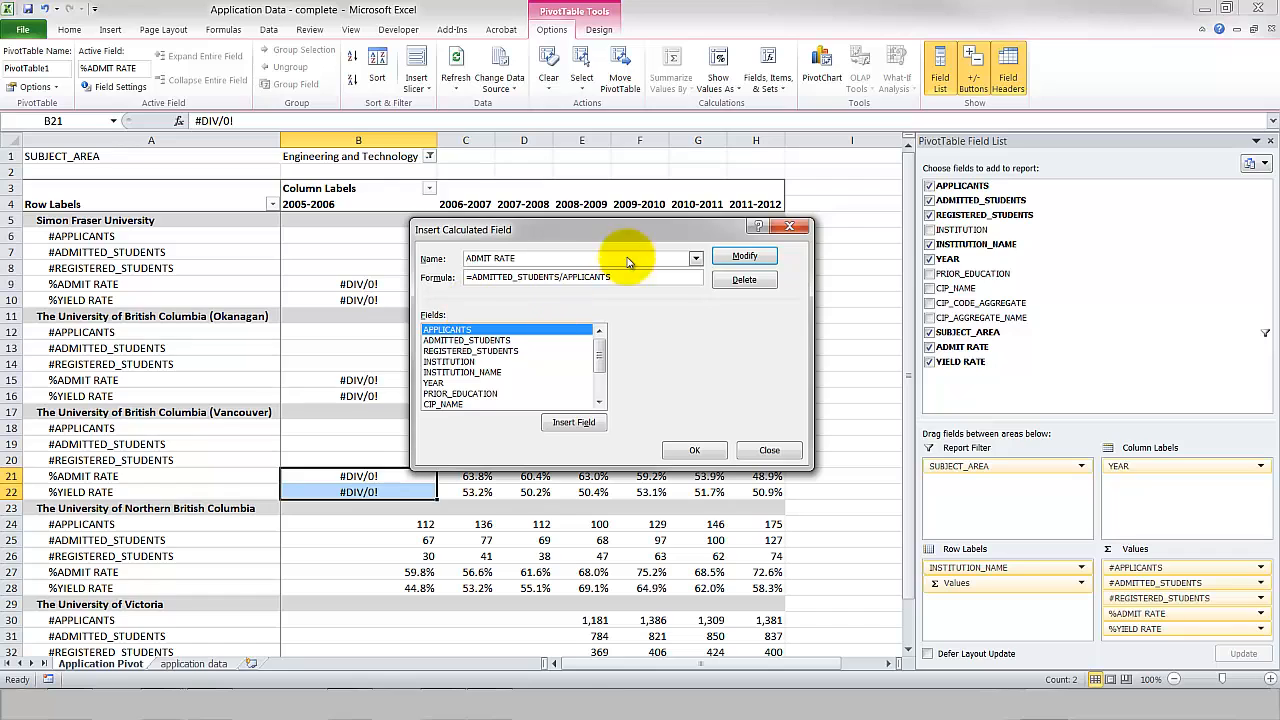
# Wrap the ADMIT RATE formula's ADMITTED_STUDENTS/APPLICANTS division in IFERROR, with an empty string ("") as the fallback value.
pyautogui.click(471, 279)
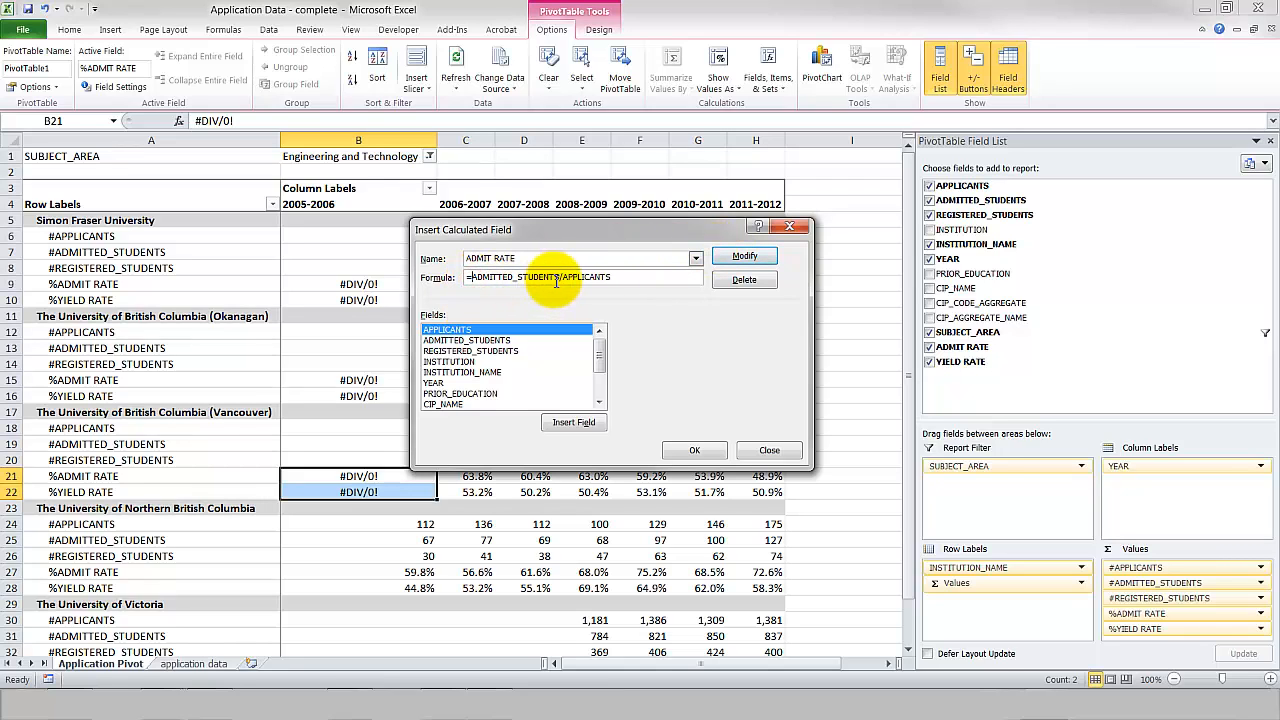
pyautogui.write('iferror(')
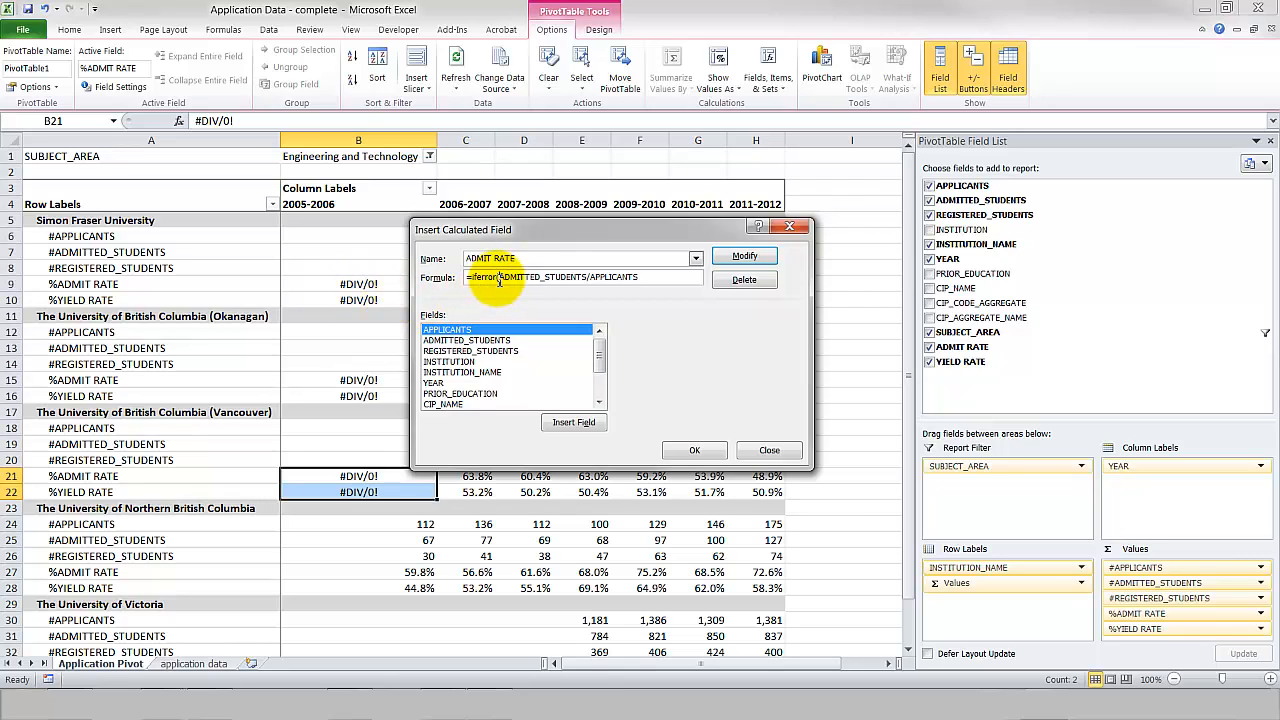
pyautogui.moveTo(500, 281); pyautogui.dragTo(636, 281)
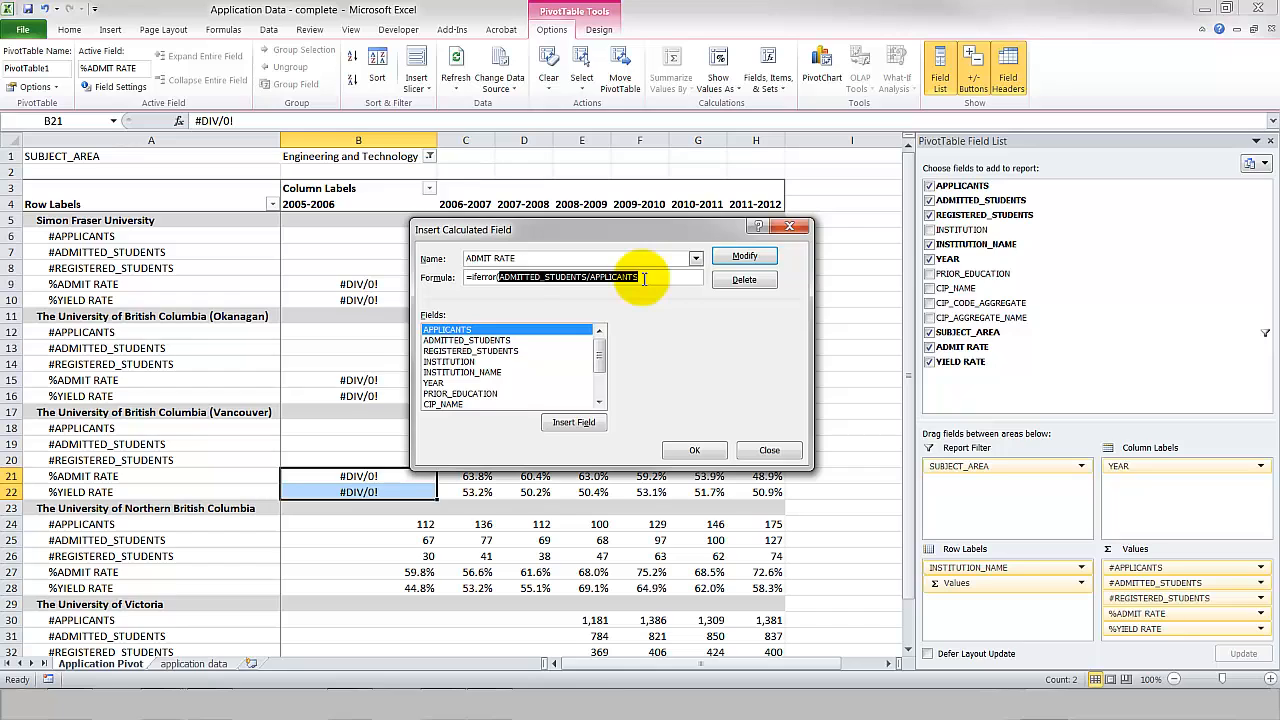
pyautogui.click(644, 279)
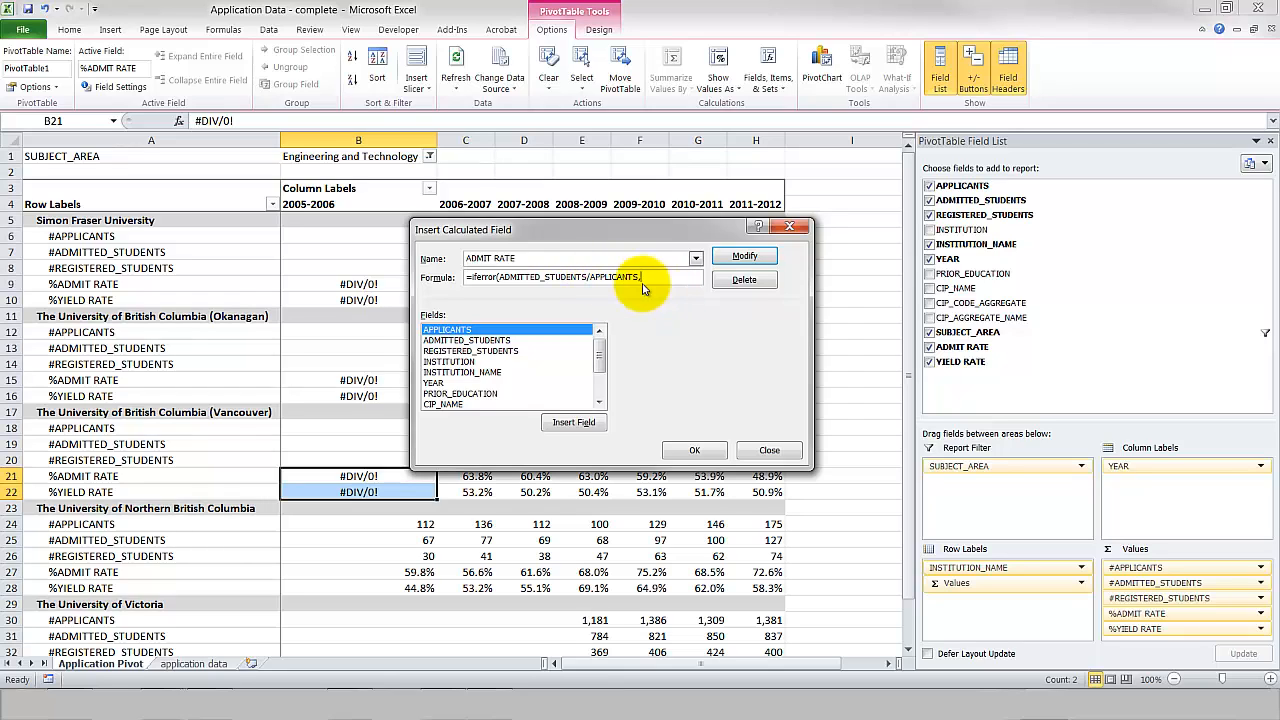
pyautogui.moveTo(496, 277); pyautogui.dragTo(635, 273)
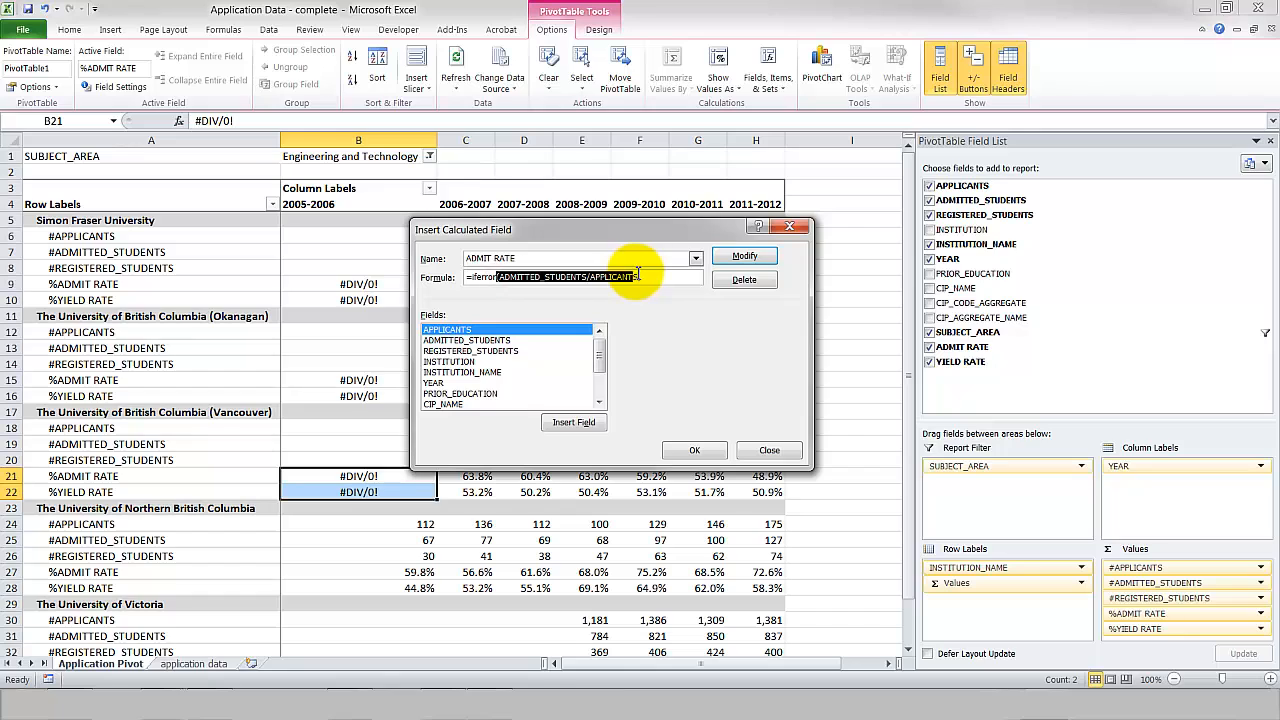
pyautogui.click(644, 277)
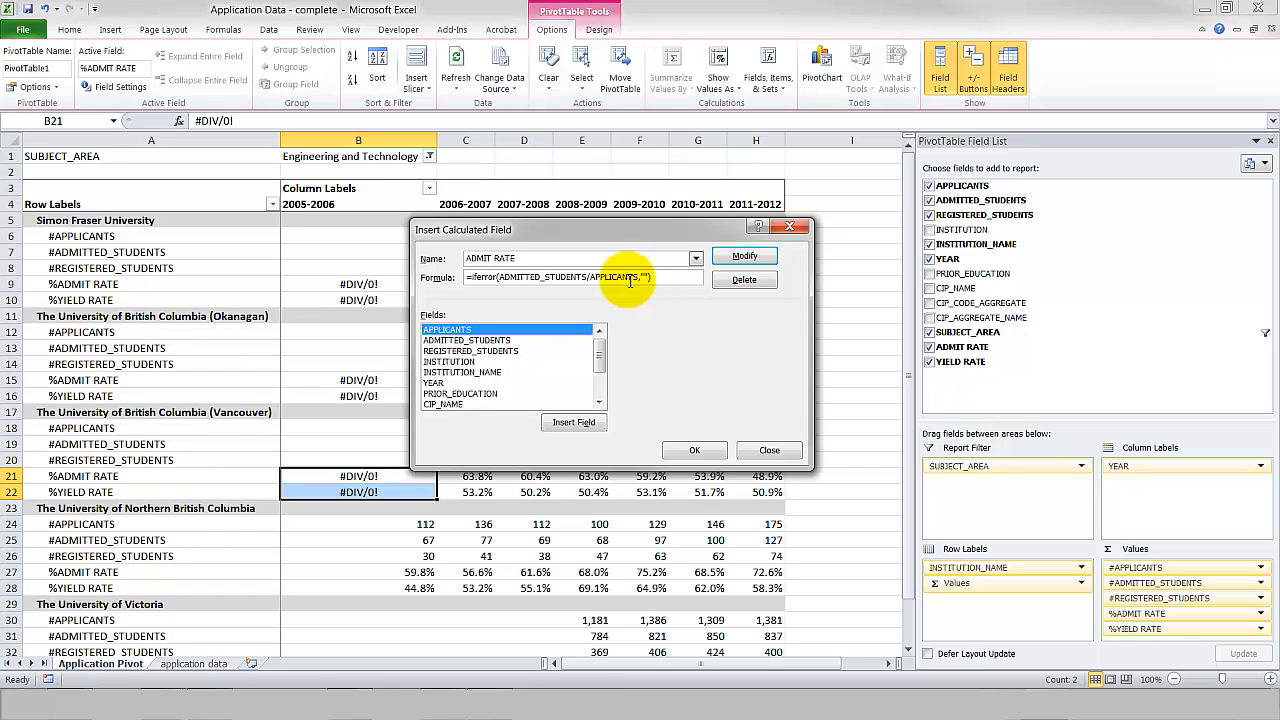
# Change the IFERROR fallback in the ADMIT RATE formula to 0, apply it, and check Simon Fraser University's 2005-2006 admit rate.
pyautogui.click(646, 281)
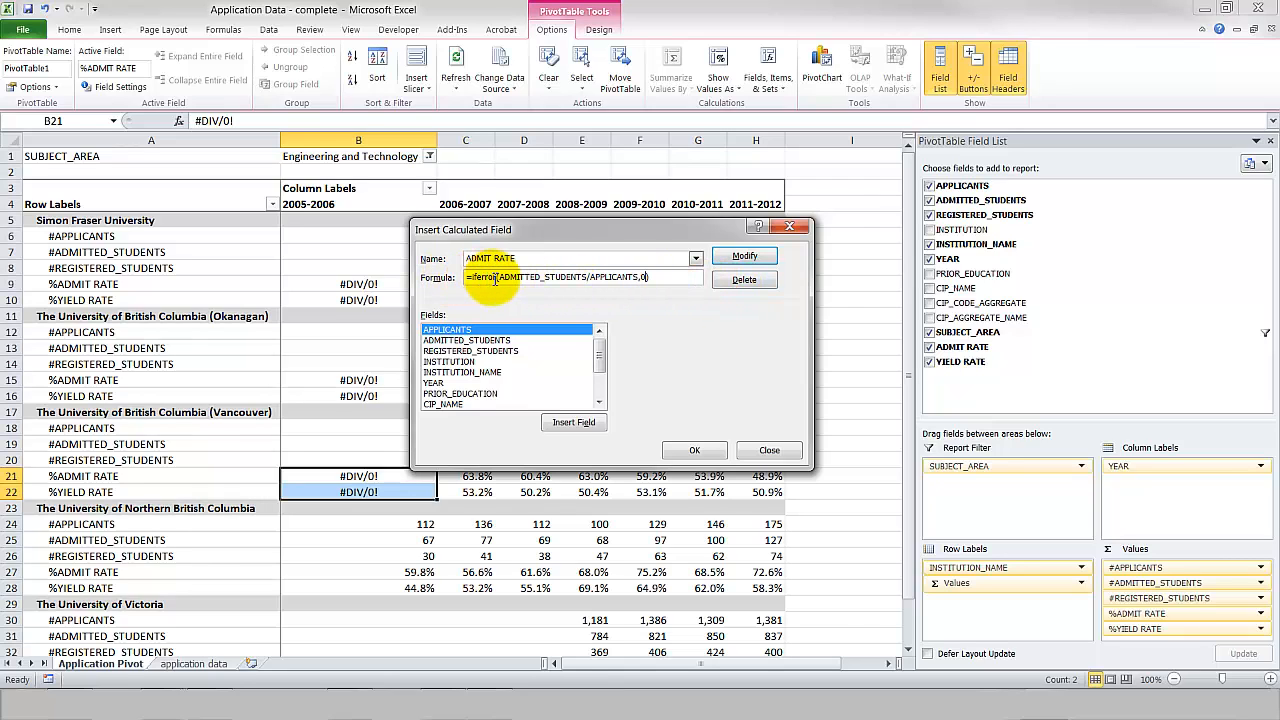
pyautogui.moveTo(499, 278); pyautogui.dragTo(636, 278)
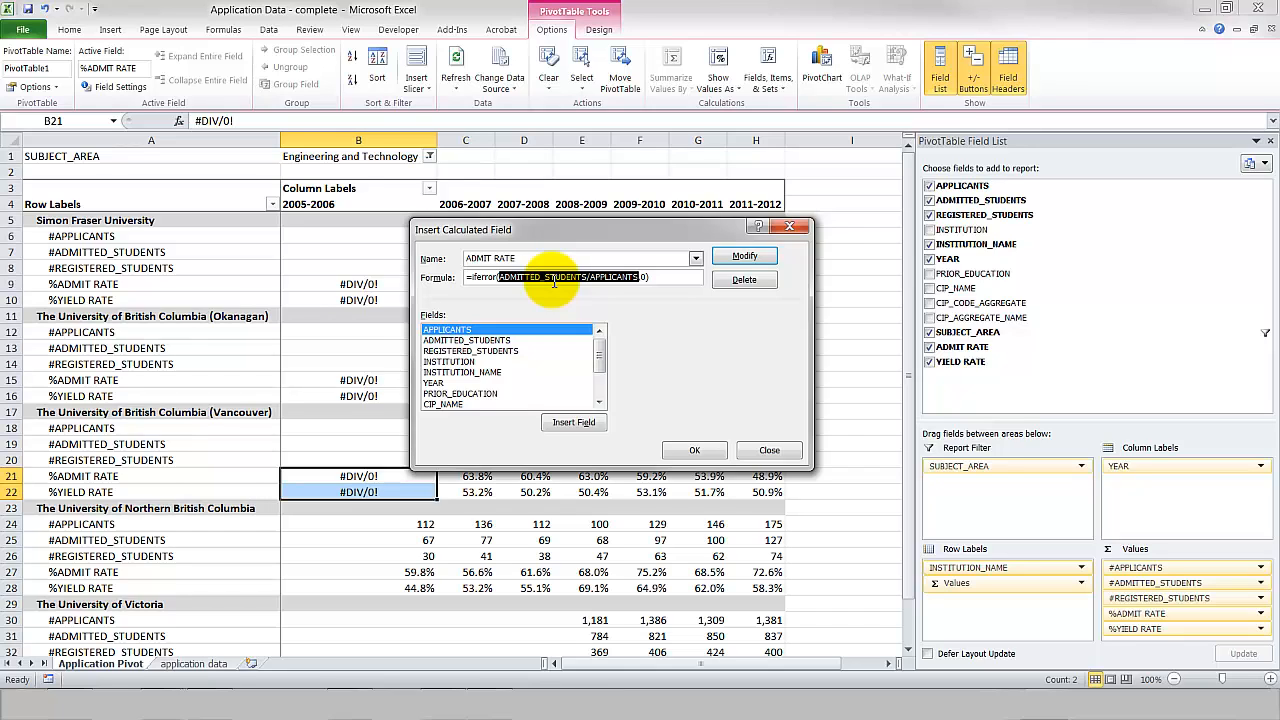
pyautogui.click(642, 281)
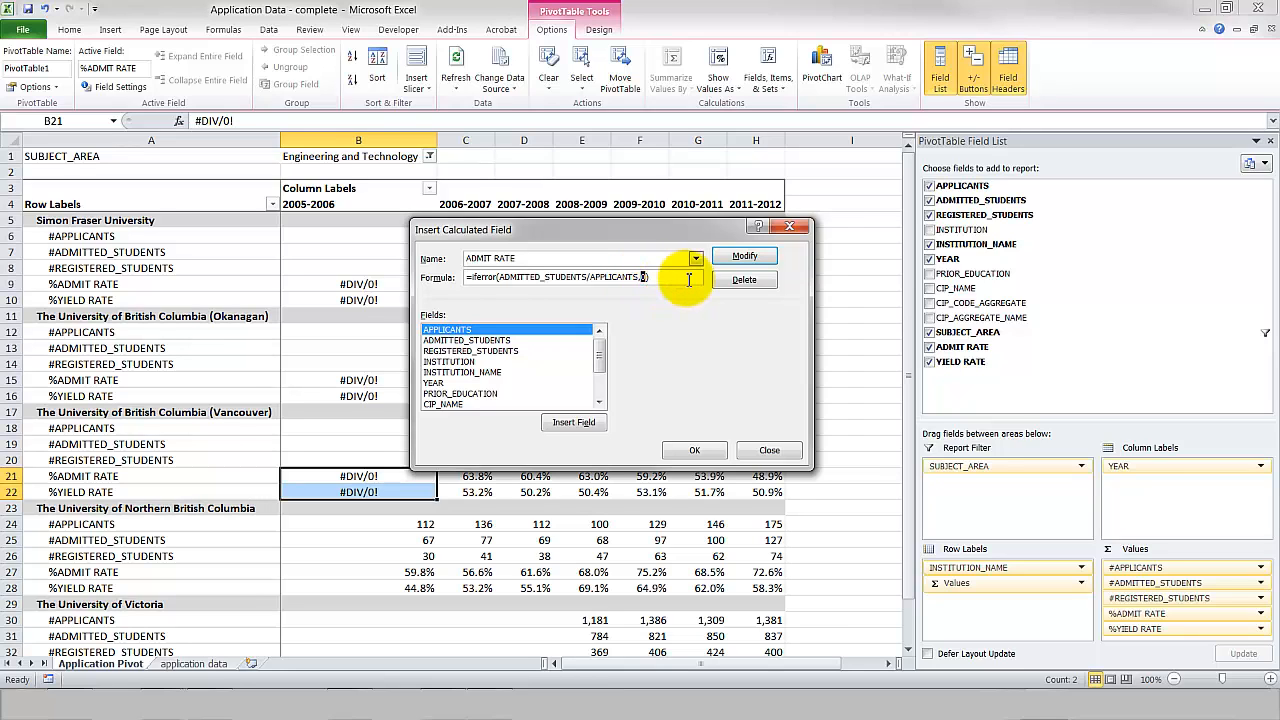
pyautogui.click(694, 452)
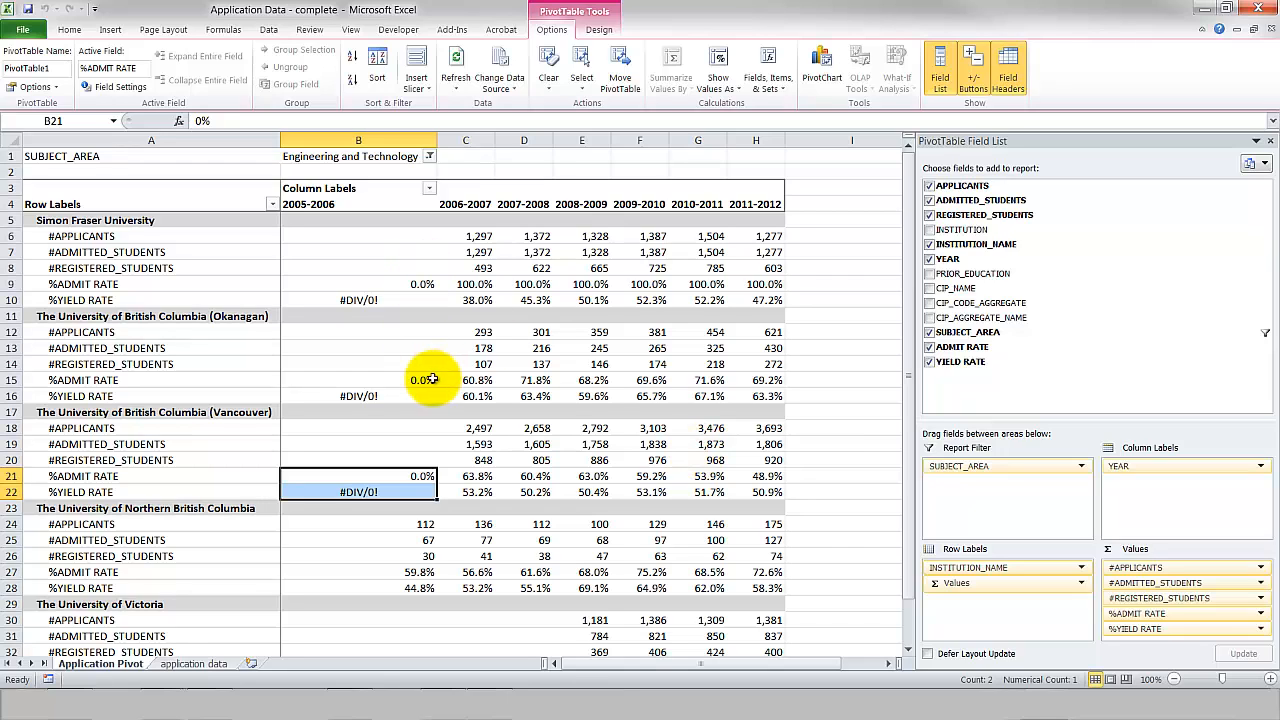
pyautogui.click(425, 285)
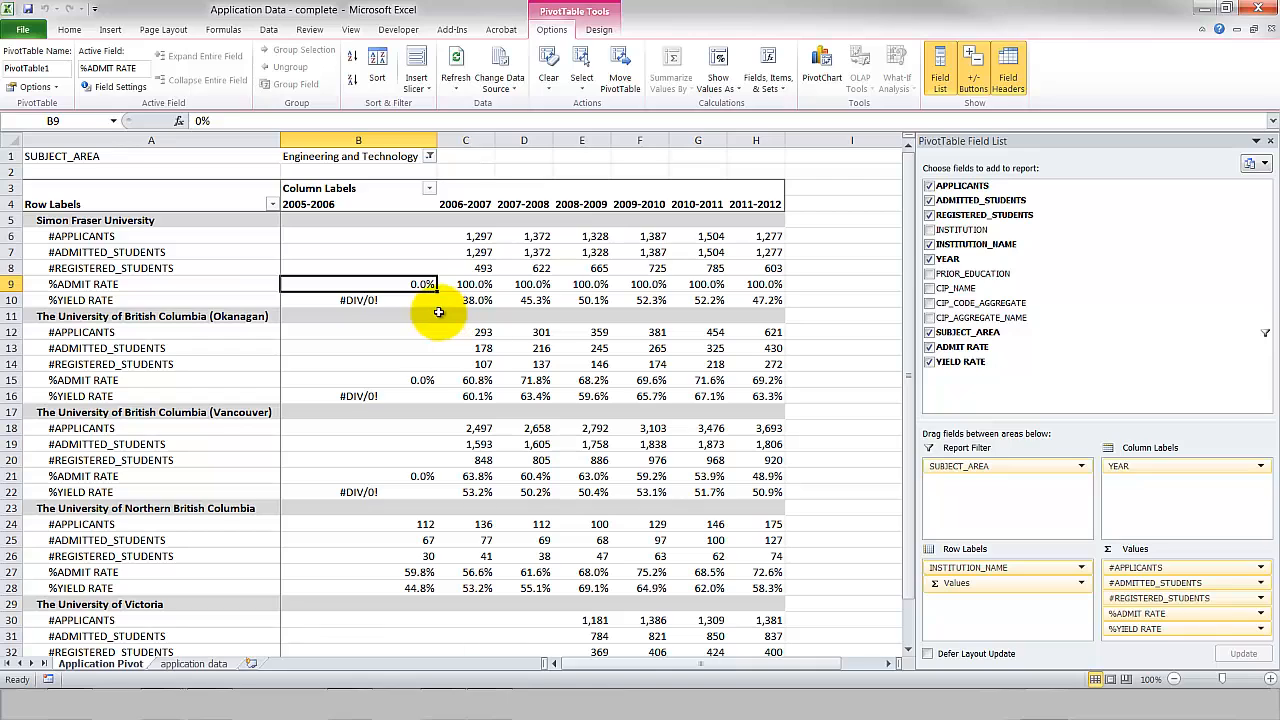
pyautogui.moveTo(427, 284)
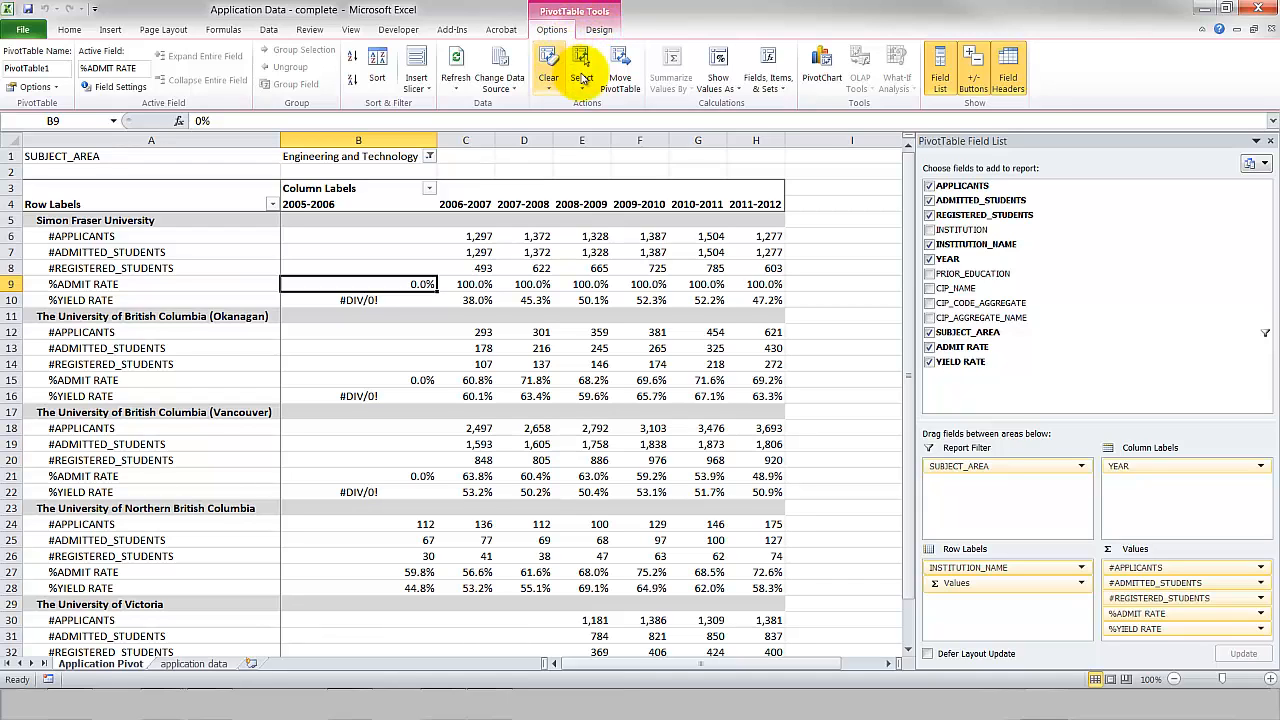
# Set the YIELD RATE calculated field formula to =iferror(REGISTERED_STUDENTS/ADMITTED_STUDENTS,0) and check the rates across the institutions.
pyautogui.click(776, 72)
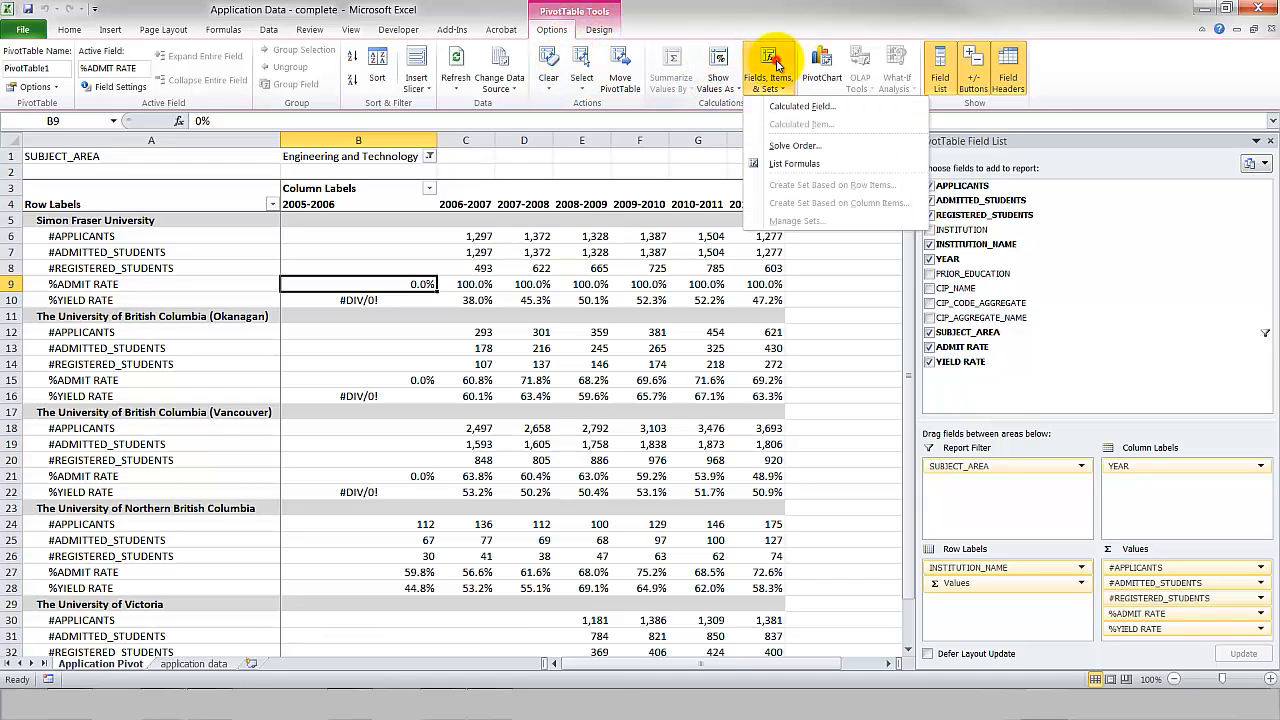
pyautogui.click(804, 107)
pyautogui.click(695, 258)
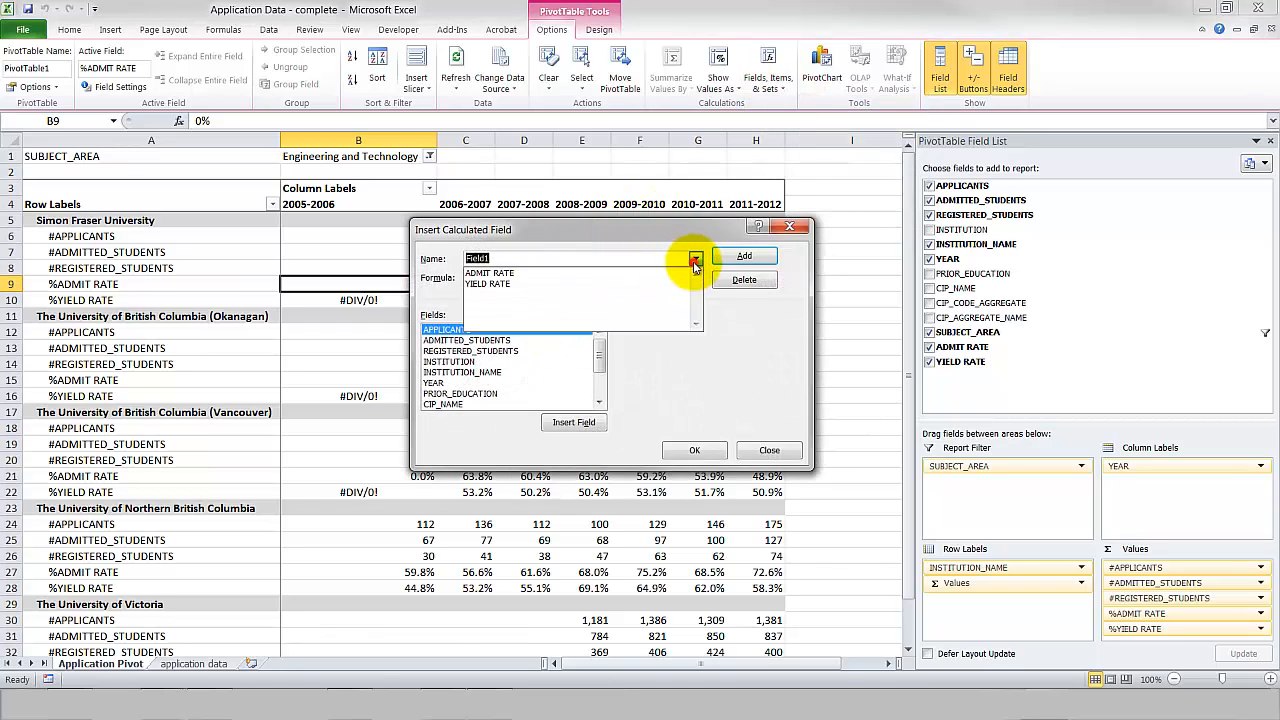
pyautogui.click(640, 285)
pyautogui.click(473, 278)
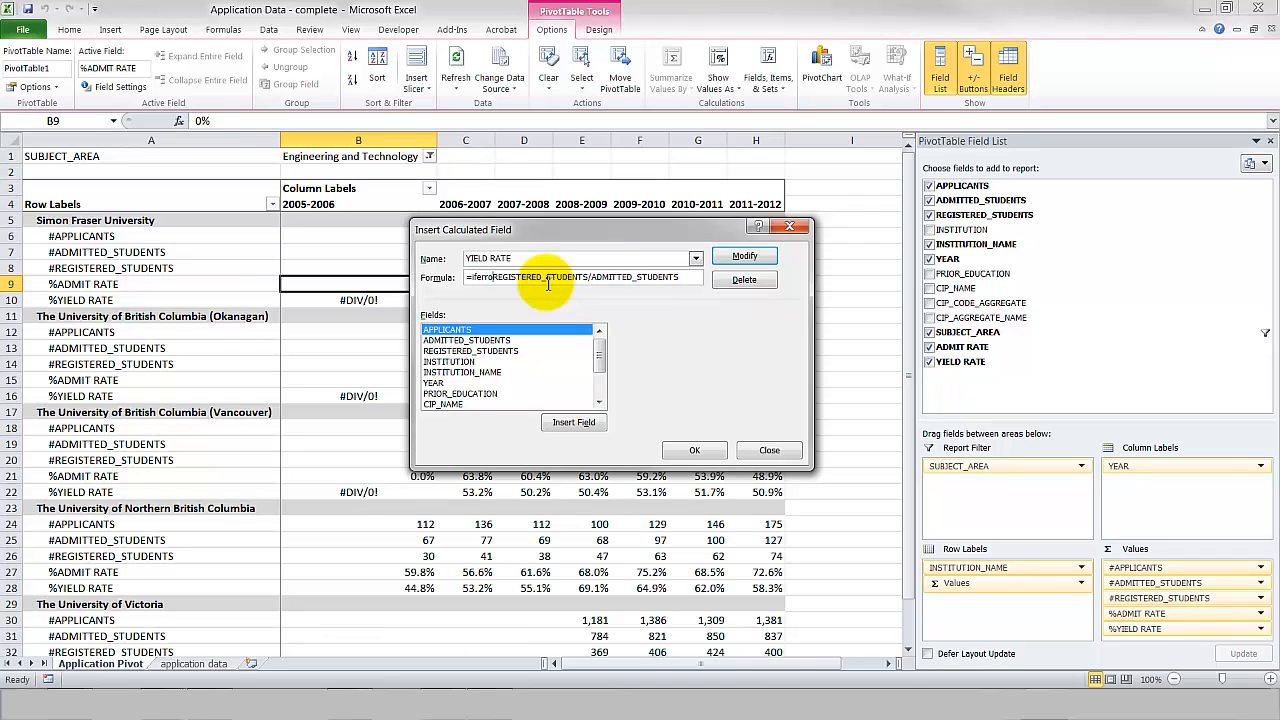
pyautogui.click(690, 277)
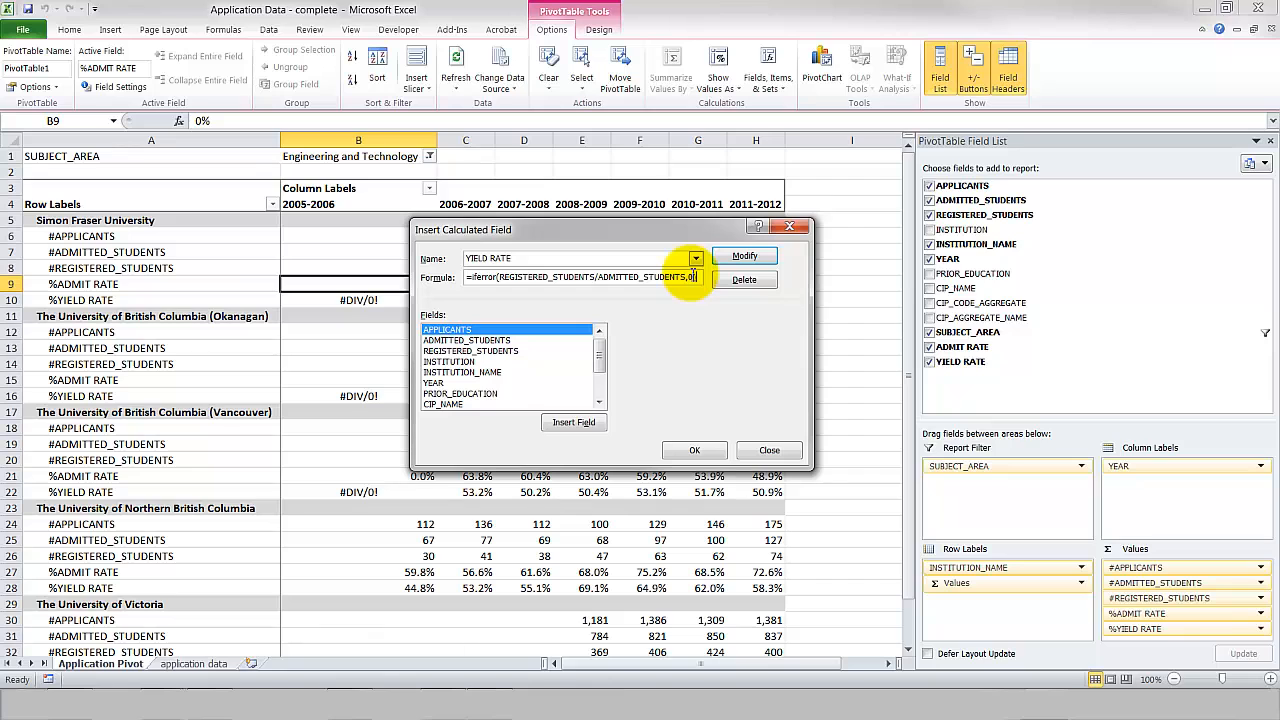
pyautogui.click(694, 450)
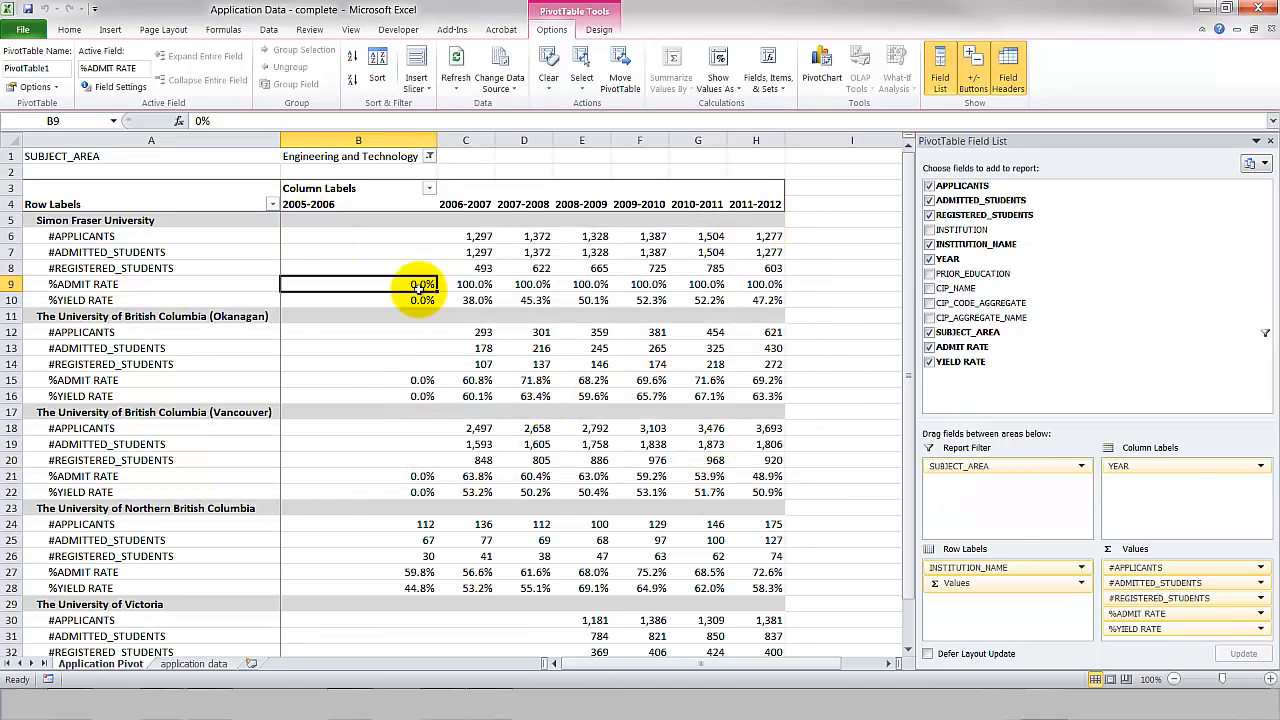
pyautogui.moveTo(420, 284); pyautogui.dragTo(413, 300)
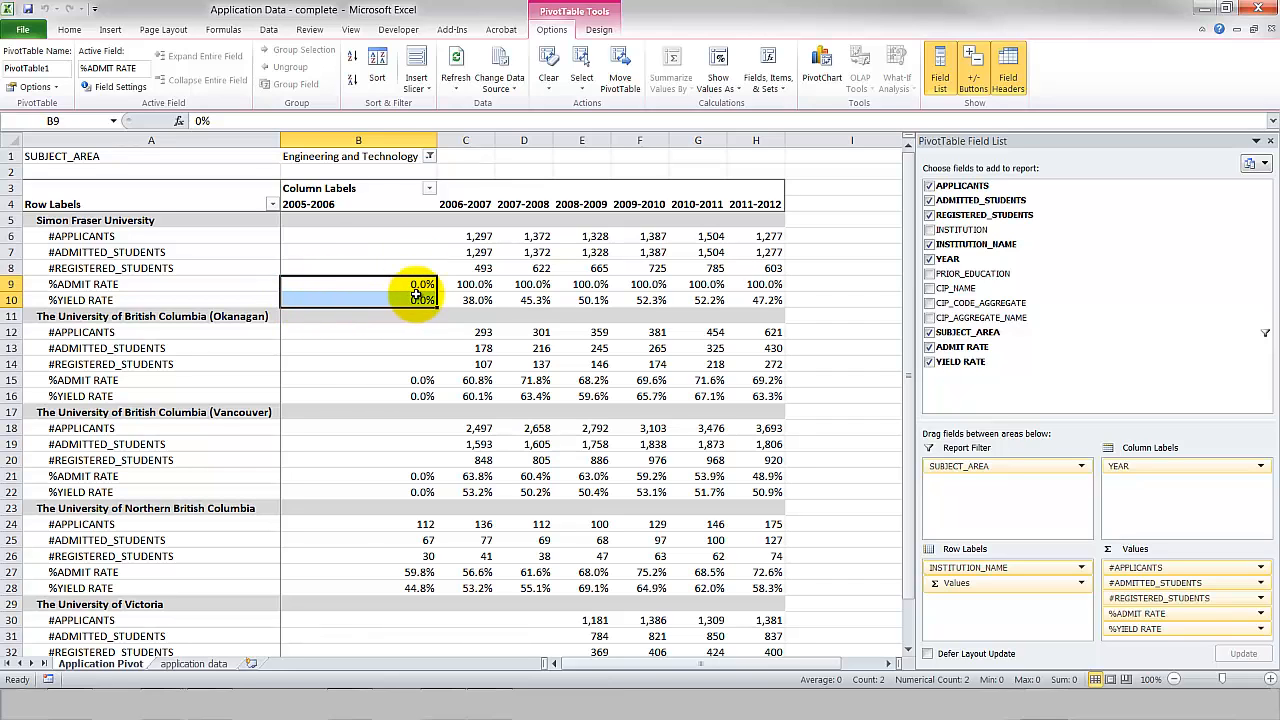
pyautogui.scroll(-2, 422, 539)
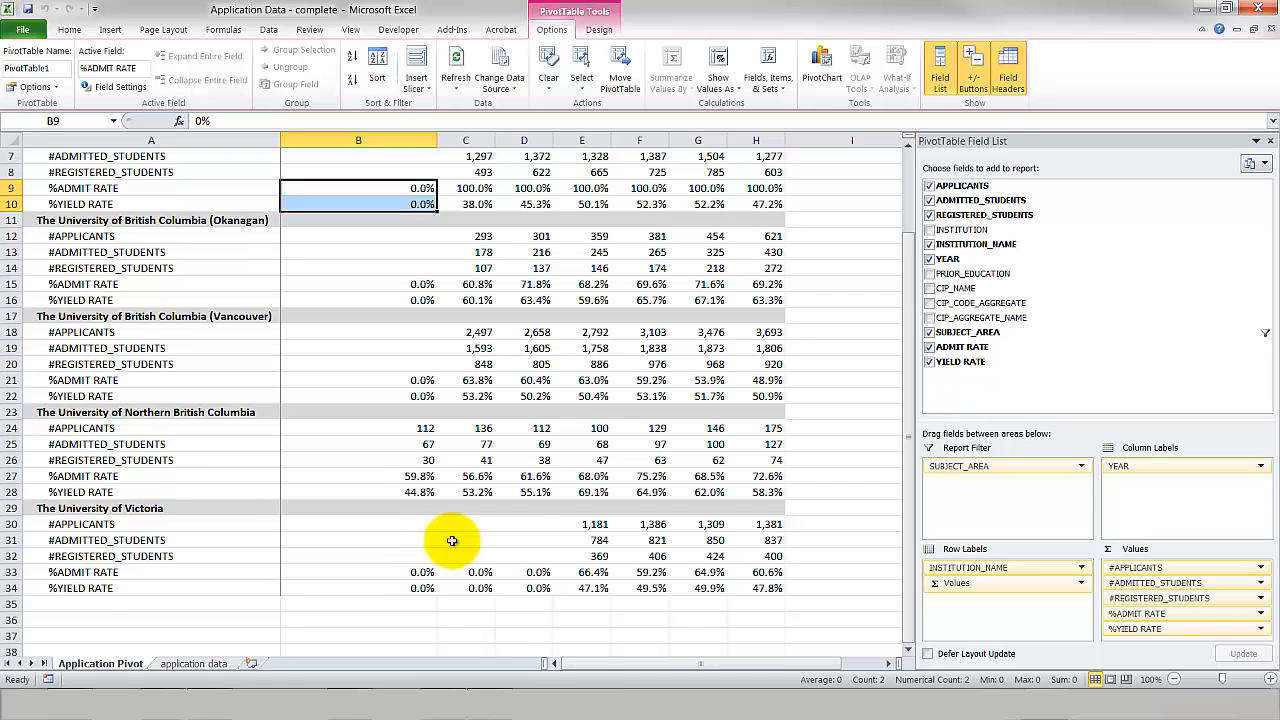
pyautogui.scroll(2, 450, 540)
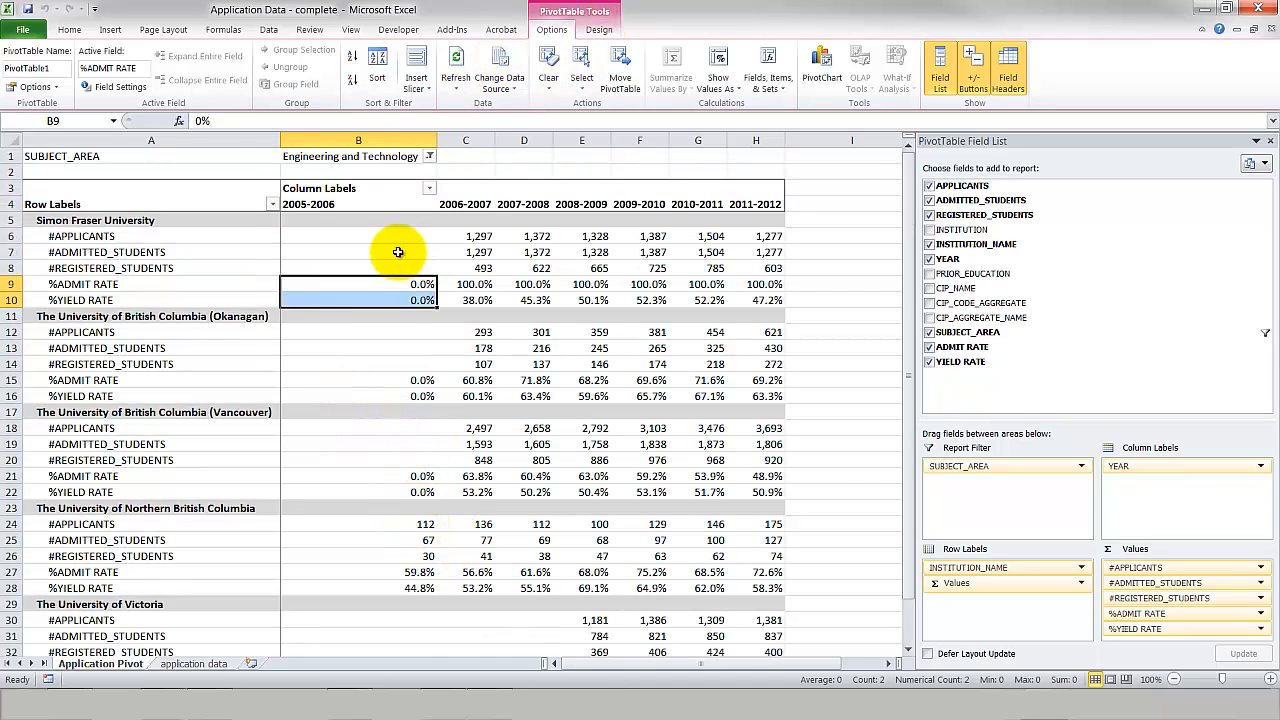
# List the PivotTable's calculated field formulas on a new sheet and select the ADMIT RATE and YIELD RATE formulas.
pyautogui.click(586, 32)
pyautogui.click(549, 33)
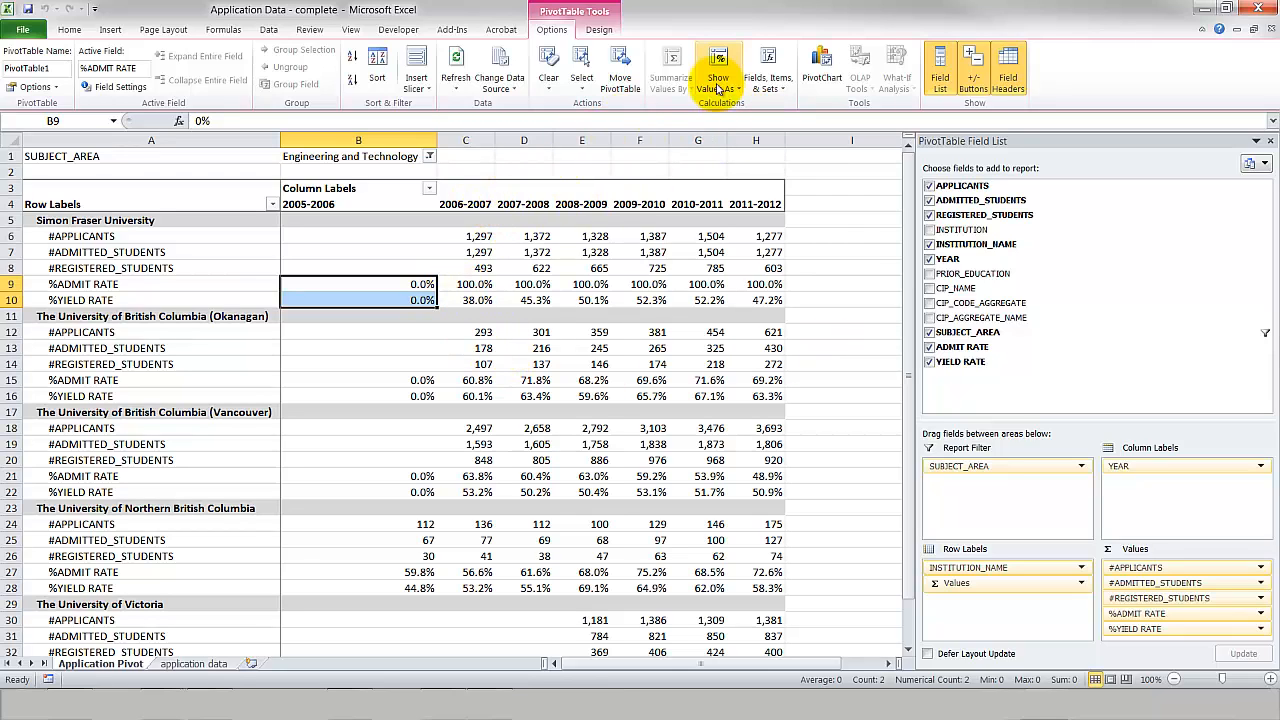
pyautogui.click(775, 84)
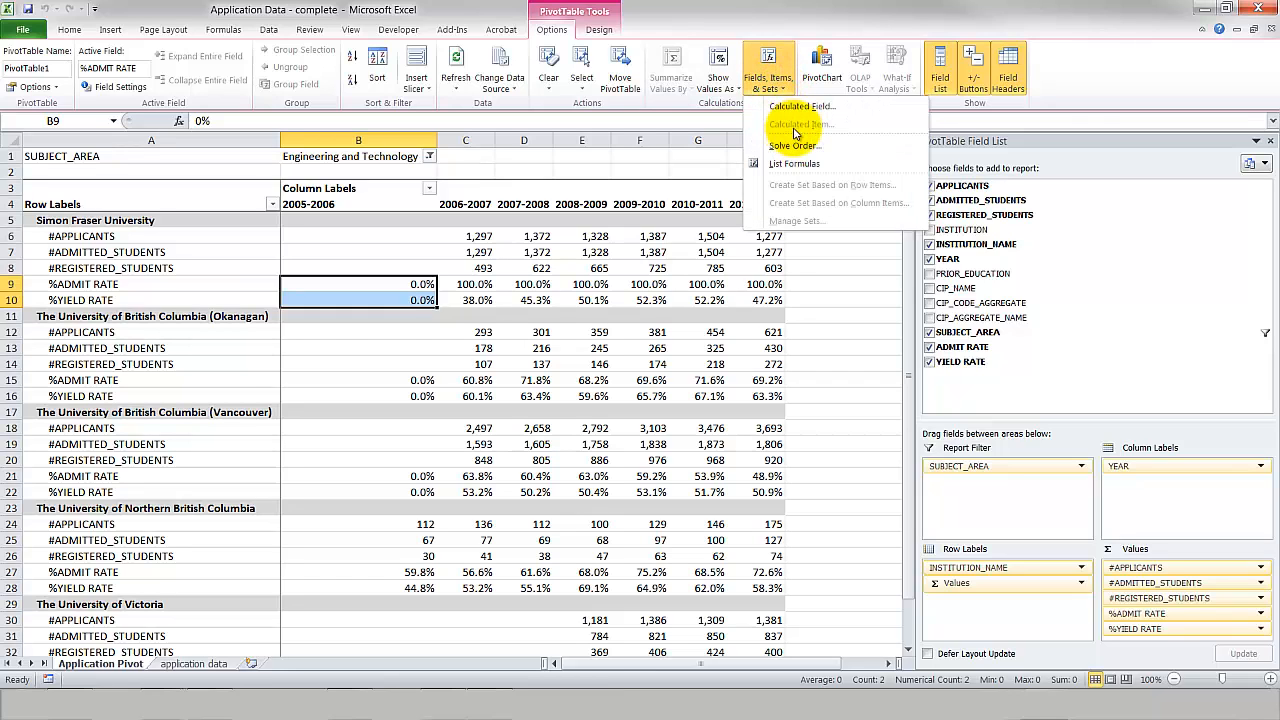
pyautogui.click(797, 164)
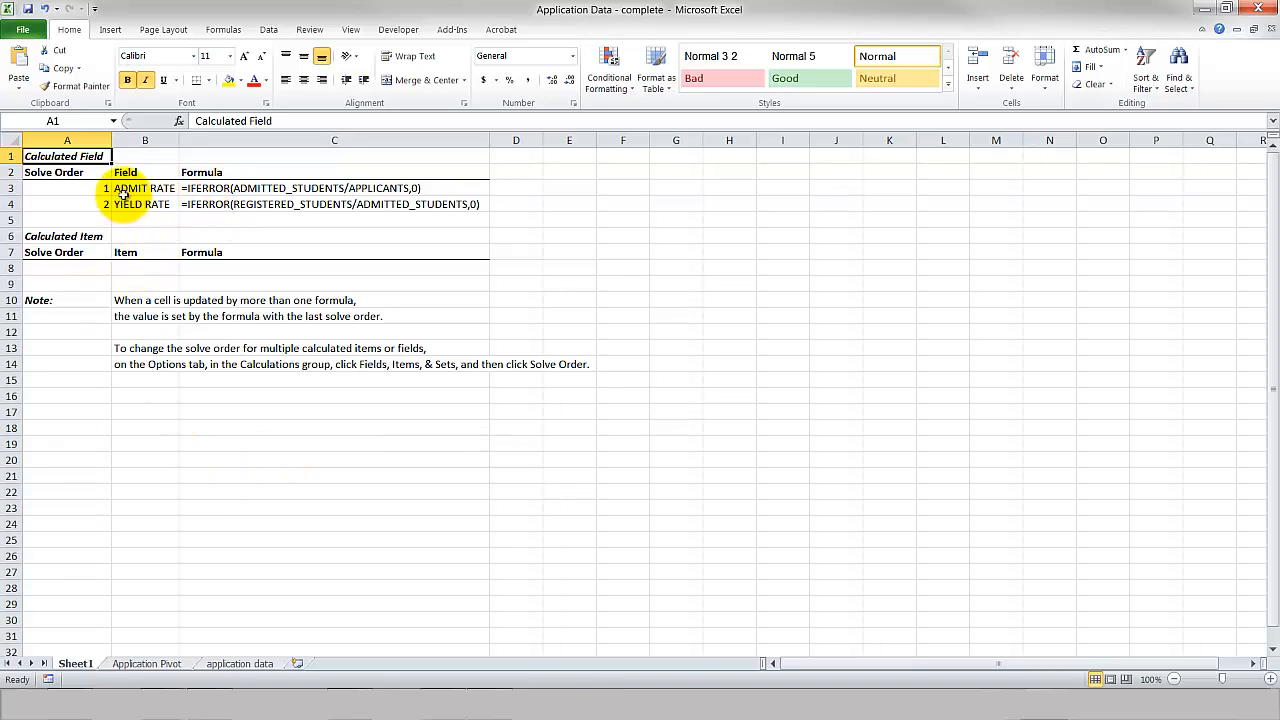
pyautogui.moveTo(140, 188); pyautogui.dragTo(432, 225)
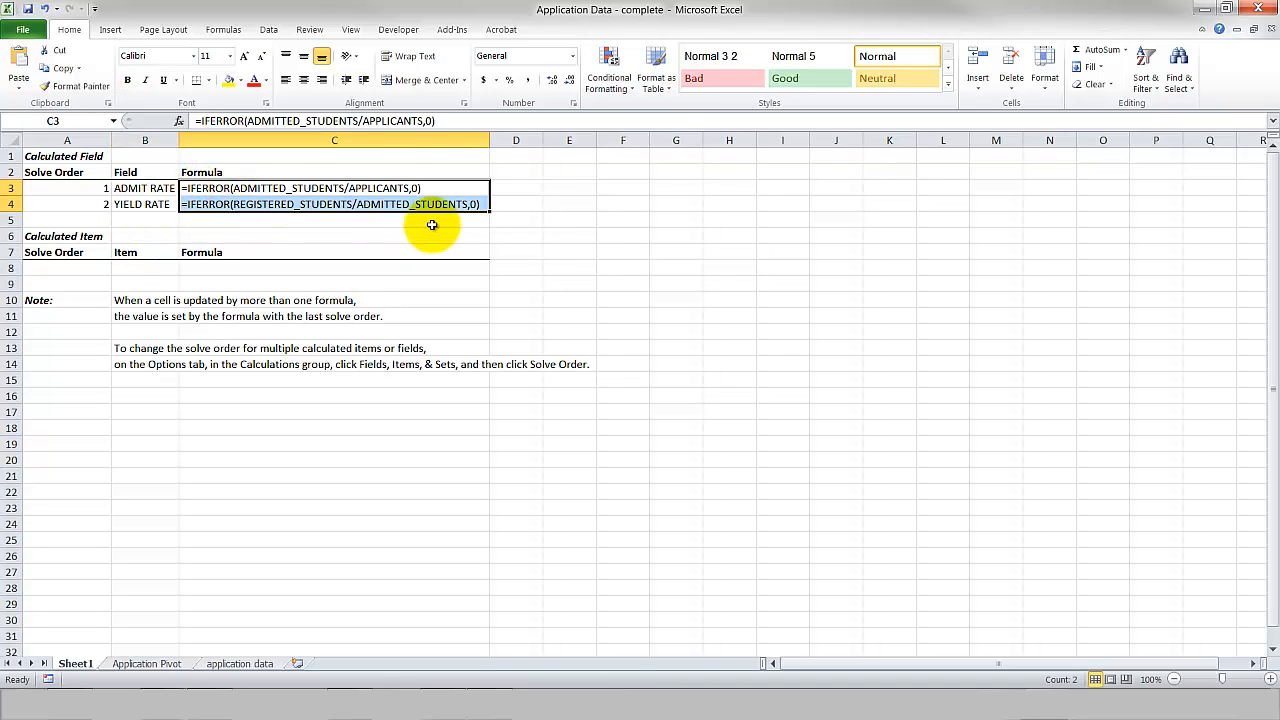